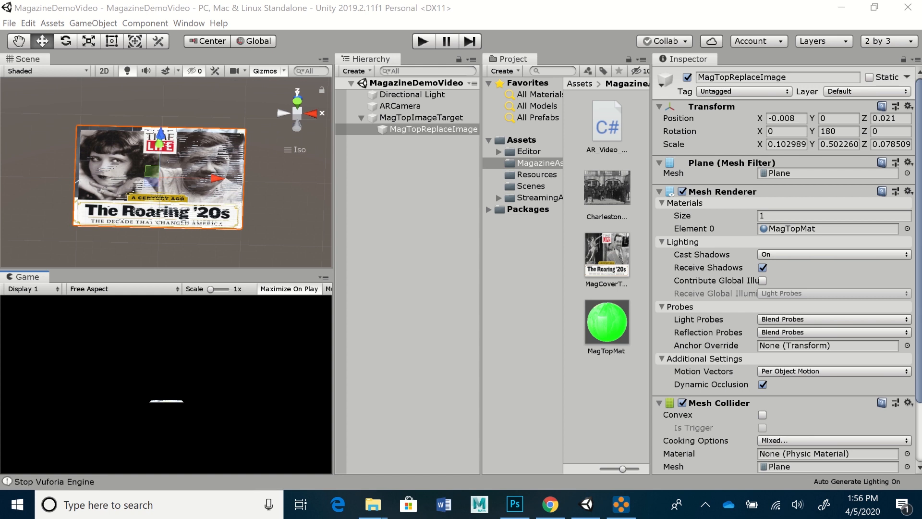
Step: Switch to Photoshop, compare the roaring 20s, MagCoverBottom, MagCoverTop and MagCoverTop2 images, and return to Unity
{"action": "left_click", "coordinate": [421, 118]}
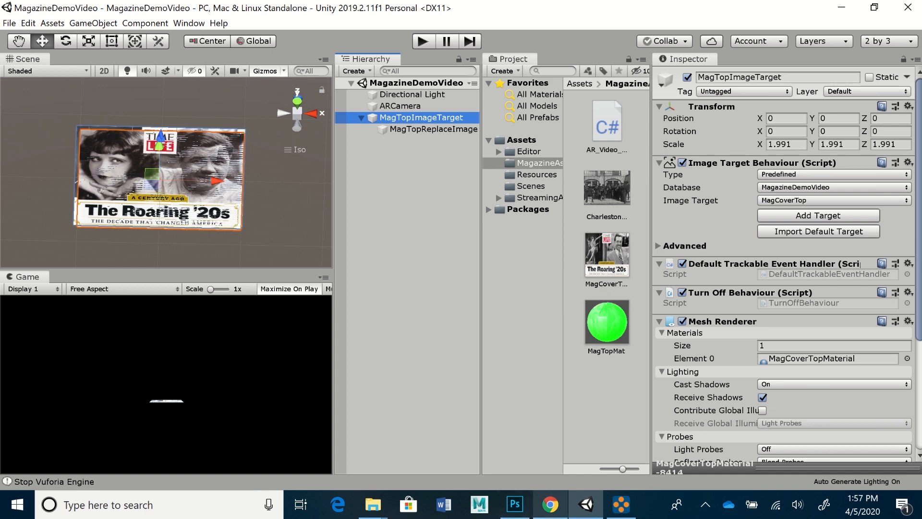
{"action": "left_click", "coordinate": [515, 504]}
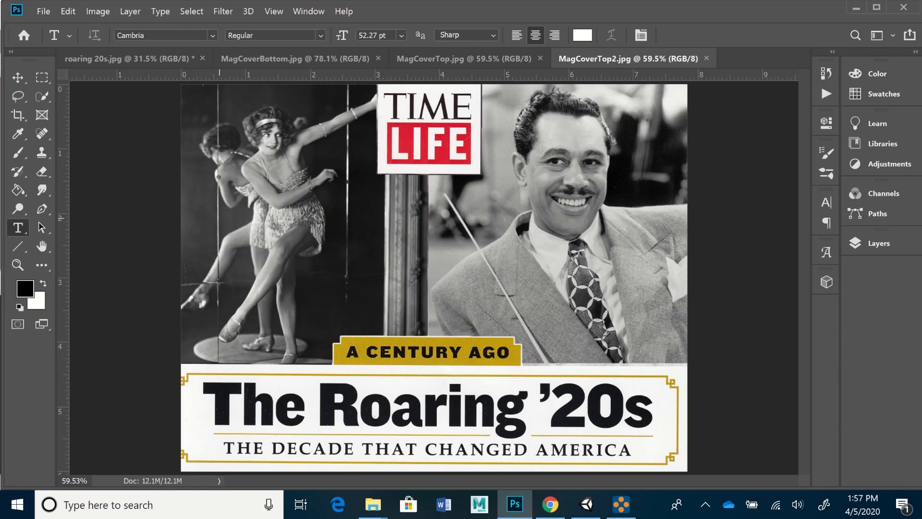
{"action": "left_click", "coordinate": [146, 58]}
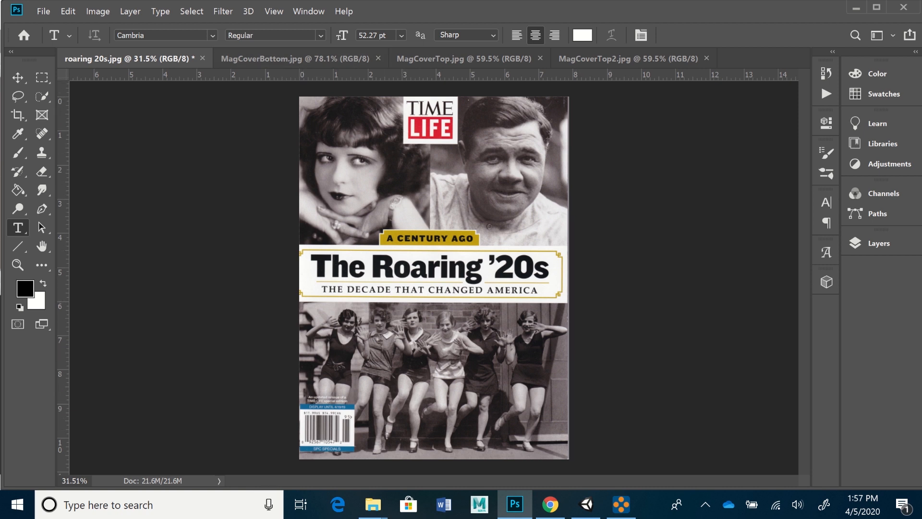
{"action": "left_click", "coordinate": [295, 59]}
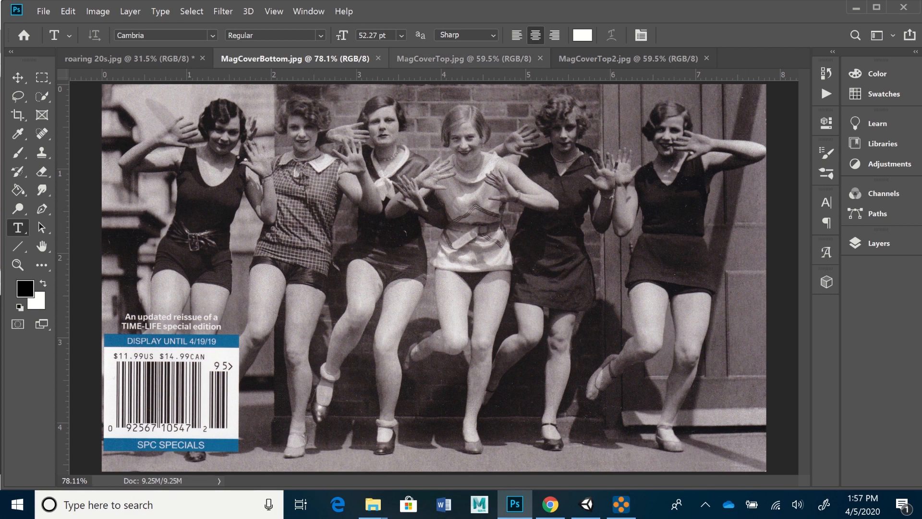
{"action": "left_click", "coordinate": [464, 58]}
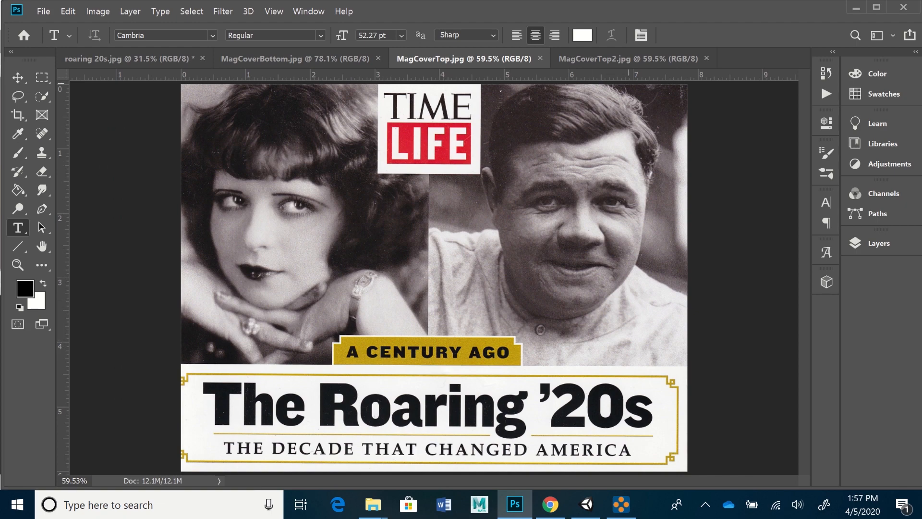
{"action": "left_click", "coordinate": [629, 58]}
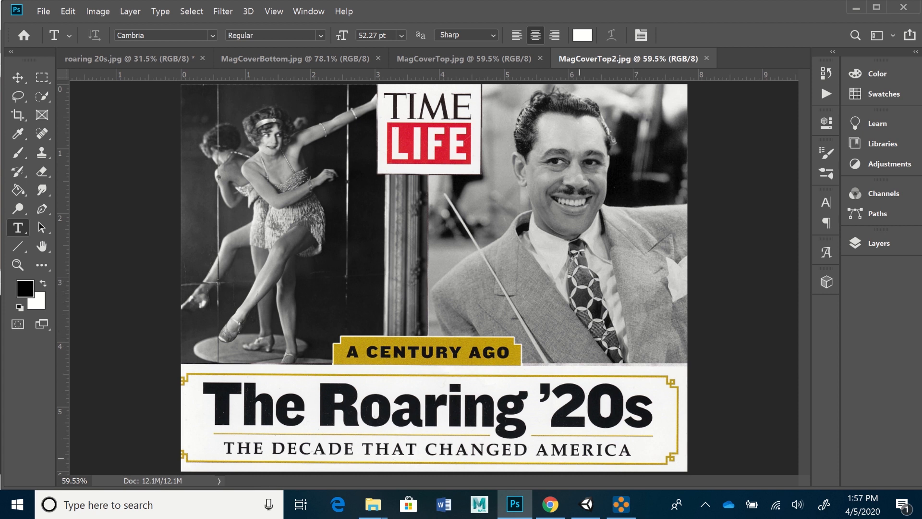
{"action": "mouse_move", "coordinate": [587, 504]}
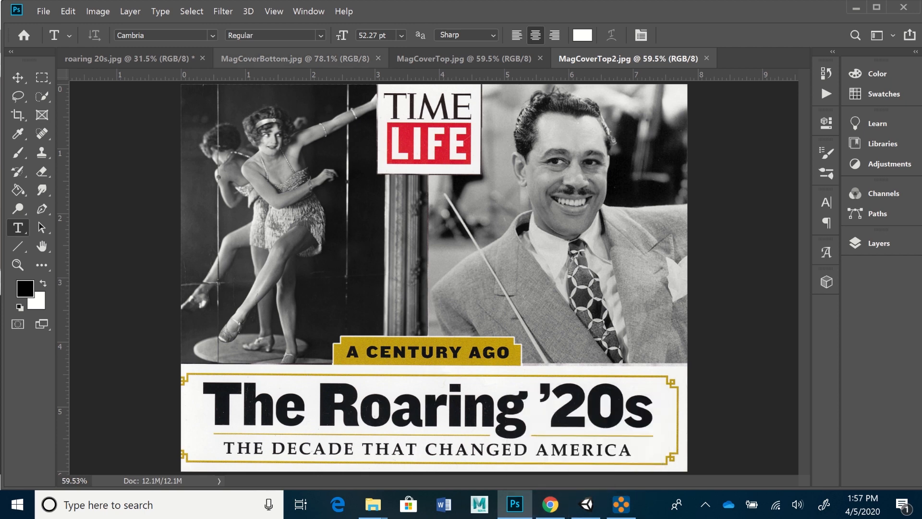
{"action": "left_click", "coordinate": [314, 59]}
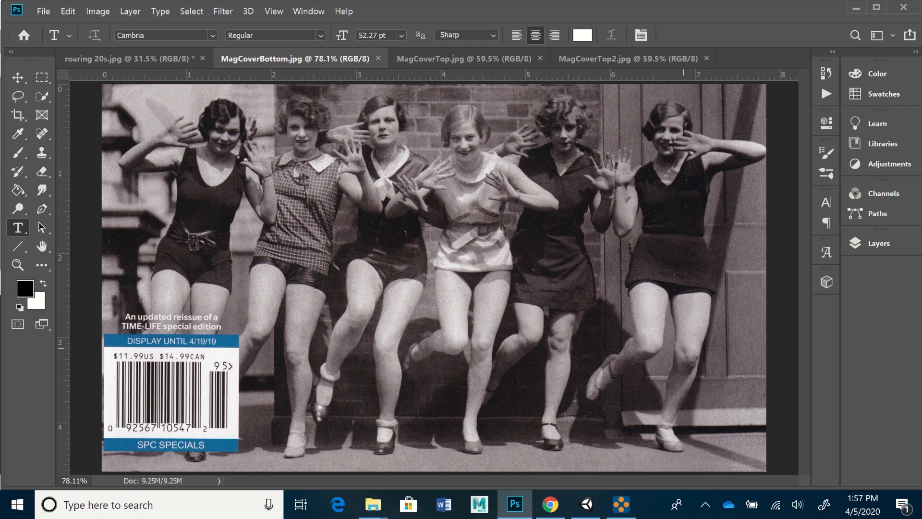
{"action": "mouse_move", "coordinate": [587, 505]}
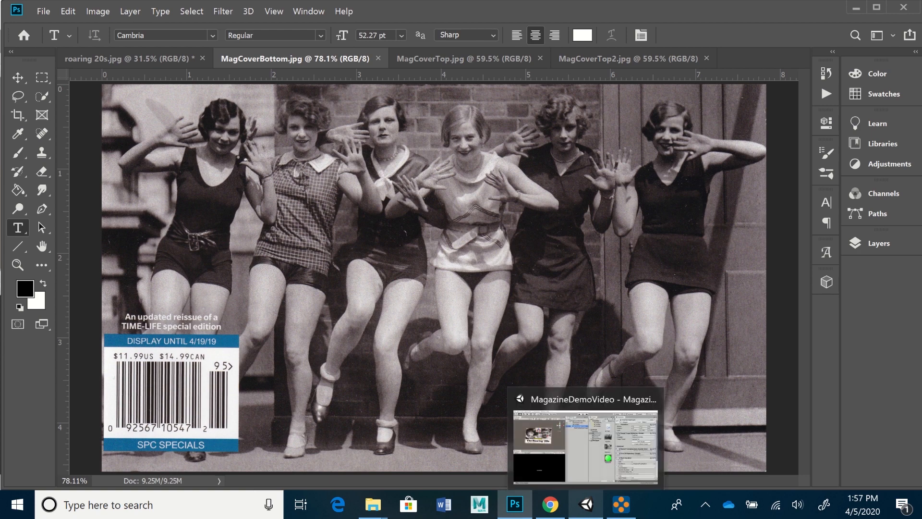
{"action": "left_click", "coordinate": [587, 504]}
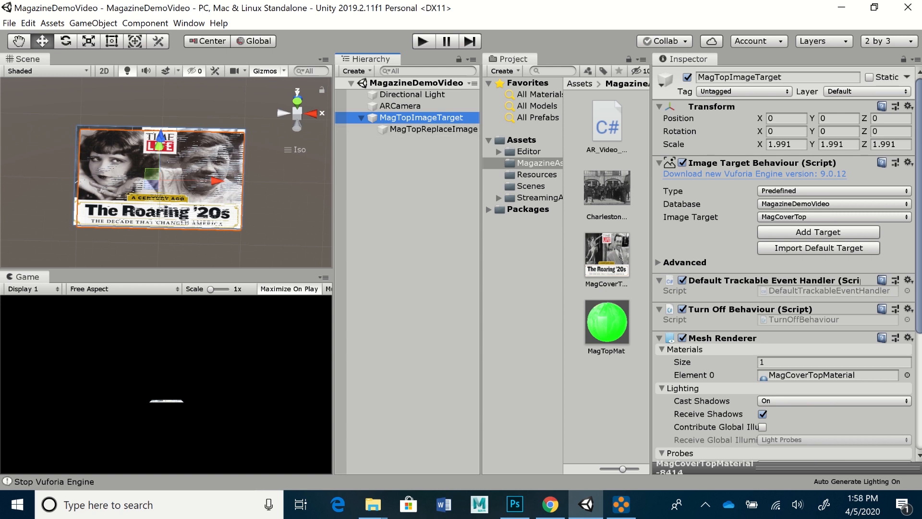
Step: Try raising MagTopReplaceImage above its image target with a Y position of 0.1, and undo the move
{"action": "left_click", "coordinate": [608, 255]}
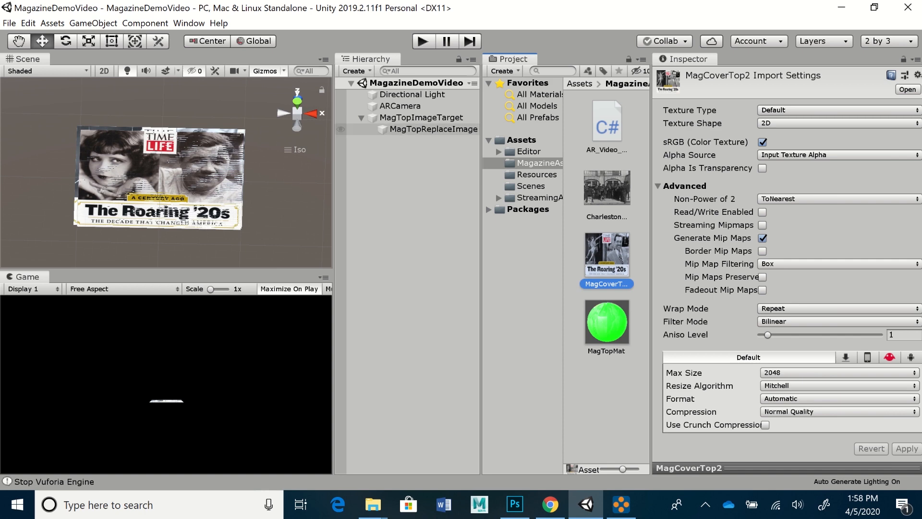
{"action": "left_click", "coordinate": [423, 129]}
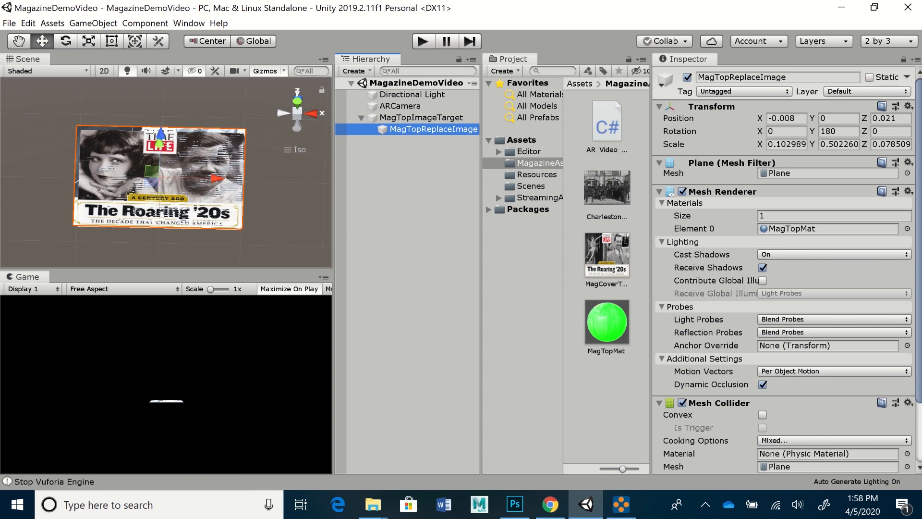
{"action": "left_click", "coordinate": [839, 119]}
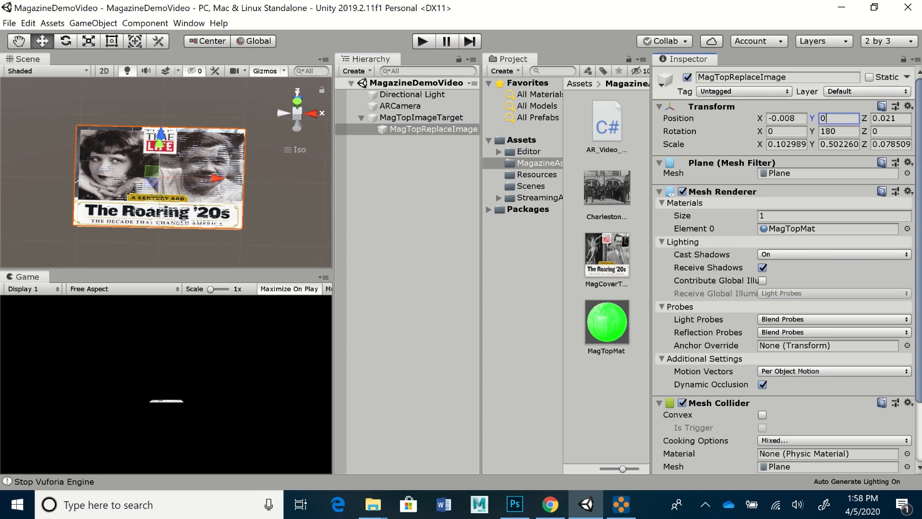
{"action": "type", "text": ".1"}
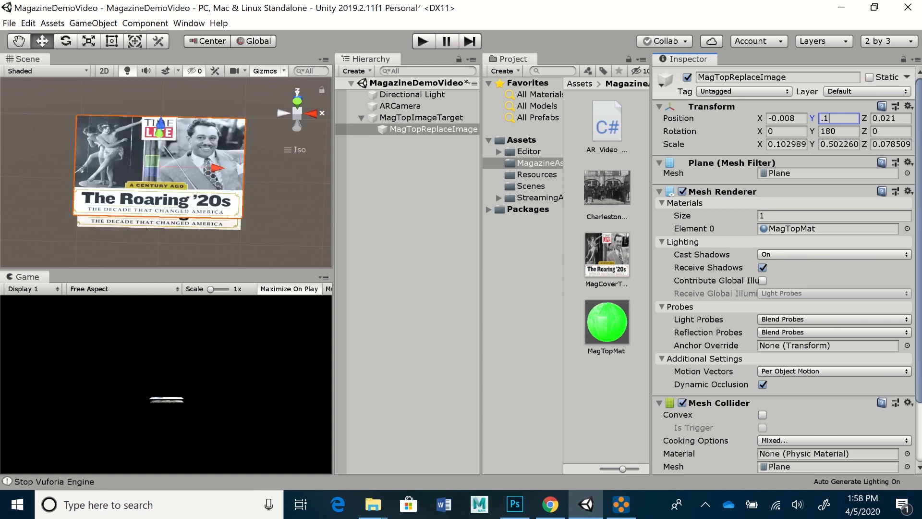
{"action": "key", "text": "ctrl+z"}
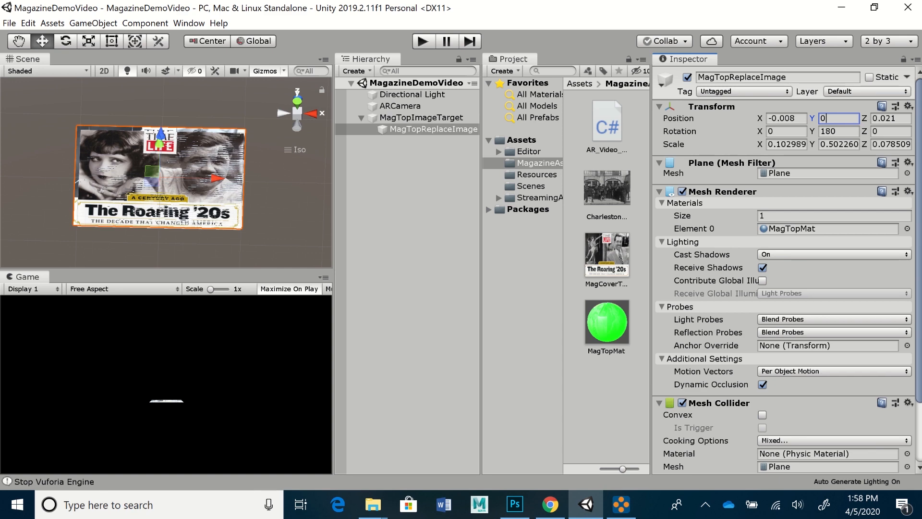
{"action": "key", "text": "ctrl+p"}
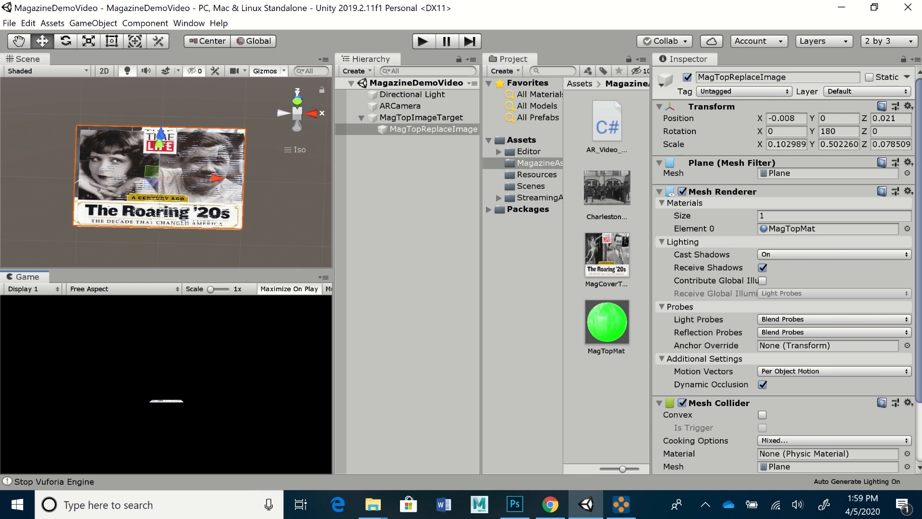
Step: Move MagTopImageTarget out of the way along Z by setting its Z position to 2
{"action": "left_click", "coordinate": [421, 117]}
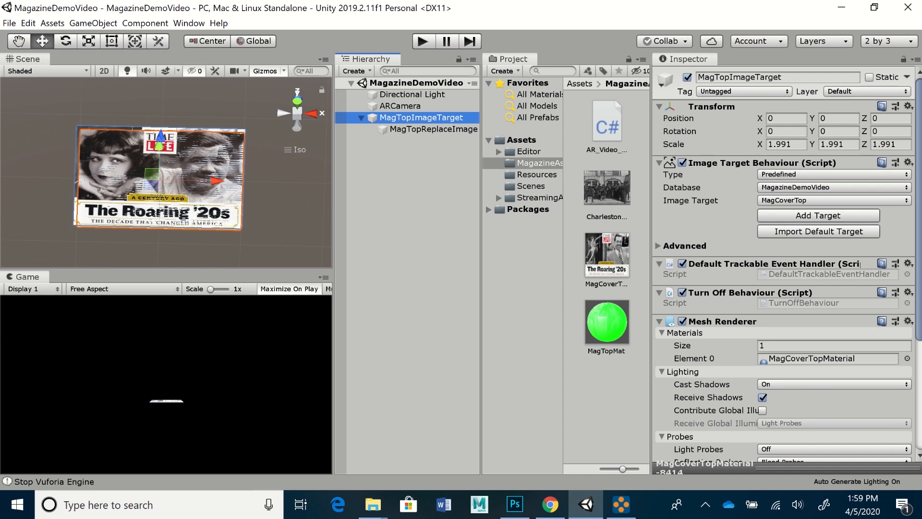
{"action": "left_click_drag", "start_coordinate": [169, 120], "coordinate": [177, 203], "text": "alt"}
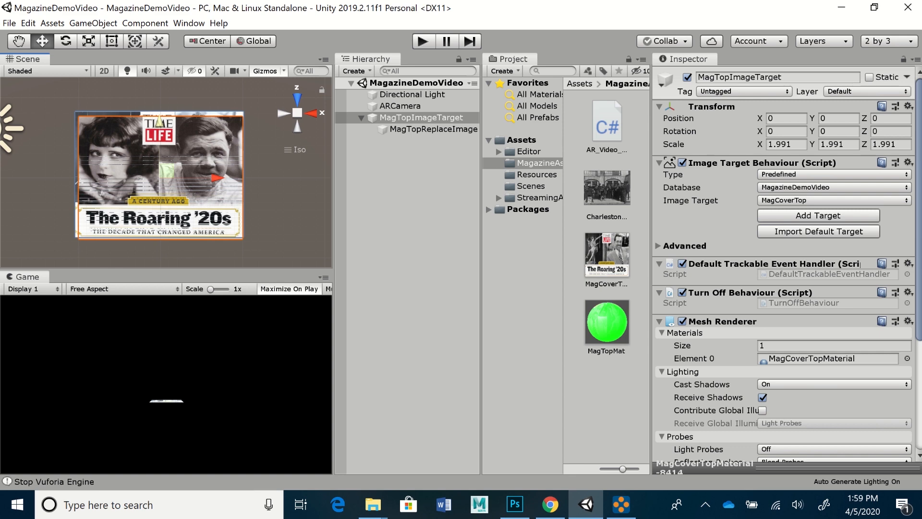
{"action": "left_click_drag", "start_coordinate": [160, 123], "coordinate": [159, 14]}
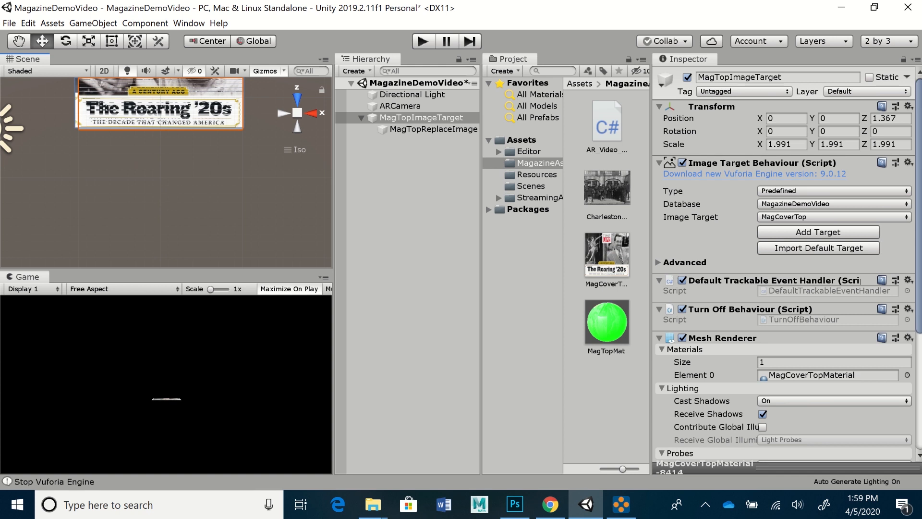
{"action": "left_click", "coordinate": [890, 119]}
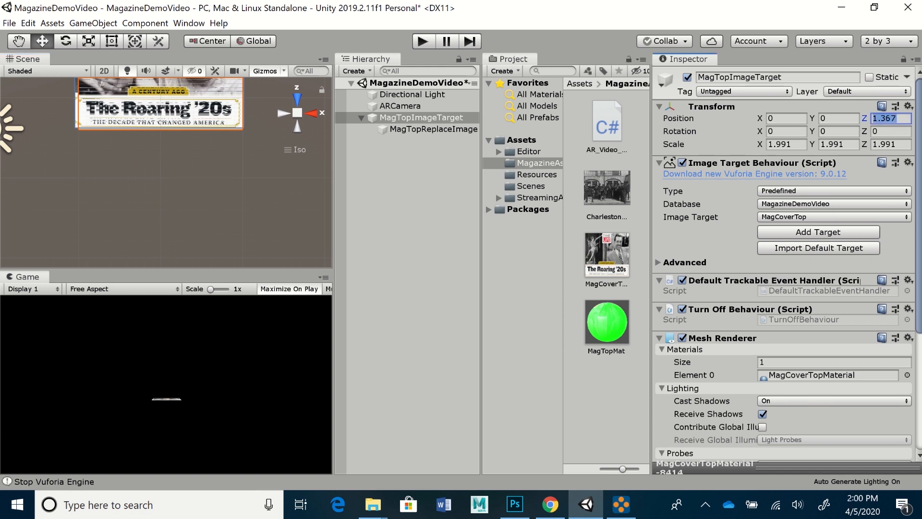
{"action": "type", "text": "2"}
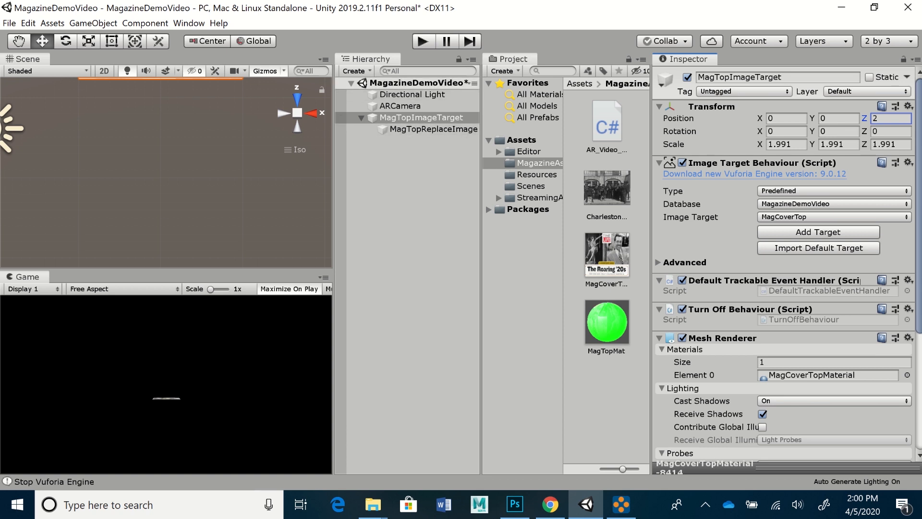
Step: Add a Vuforia image target to the scene root and assign it the MagCoverBottom image
{"action": "left_click", "coordinate": [411, 212]}
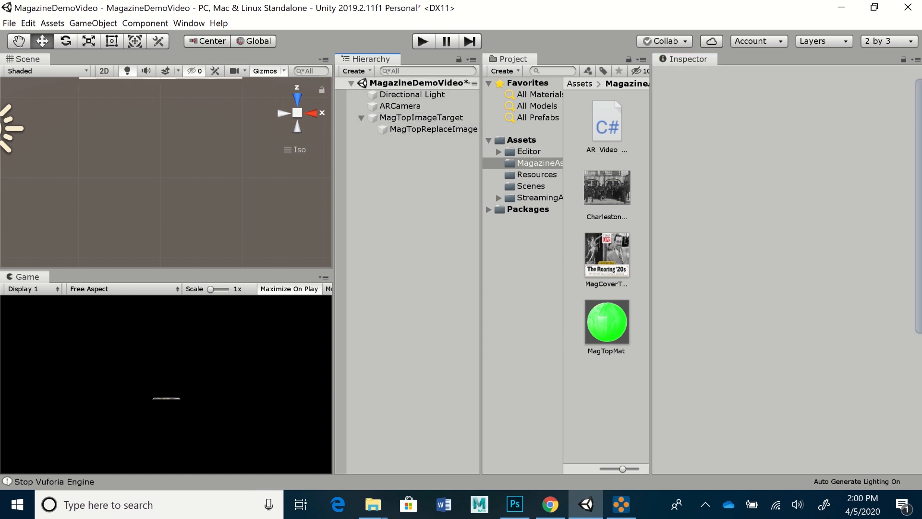
{"action": "left_click", "coordinate": [356, 70]}
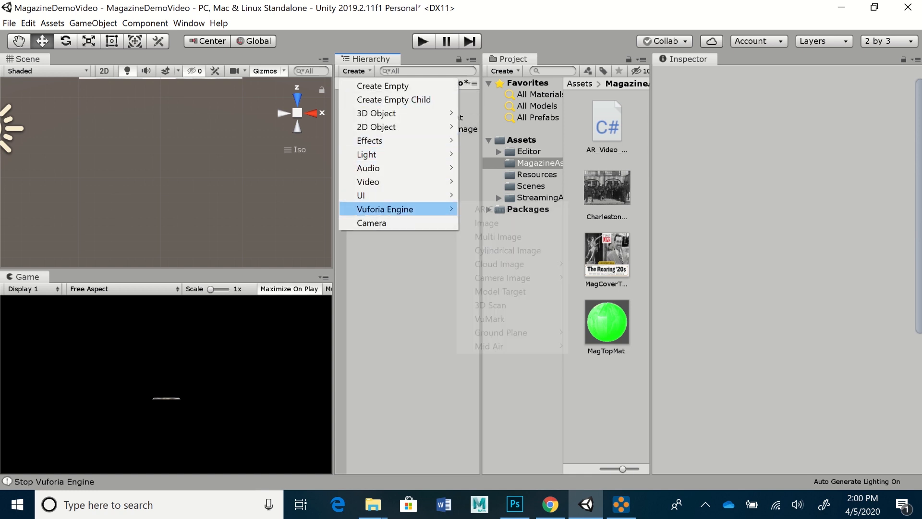
{"action": "mouse_move", "coordinate": [384, 209]}
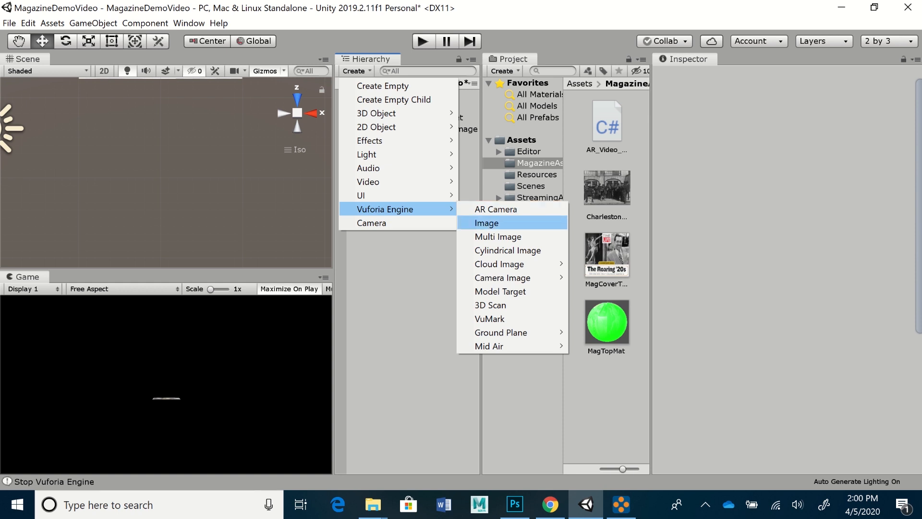
{"action": "left_click", "coordinate": [487, 223]}
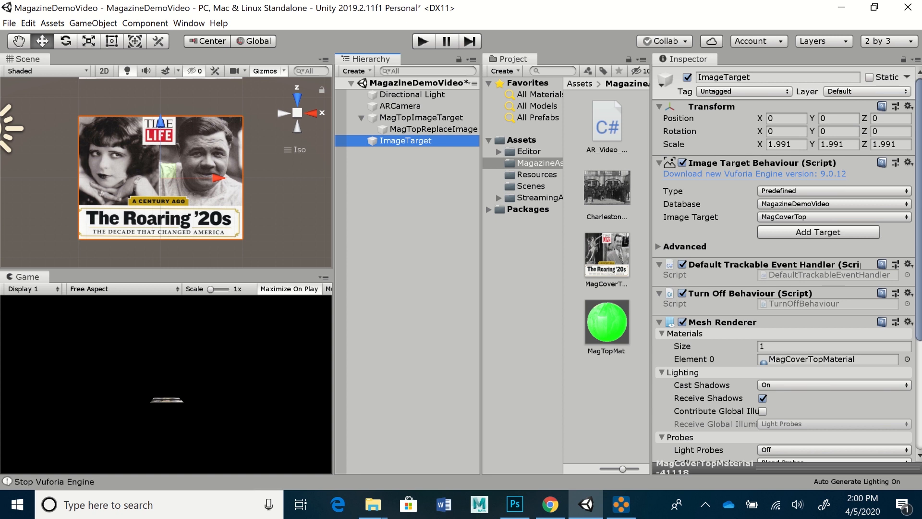
{"action": "left_click", "coordinate": [834, 217]}
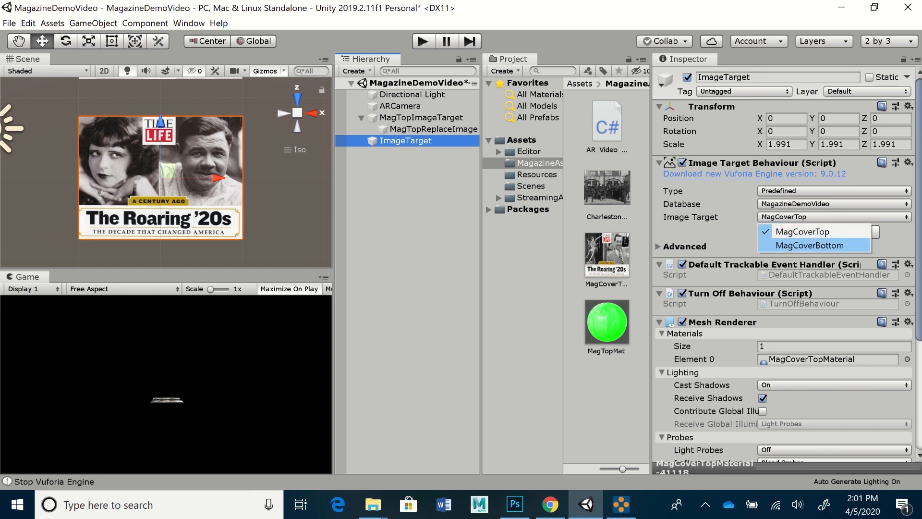
{"action": "left_click", "coordinate": [810, 246]}
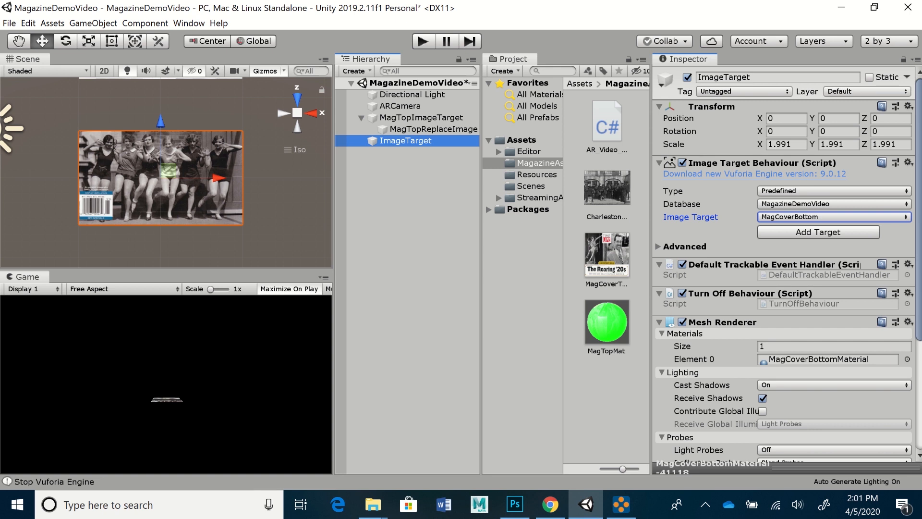
Step: Rename the new image target as MagBotImageTarget
{"action": "left_click", "coordinate": [769, 78]}
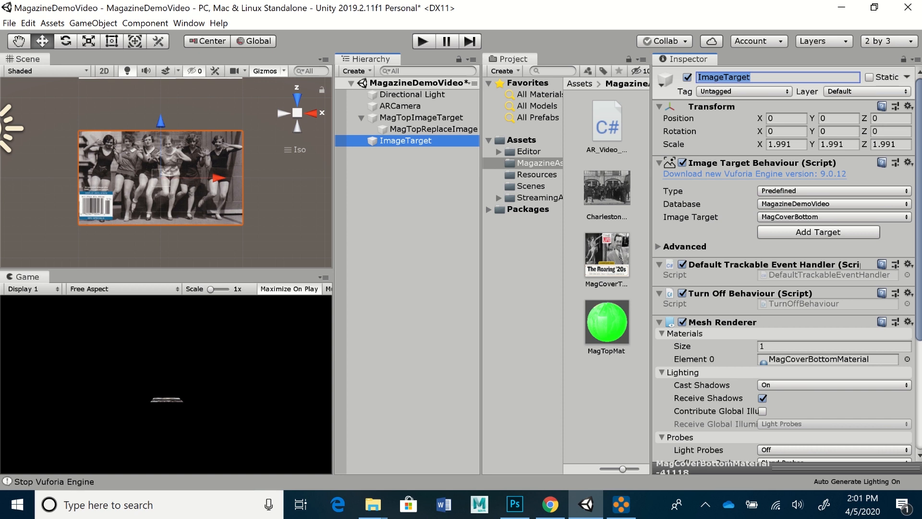
{"action": "type", "text": "MagBot"}
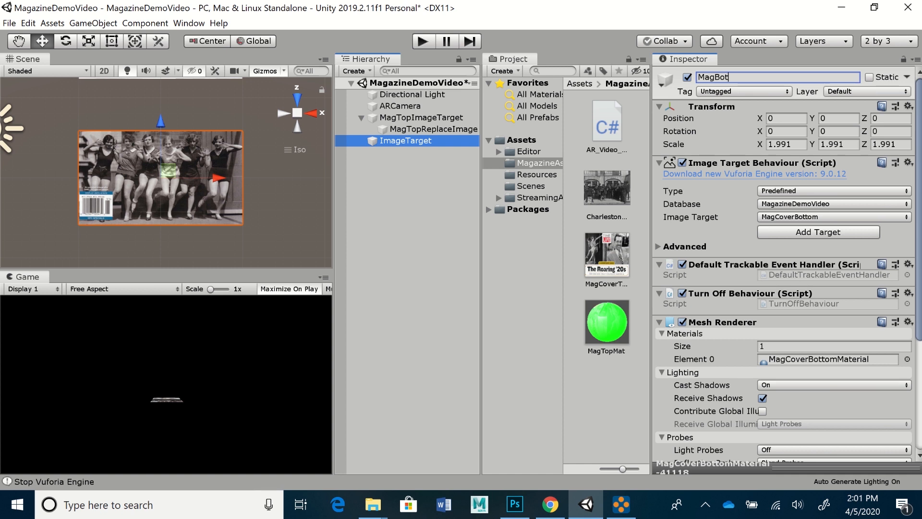
{"action": "type", "text": "ImageTarget"}
{"action": "key", "text": "Return"}
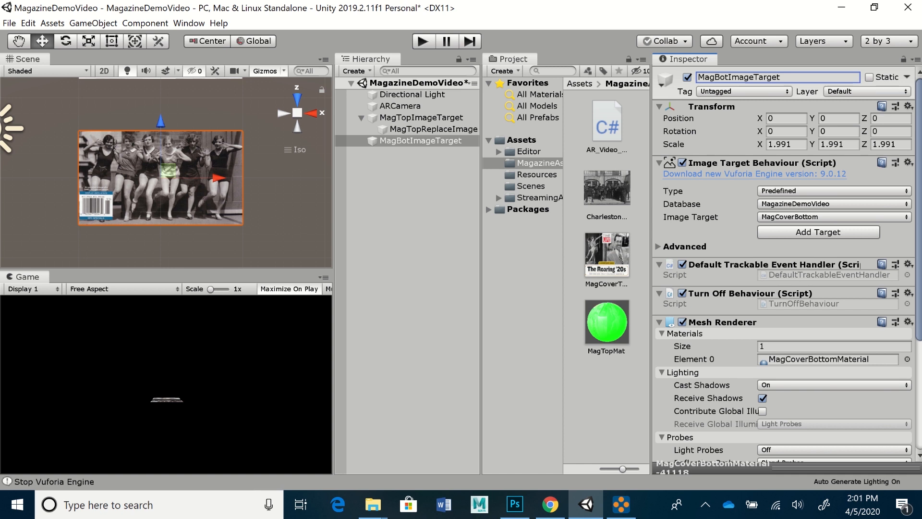
Step: Add a plane to the scene root and set its X and Z scale to 0.1
{"action": "left_click", "coordinate": [356, 71]}
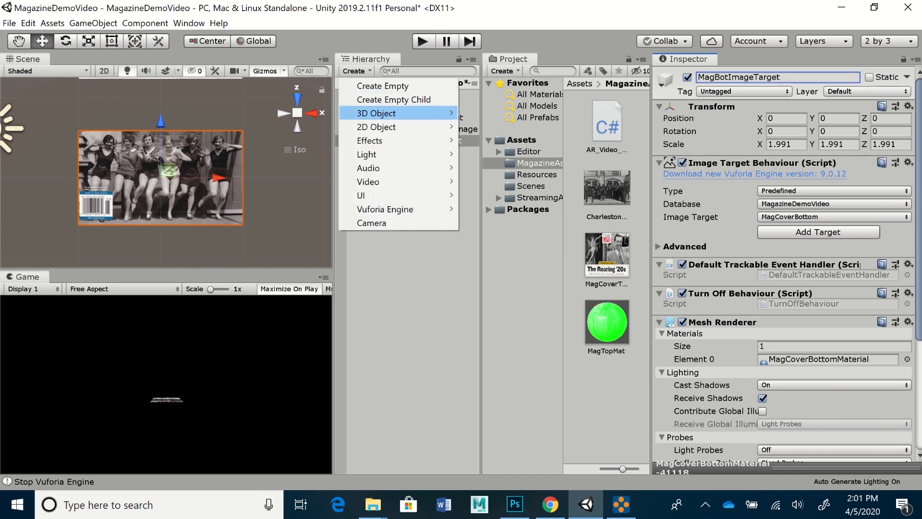
{"action": "mouse_move", "coordinate": [379, 113]}
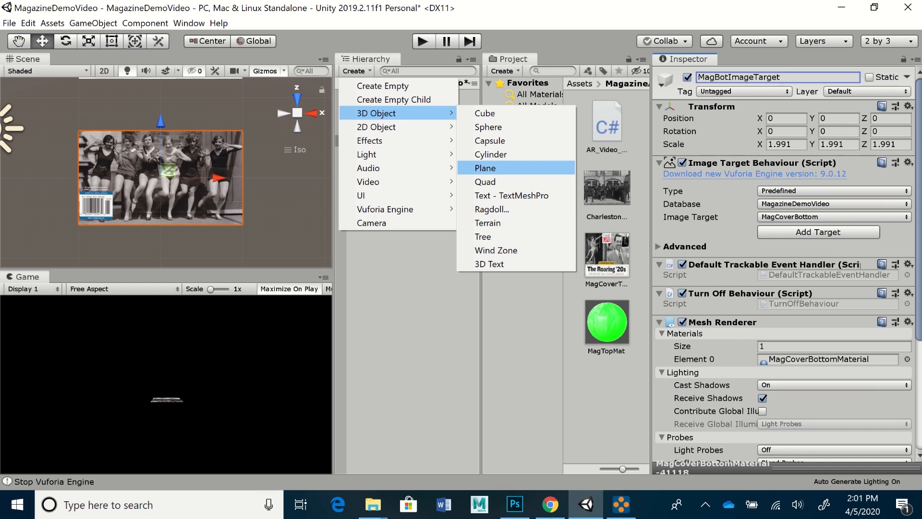
{"action": "left_click", "coordinate": [486, 168]}
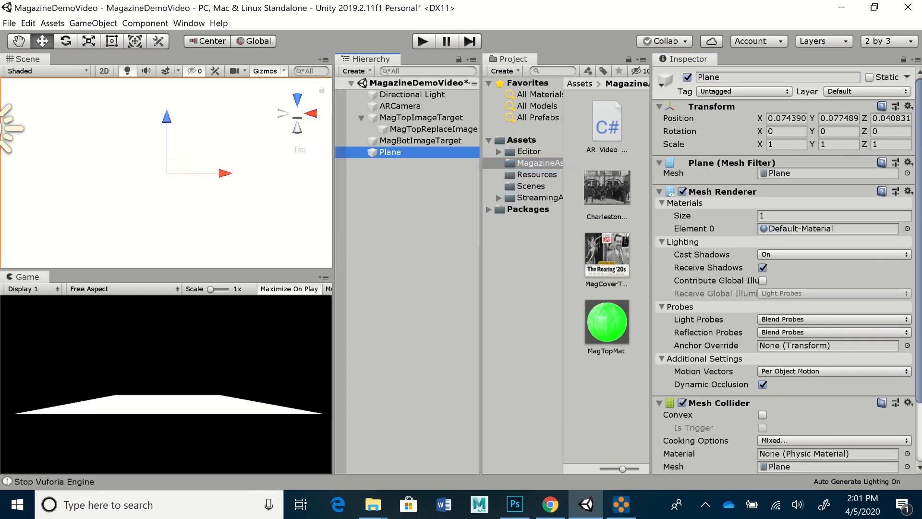
{"action": "left_click", "coordinate": [786, 144]}
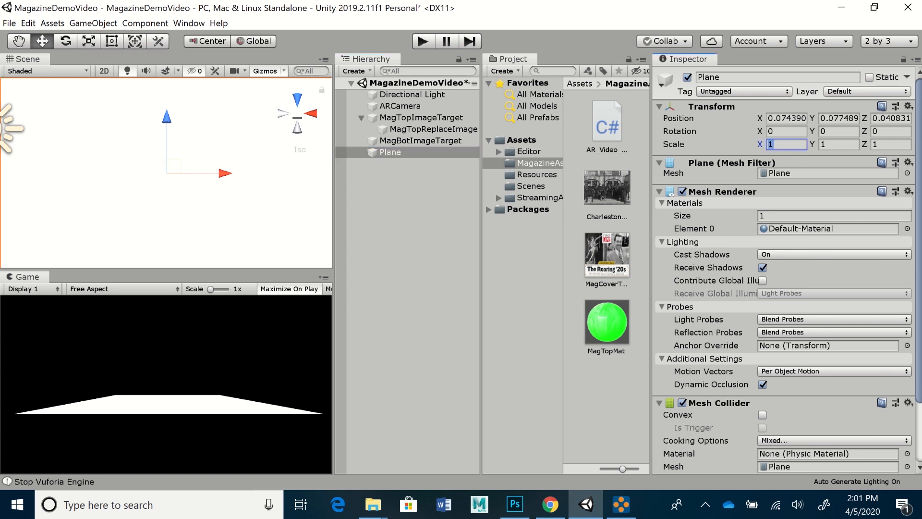
{"action": "type", "text": ".1"}
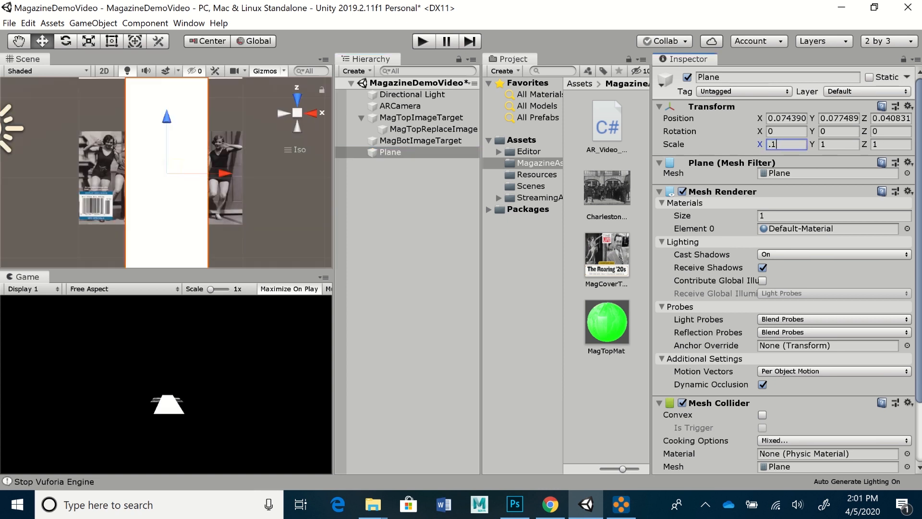
{"action": "left_click", "coordinate": [891, 145]}
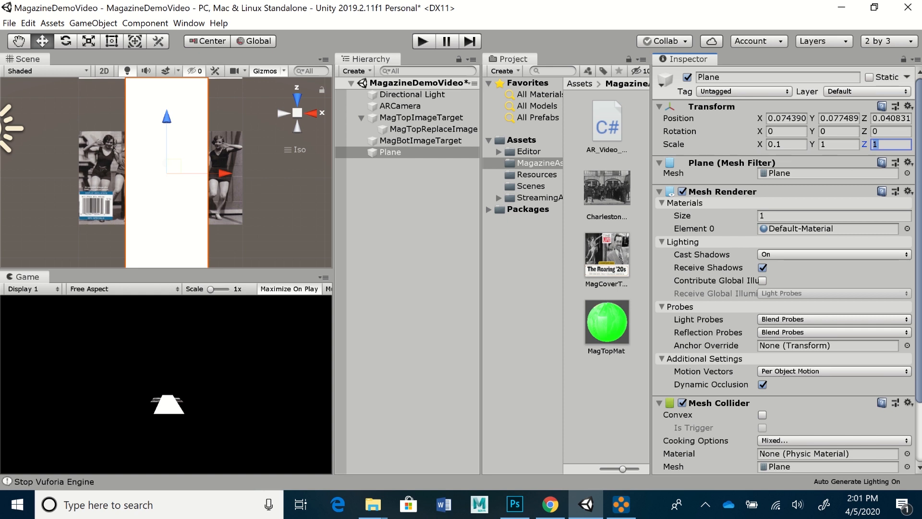
{"action": "type", "text": ".1"}
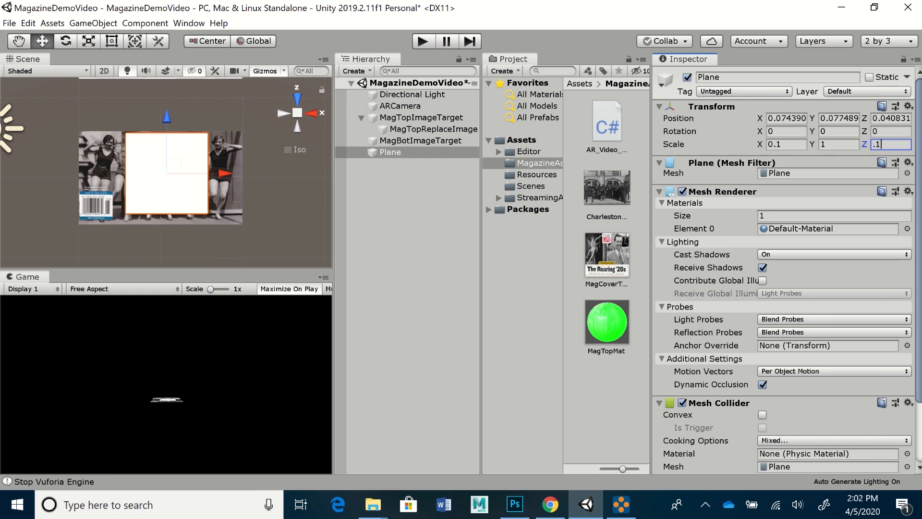
Step: Set the new plane's X, Y and Z position to 0
{"action": "left_click", "coordinate": [787, 119]}
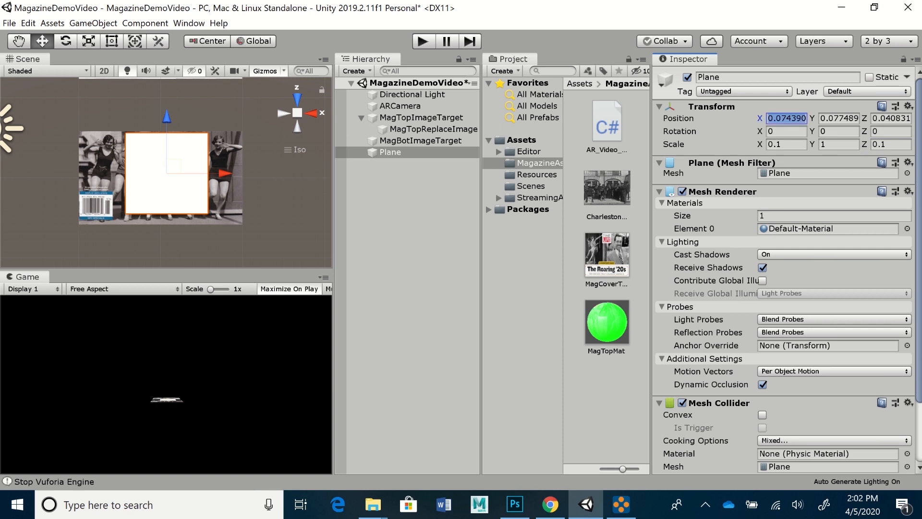
{"action": "type", "text": "0"}
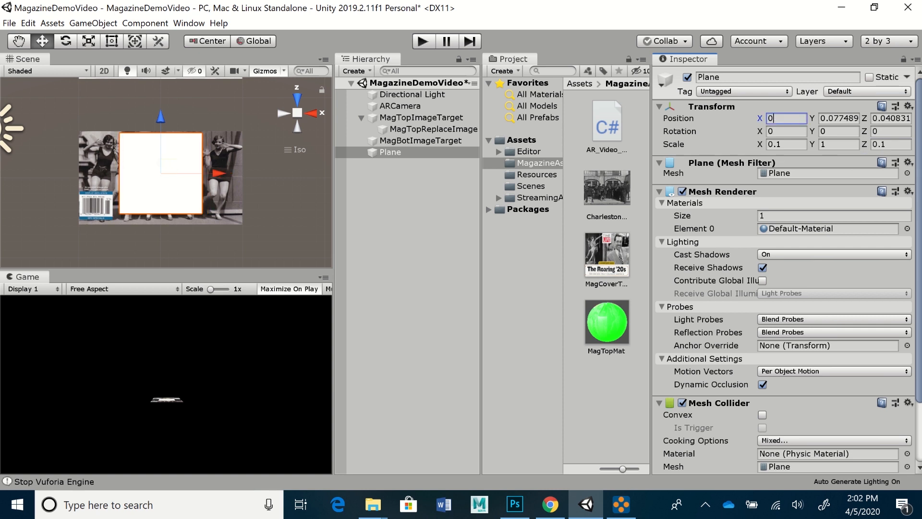
{"action": "key", "text": "Tab"}
{"action": "type", "text": "0"}
{"action": "key", "text": "Tab"}
{"action": "type", "text": "0"}
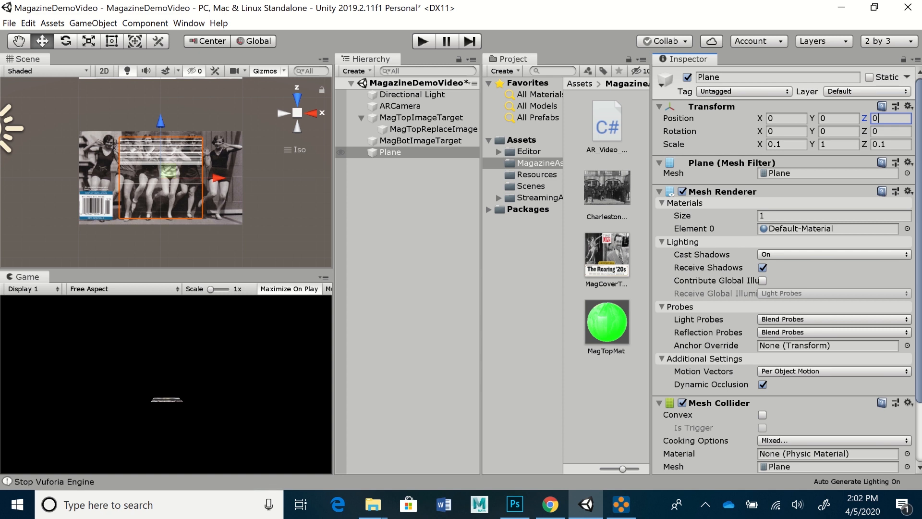
Step: Rename the plane as MagBotReplaceVideo and make it a child of MagBotImageTarget
{"action": "left_click", "coordinate": [735, 77]}
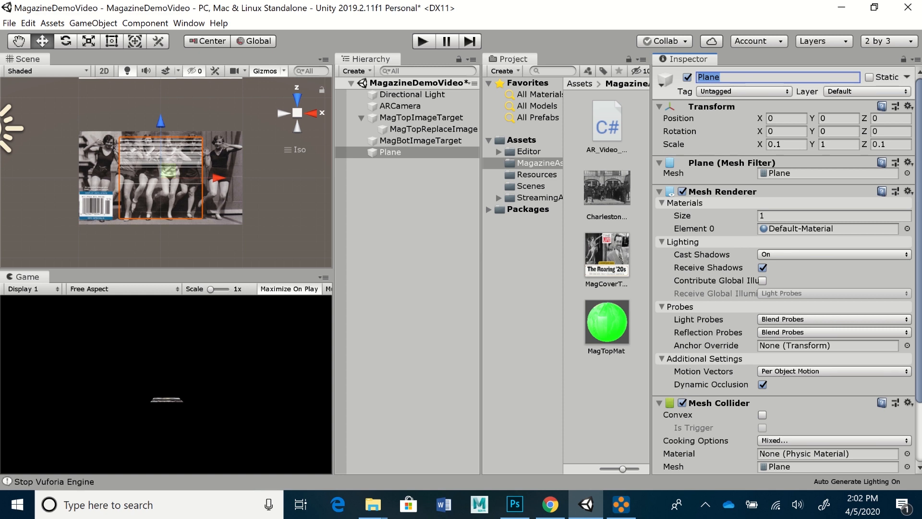
{"action": "type", "text": "MagBotReplaceVideo"}
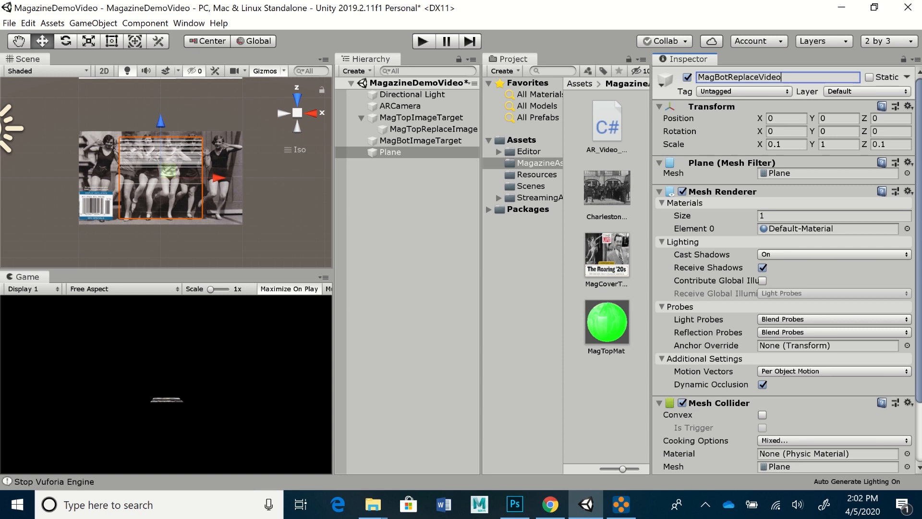
{"action": "key", "text": "Return"}
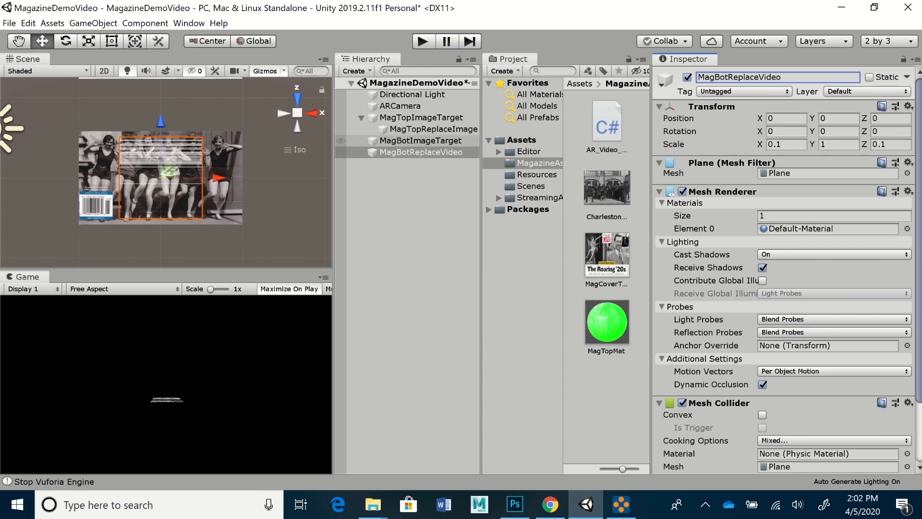
{"action": "left_click_drag", "start_coordinate": [421, 151], "coordinate": [417, 140]}
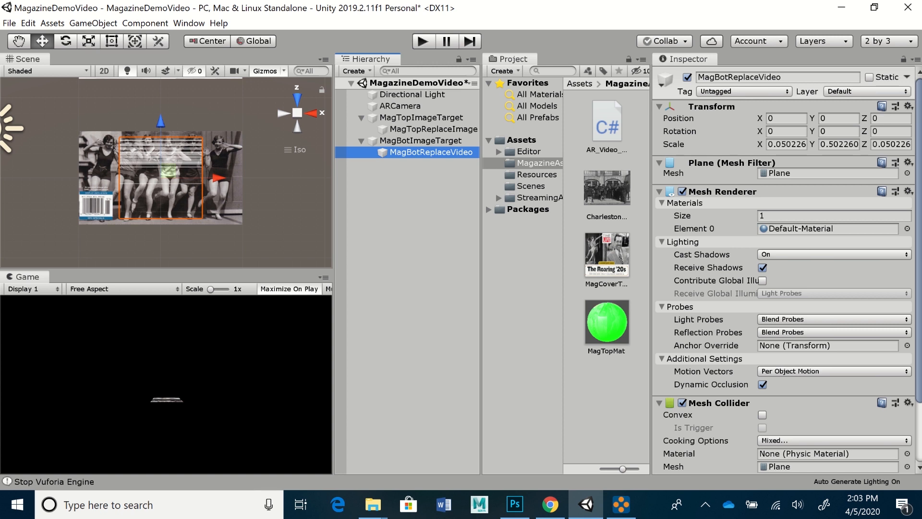
Step: Scale MagBotReplaceVideo to about 0.102 in X and 0.060 in Z to cover its image target, and test the scene in Play mode
{"action": "key", "text": "r"}
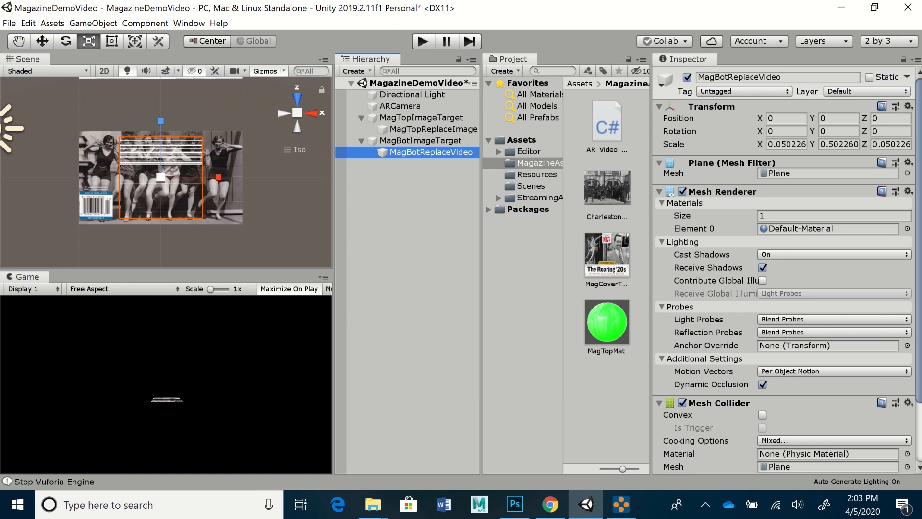
{"action": "left_click_drag", "start_coordinate": [218, 177], "coordinate": [276, 178]}
{"action": "left_click_drag", "start_coordinate": [160, 121], "coordinate": [161, 111]}
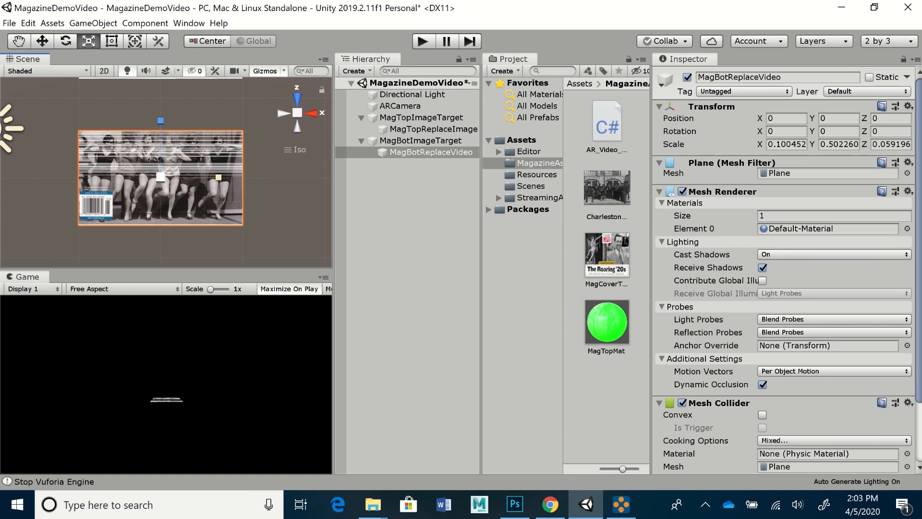
{"action": "left_click_drag", "start_coordinate": [218, 177], "coordinate": [220, 177]}
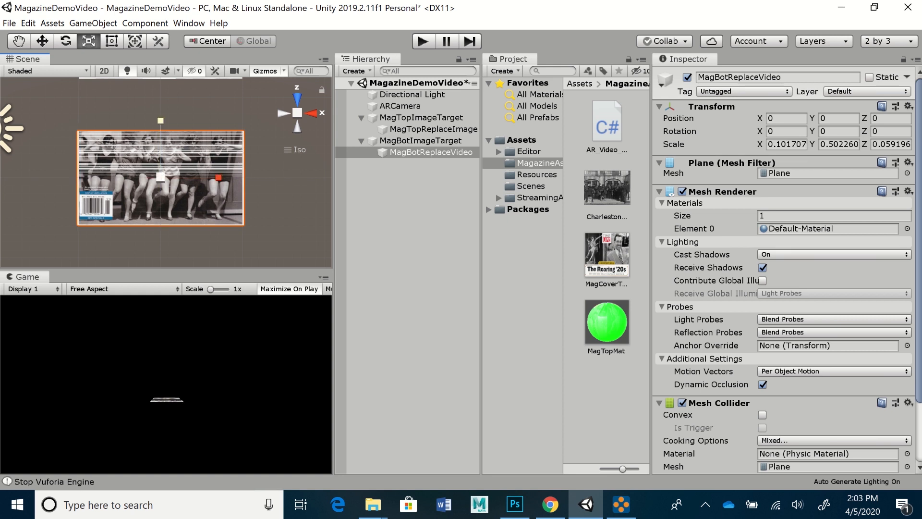
{"action": "left_click_drag", "start_coordinate": [160, 120], "coordinate": [160, 120]}
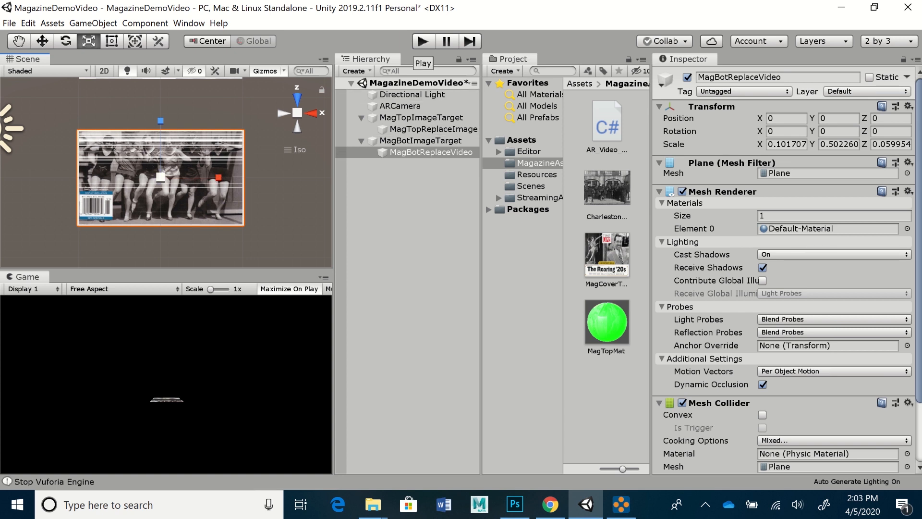
{"action": "left_click", "coordinate": [422, 42]}
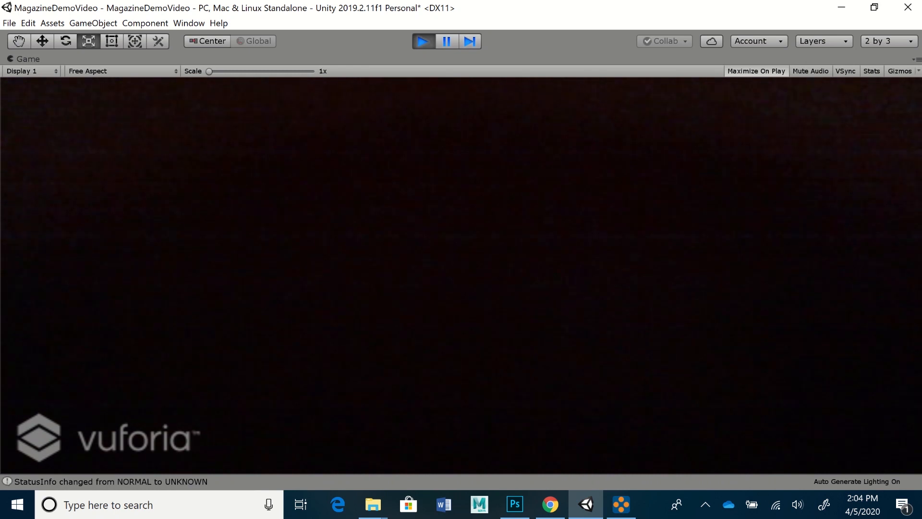
{"action": "key", "text": "ctrl+p"}
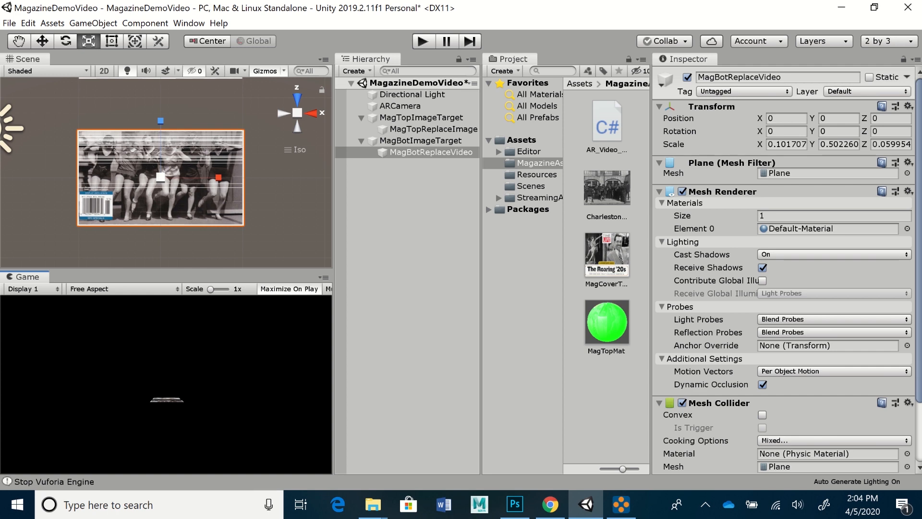
Step: Set Max Simultaneous Tracked Images to 2 in the ARCamera's Vuforia Engine configuration, and test the scene in Play mode
{"action": "left_click", "coordinate": [400, 106]}
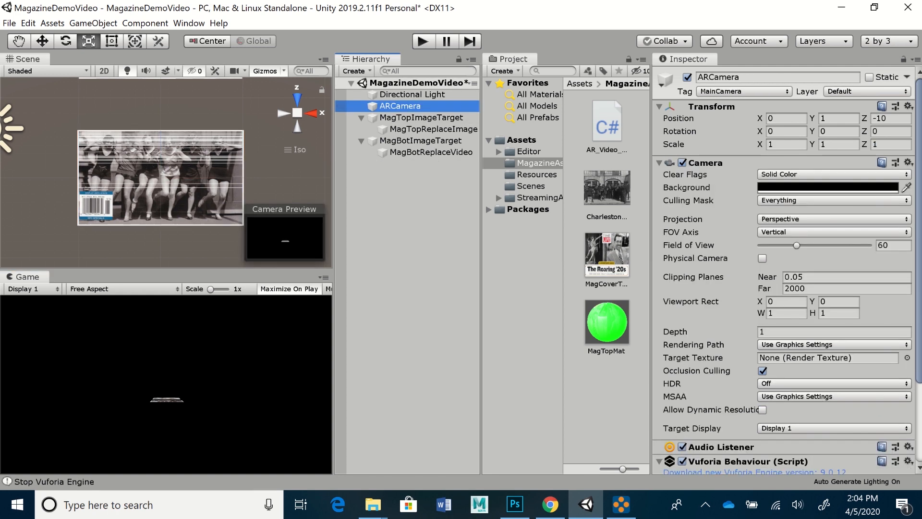
{"action": "scroll", "coordinate": [784, 269], "scroll_direction": "down", "scroll_amount": 4}
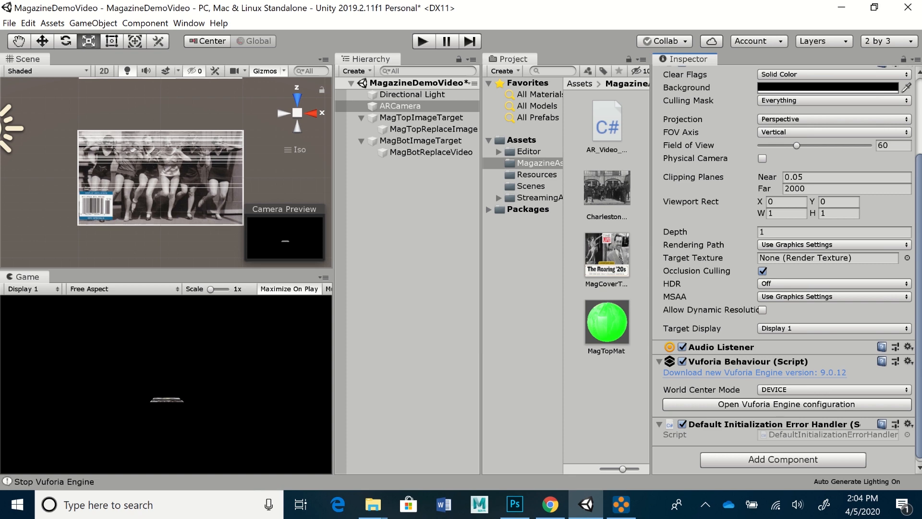
{"action": "left_click", "coordinate": [787, 404]}
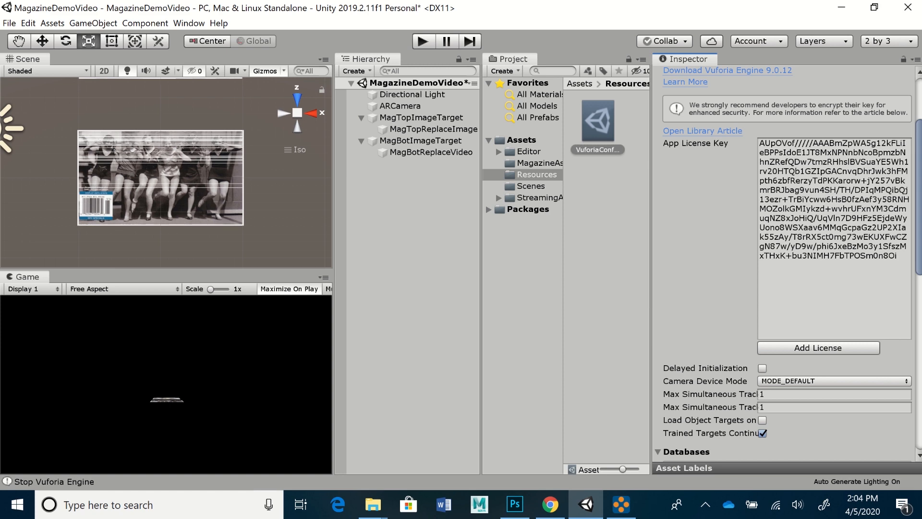
{"action": "scroll", "coordinate": [788, 263], "scroll_direction": "down", "scroll_amount": 10}
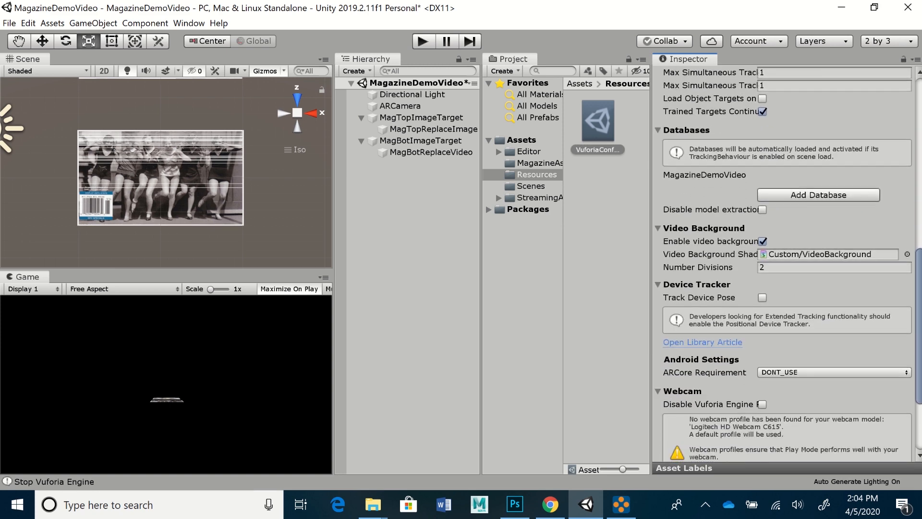
{"action": "scroll", "coordinate": [788, 263], "scroll_direction": "down", "scroll_amount": 3}
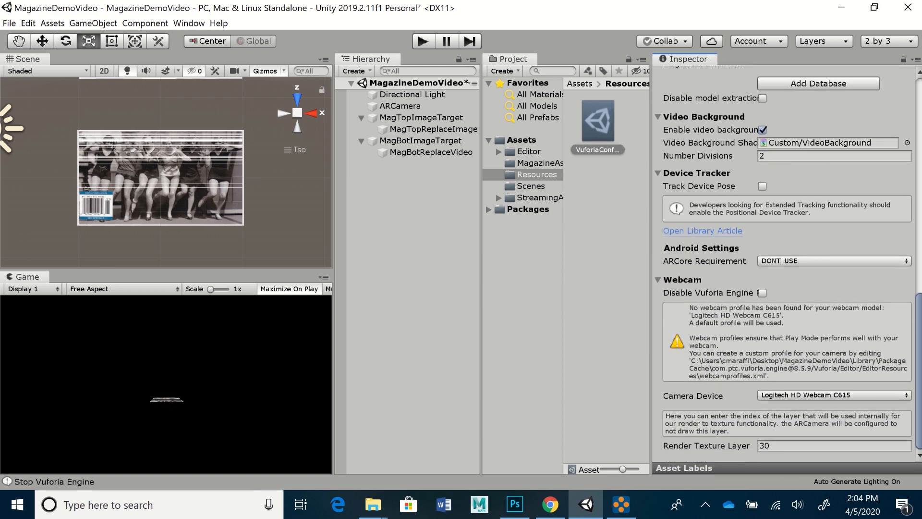
{"action": "scroll", "coordinate": [788, 264], "scroll_direction": "up", "scroll_amount": 12}
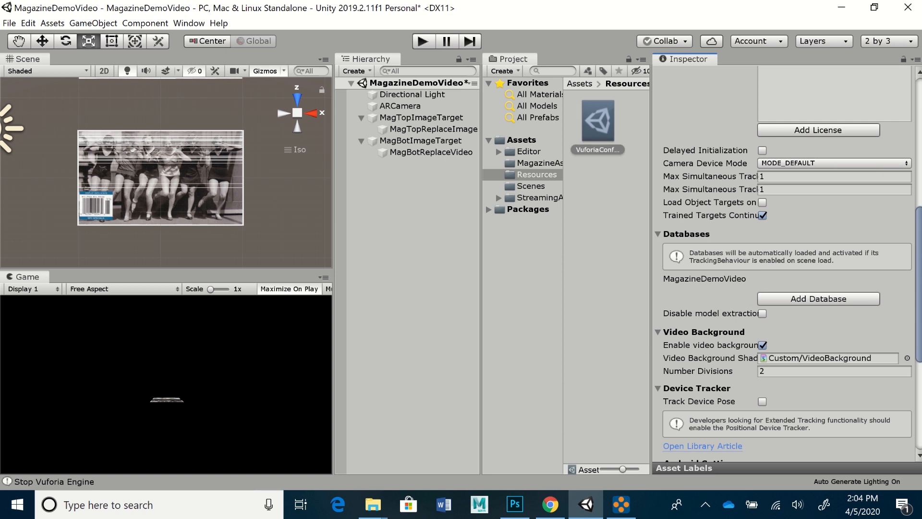
{"action": "left_click_drag", "start_coordinate": [652, 264], "coordinate": [618, 264]}
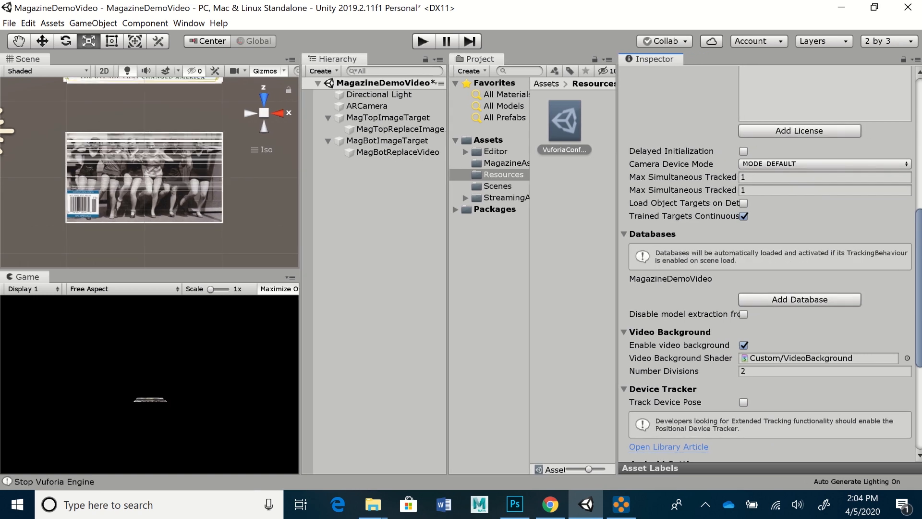
{"action": "left_click", "coordinate": [745, 177]}
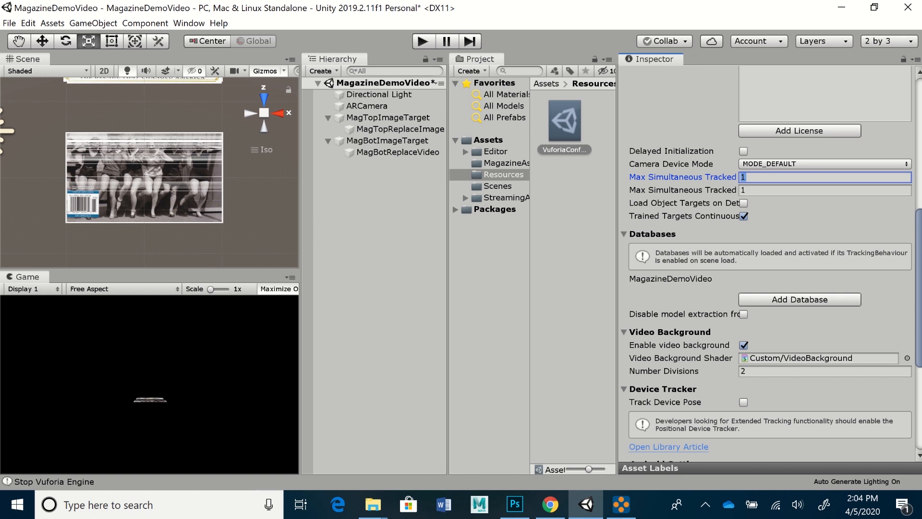
{"action": "type", "text": "2"}
{"action": "left_click", "coordinate": [422, 40]}
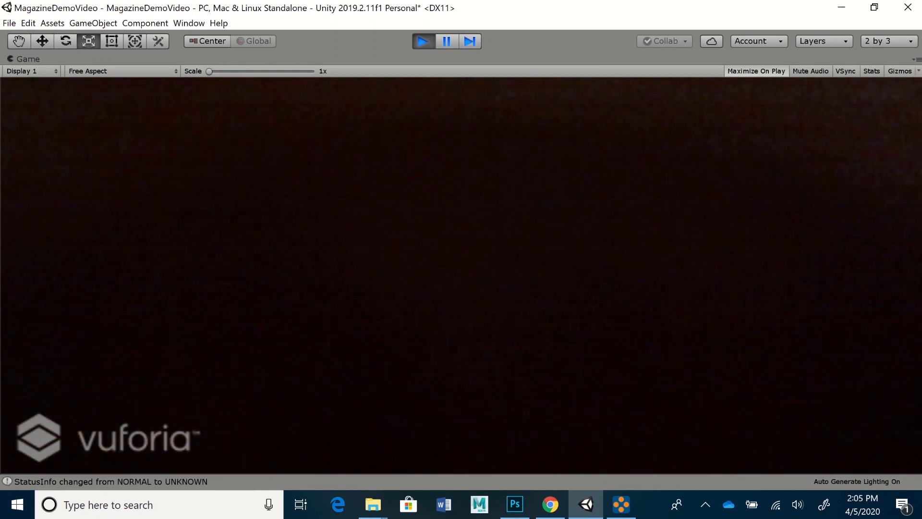
{"action": "key", "text": "ctrl+p"}
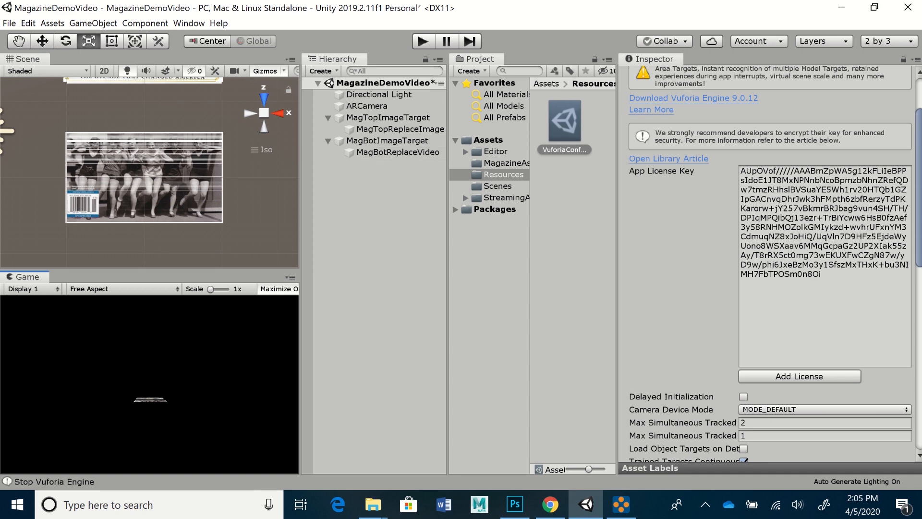
Step: Move MagBotReplaceVideo slightly along X to a position of about -0.005
{"action": "left_click", "coordinate": [398, 152]}
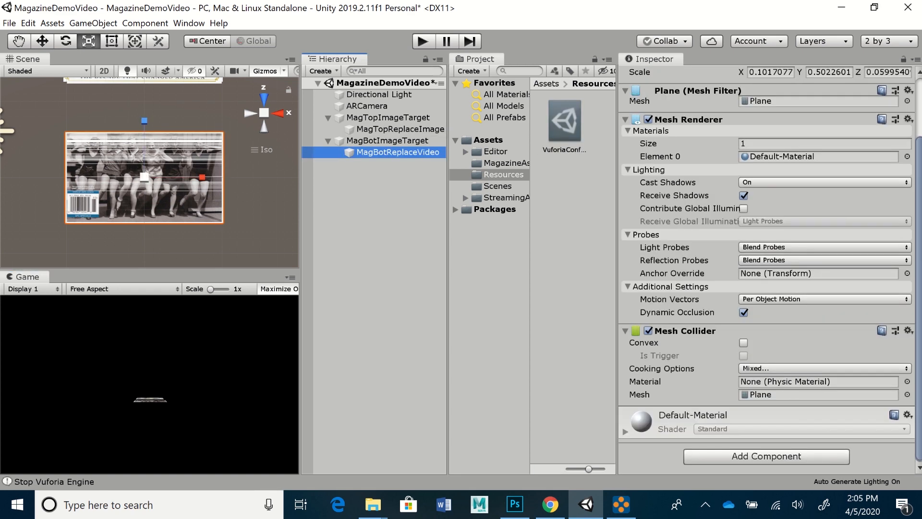
{"action": "key", "text": "w"}
{"action": "left_click_drag", "start_coordinate": [202, 178], "coordinate": [201, 178]}
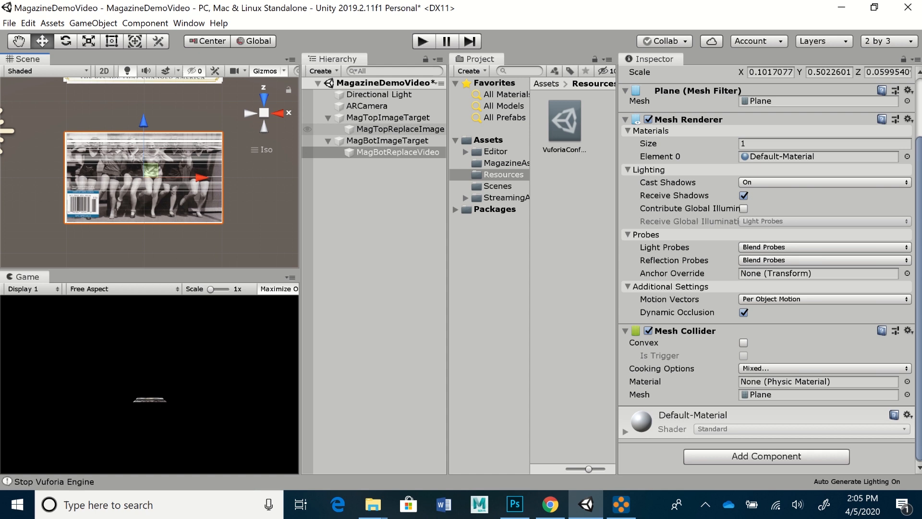
{"action": "scroll", "coordinate": [768, 269], "scroll_direction": "up", "scroll_amount": 3}
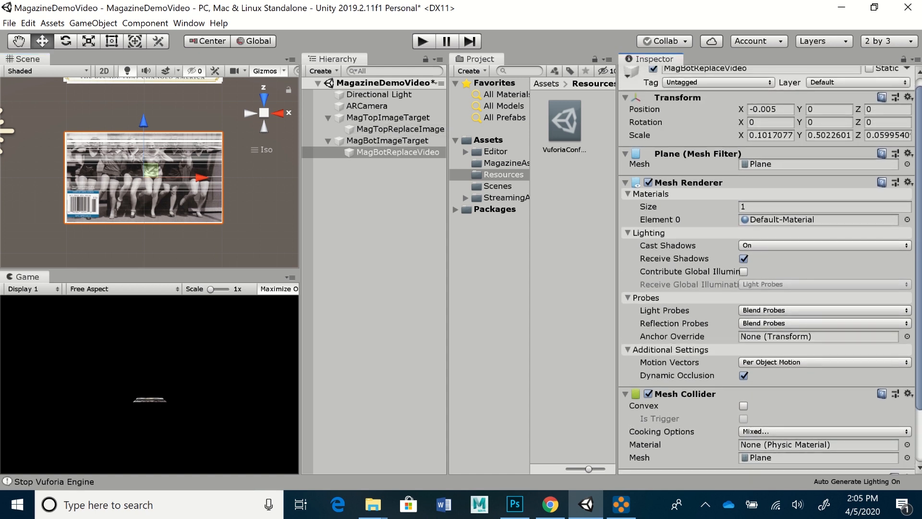
{"action": "scroll", "coordinate": [768, 269], "scroll_direction": "down", "scroll_amount": 3}
{"action": "scroll", "coordinate": [769, 269], "scroll_direction": "up", "scroll_amount": 1}
{"action": "scroll", "coordinate": [769, 269], "scroll_direction": "down", "scroll_amount": 2}
{"action": "scroll", "coordinate": [768, 269], "scroll_direction": "up", "scroll_amount": 3}
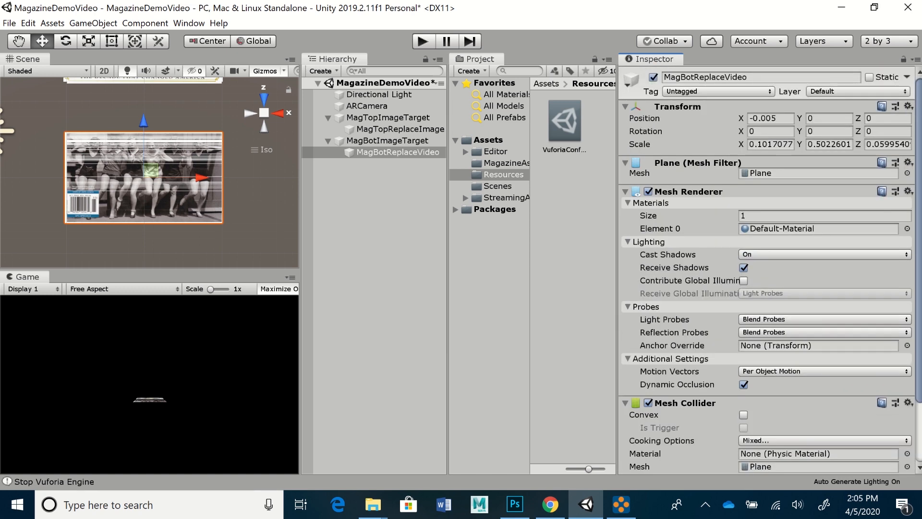
{"action": "scroll", "coordinate": [769, 269], "scroll_direction": "down", "scroll_amount": 3}
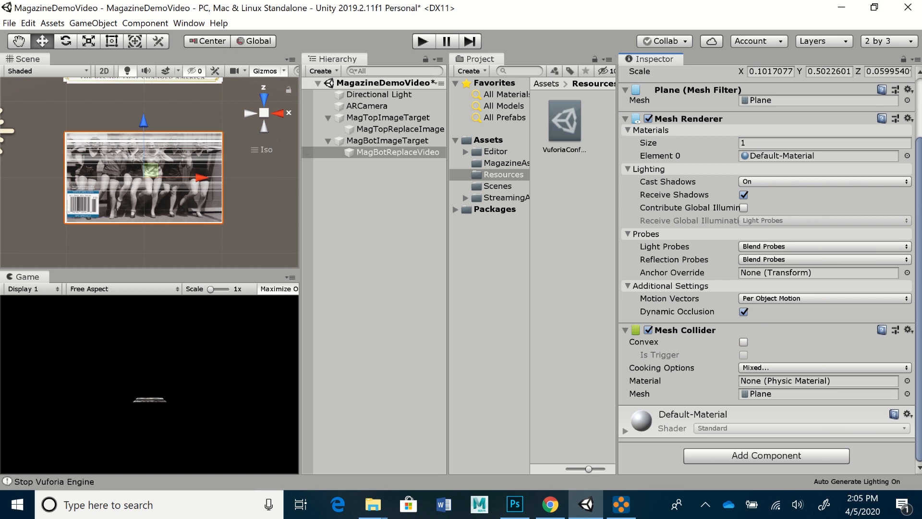
Step: Add a Video Player component to the MagBotReplaceVideo plane
{"action": "scroll", "coordinate": [768, 269], "scroll_direction": "up", "scroll_amount": 3}
{"action": "scroll", "coordinate": [769, 269], "scroll_direction": "down", "scroll_amount": 3}
{"action": "left_click", "coordinate": [766, 456]}
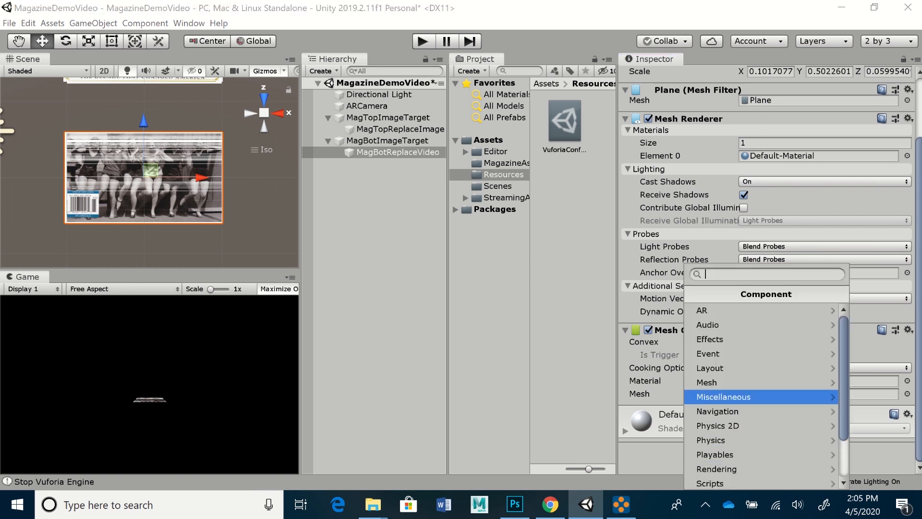
{"action": "scroll", "coordinate": [764, 394], "scroll_direction": "down", "scroll_amount": 3}
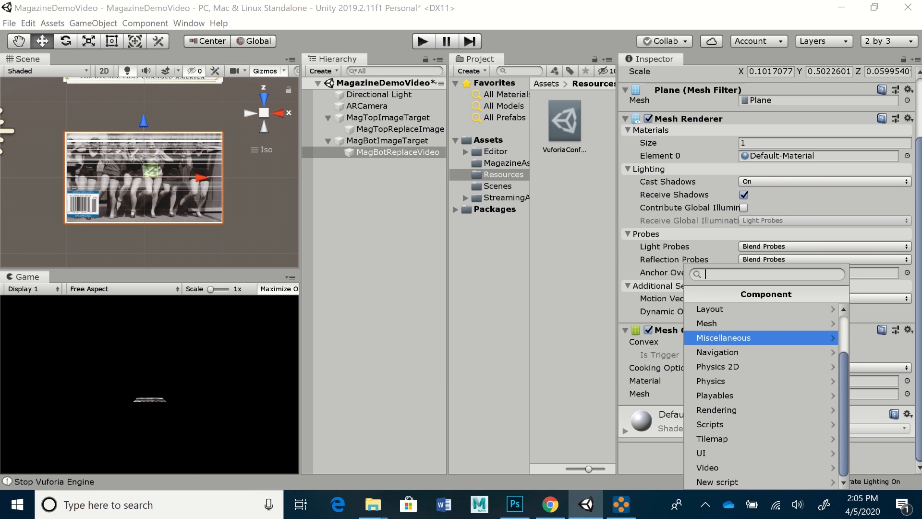
{"action": "left_click", "coordinate": [740, 467]}
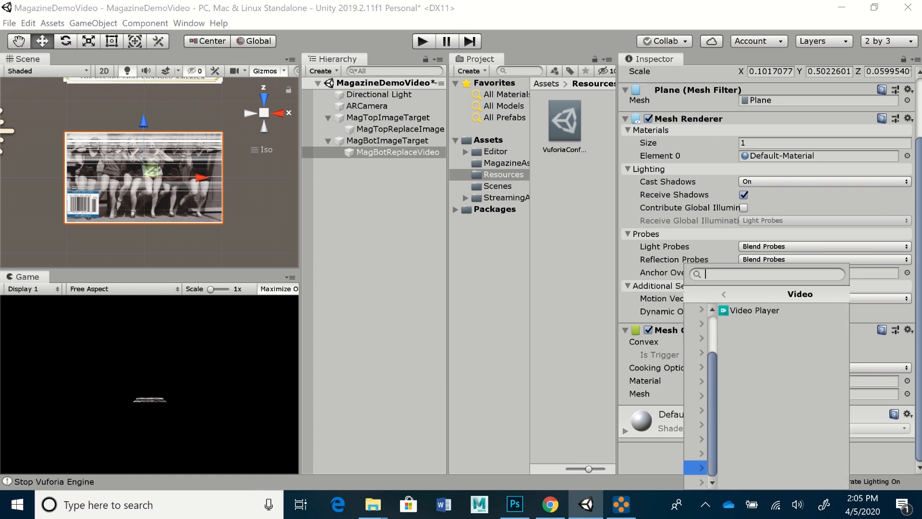
{"action": "key", "text": "Return"}
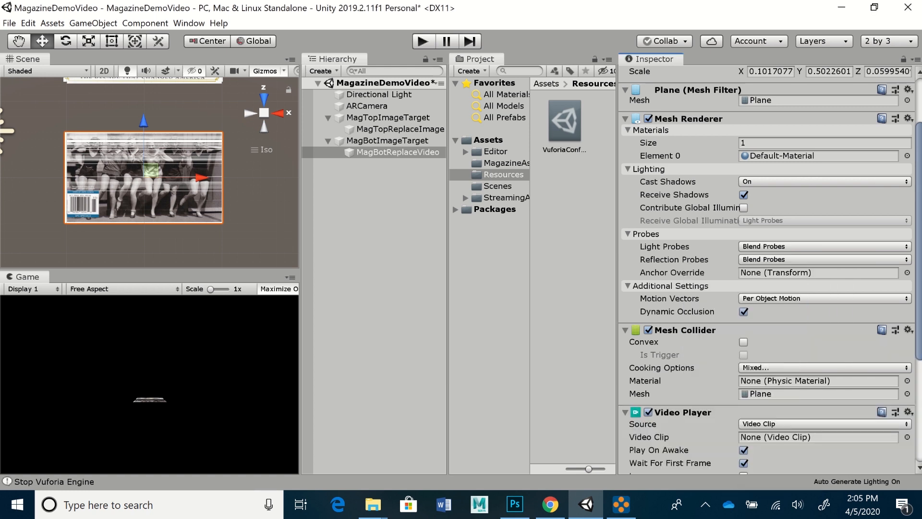
Step: Assign the Charleston Dance Bee Jackson clip from the magazine assets folder to the Video Player, and test the scene in Play mode
{"action": "scroll", "coordinate": [767, 269], "scroll_direction": "down", "scroll_amount": 6}
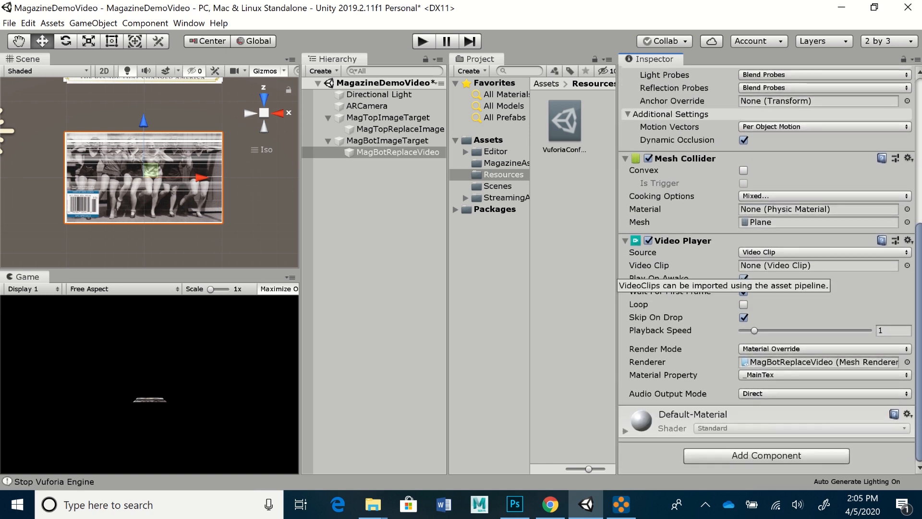
{"action": "left_click", "coordinate": [506, 163]}
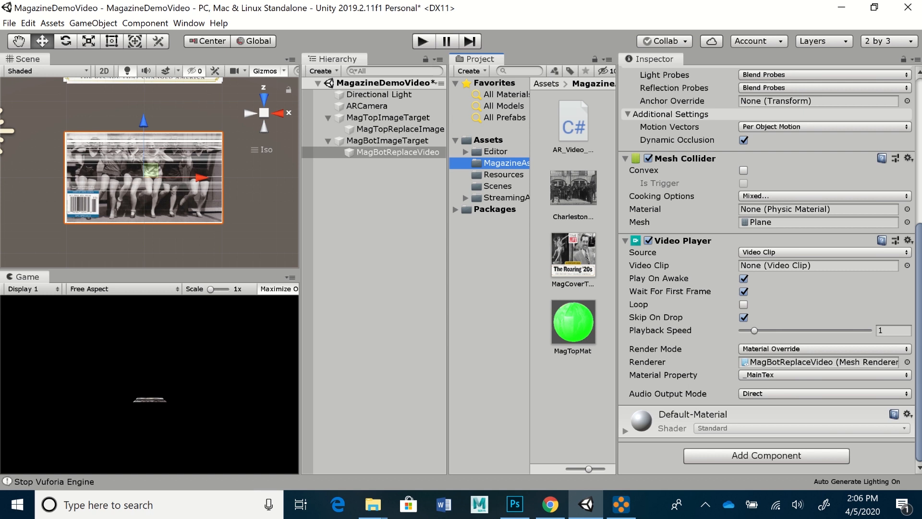
{"action": "left_click_drag", "start_coordinate": [573, 188], "coordinate": [788, 266]}
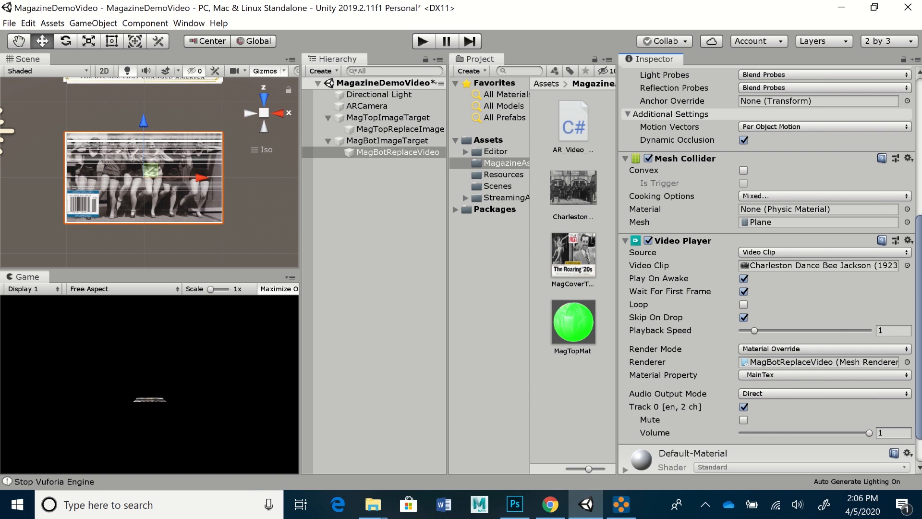
{"action": "key", "text": "ctrl+p"}
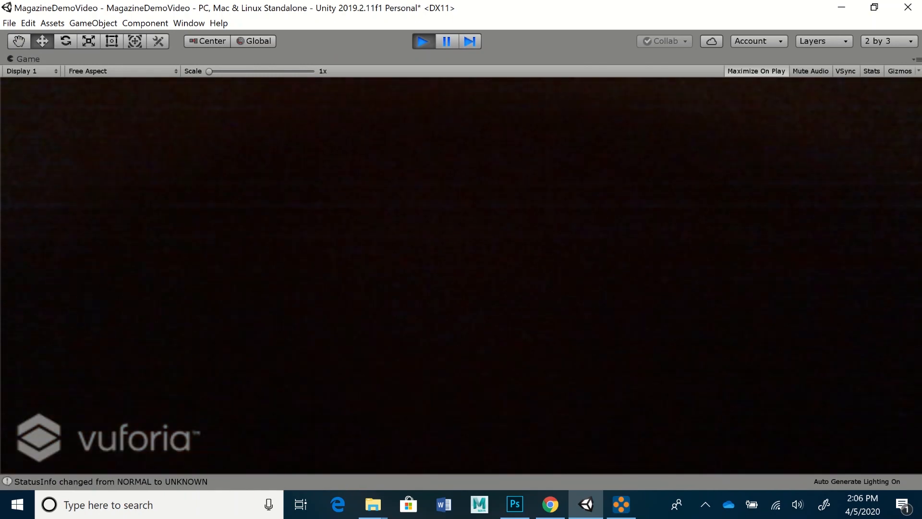
{"action": "key", "text": "ctrl+p"}
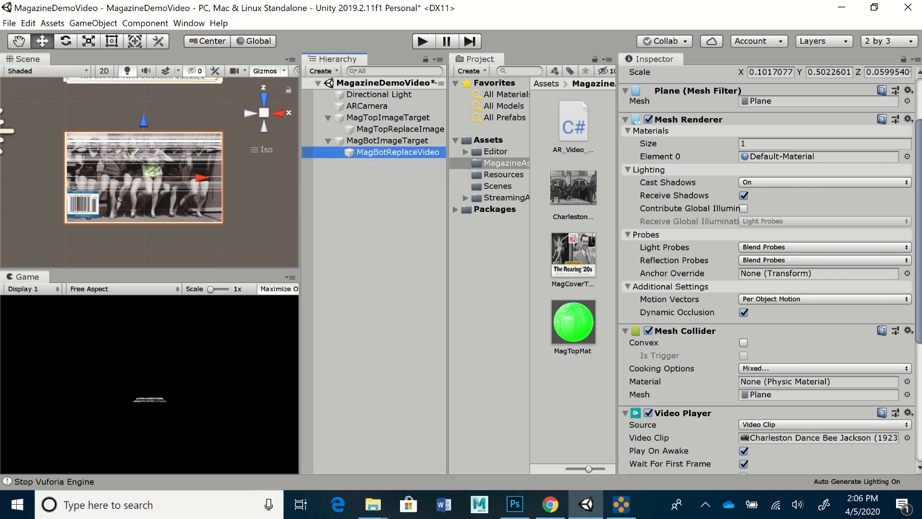
Step: Set the Y rotation of MagBotReplaceVideo to 180 degrees
{"action": "scroll", "coordinate": [769, 269], "scroll_direction": "up", "scroll_amount": 3}
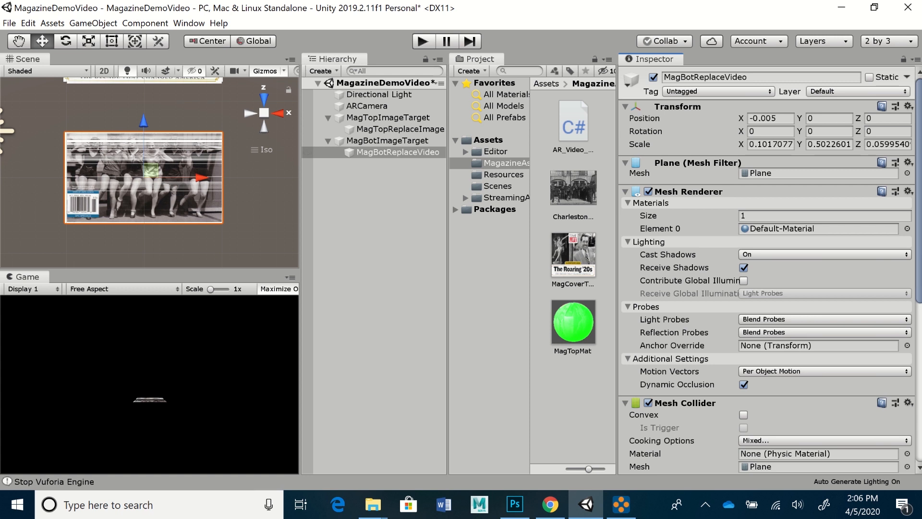
{"action": "left_click", "coordinate": [829, 131]}
{"action": "type", "text": "180"}
Step: Open the AR_Video_Control script from the magazine assets folder in Visual Studio
{"action": "left_click", "coordinate": [573, 122]}
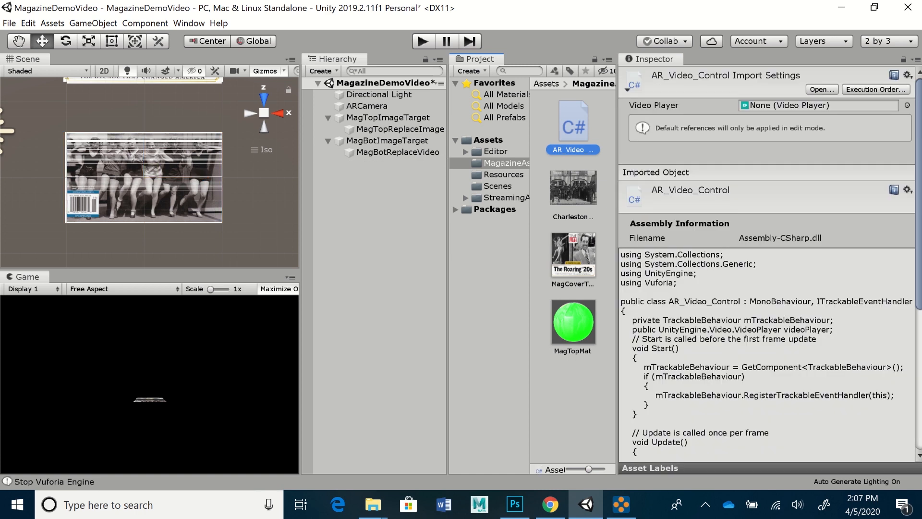
{"action": "right_click", "coordinate": [573, 128]}
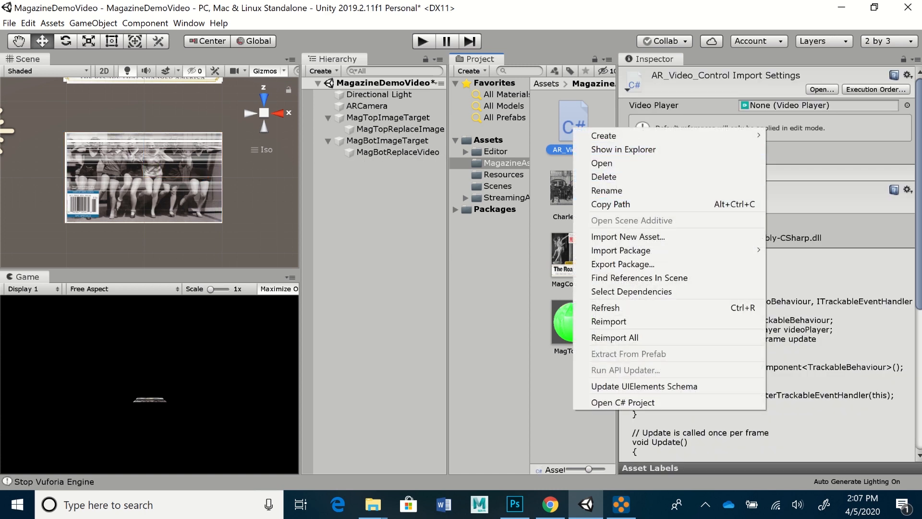
{"action": "mouse_move", "coordinate": [624, 251]}
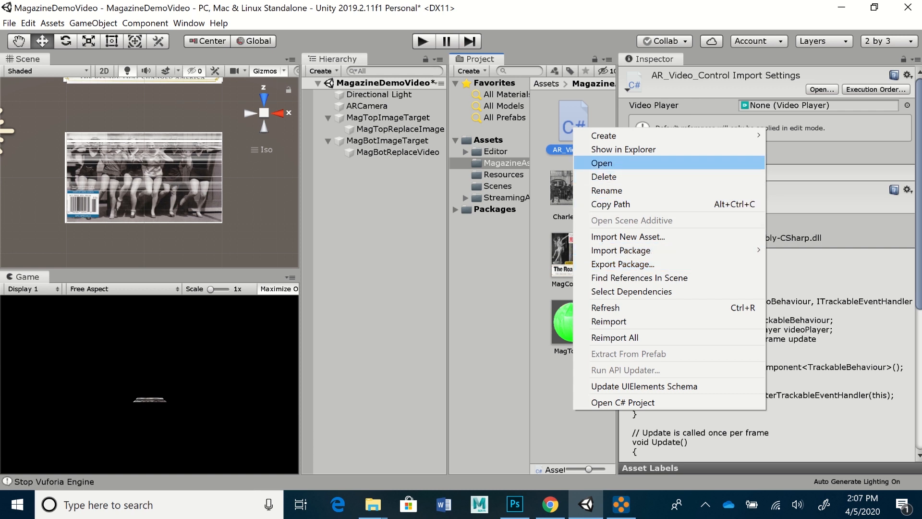
{"action": "left_click", "coordinate": [797, 155]}
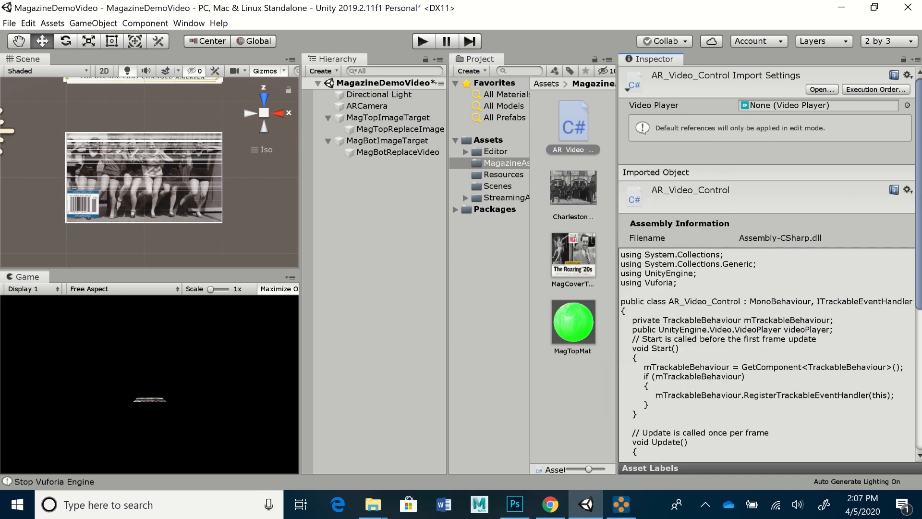
{"action": "left_click", "coordinate": [822, 90]}
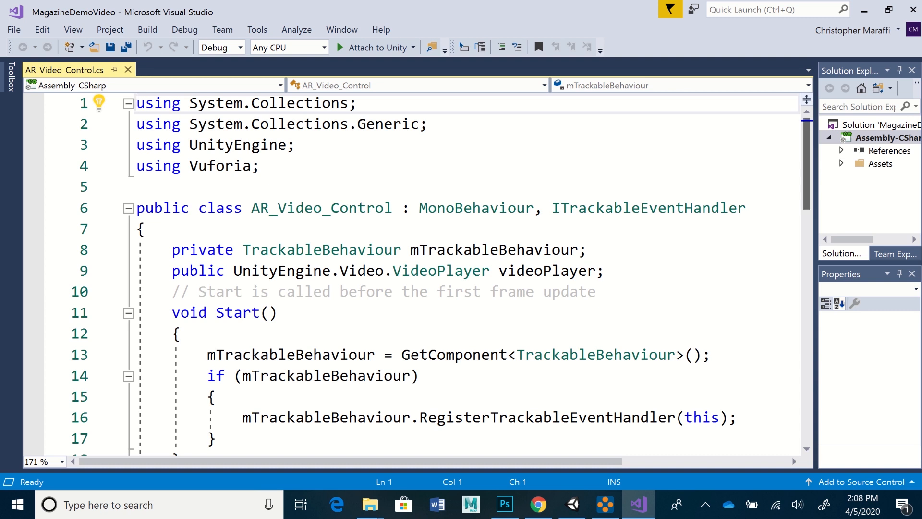
Step: Read through the AR_Video_Control script, examining its variables, the Start method and the play and pause logic in OnTrackableStateChanged
{"action": "scroll", "coordinate": [441, 270], "scroll_direction": "down", "scroll_amount": 1}
{"action": "scroll", "coordinate": [441, 270], "scroll_direction": "down", "scroll_amount": 1}
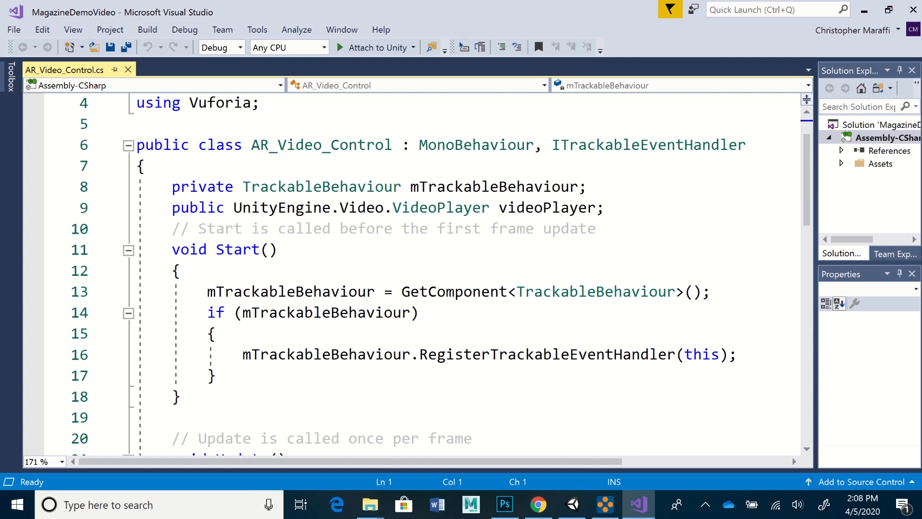
{"action": "mouse_move", "coordinate": [807, 180]}
{"action": "left_mouse_down"}
{"action": "mouse_move", "coordinate": [807, 206]}
{"action": "mouse_move", "coordinate": [807, 185]}
{"action": "left_mouse_up"}
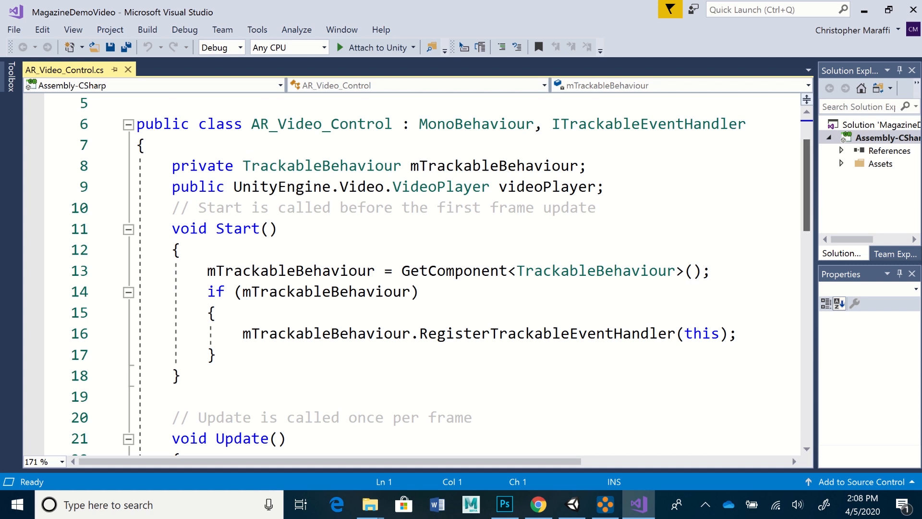
{"action": "left_click_drag", "start_coordinate": [807, 185], "coordinate": [808, 207]}
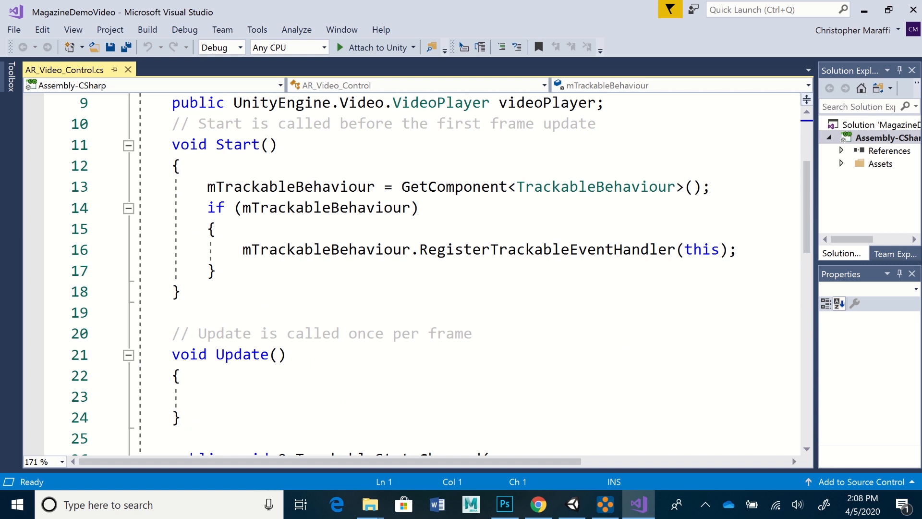
{"action": "mouse_move", "coordinate": [807, 208]}
{"action": "left_mouse_down"}
{"action": "mouse_move", "coordinate": [807, 217]}
{"action": "mouse_move", "coordinate": [807, 207]}
{"action": "left_mouse_up"}
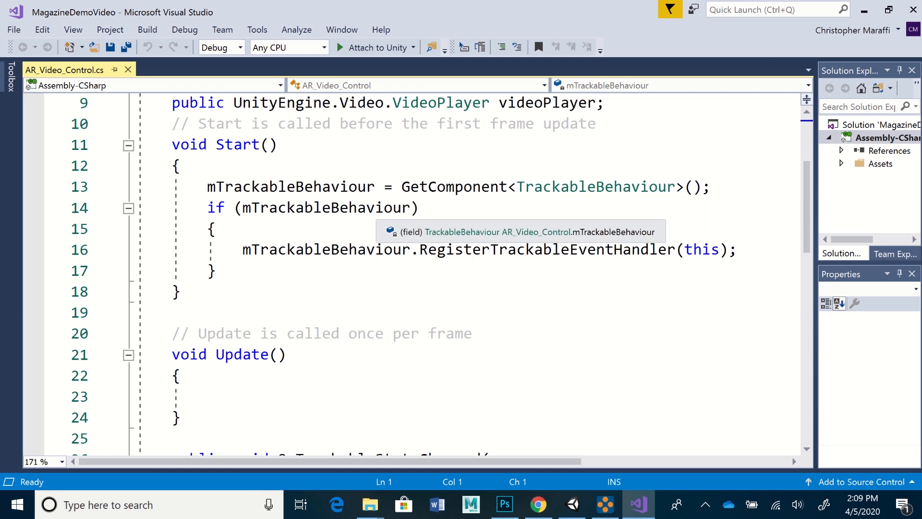
{"action": "left_click_drag", "start_coordinate": [807, 207], "coordinate": [807, 294]}
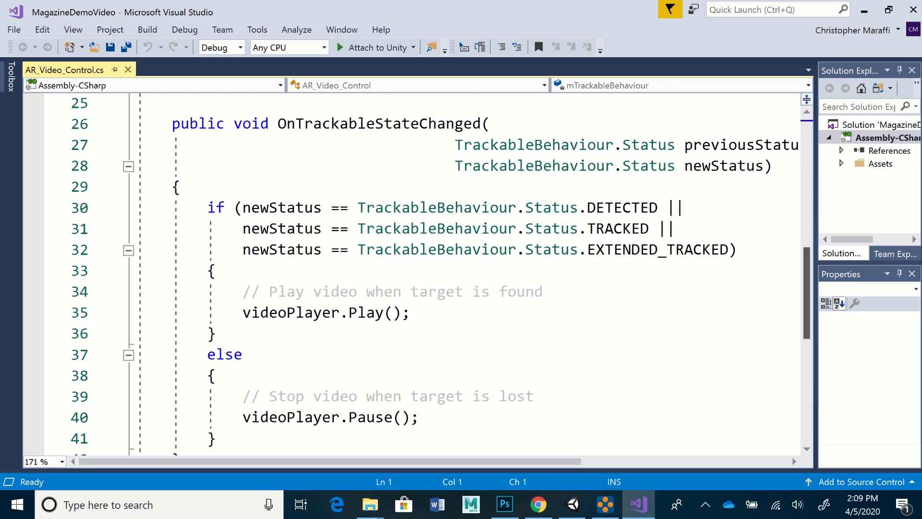
{"action": "left_click_drag", "start_coordinate": [807, 294], "coordinate": [807, 300]}
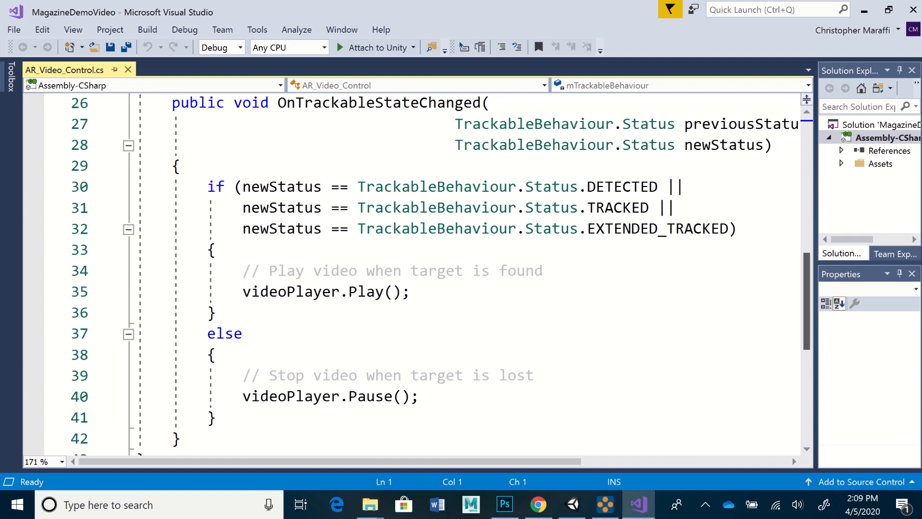
{"action": "scroll", "coordinate": [441, 271], "scroll_direction": "down", "scroll_amount": 1}
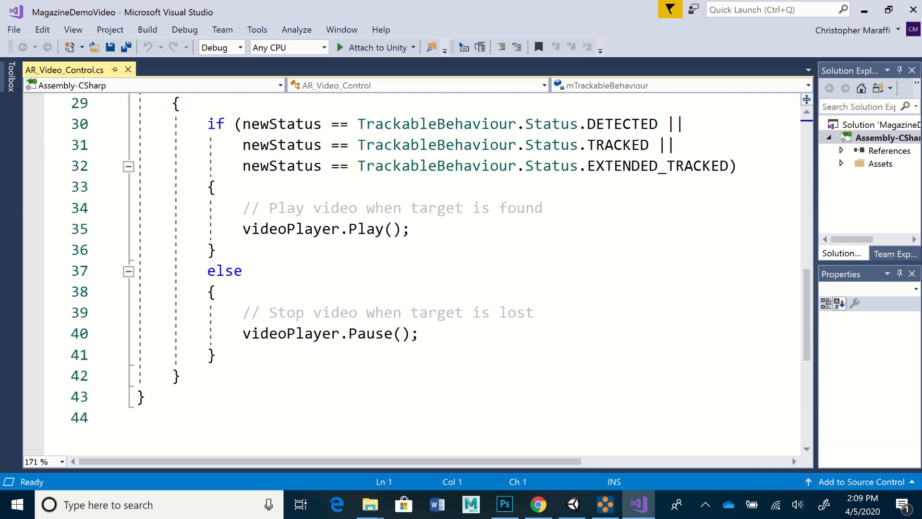
{"action": "scroll", "coordinate": [807, 315], "scroll_direction": "down", "scroll_amount": 1}
{"action": "scroll", "coordinate": [808, 315], "scroll_direction": "up", "scroll_amount": 9}
{"action": "scroll", "coordinate": [413, 274], "scroll_direction": "up", "scroll_amount": 2}
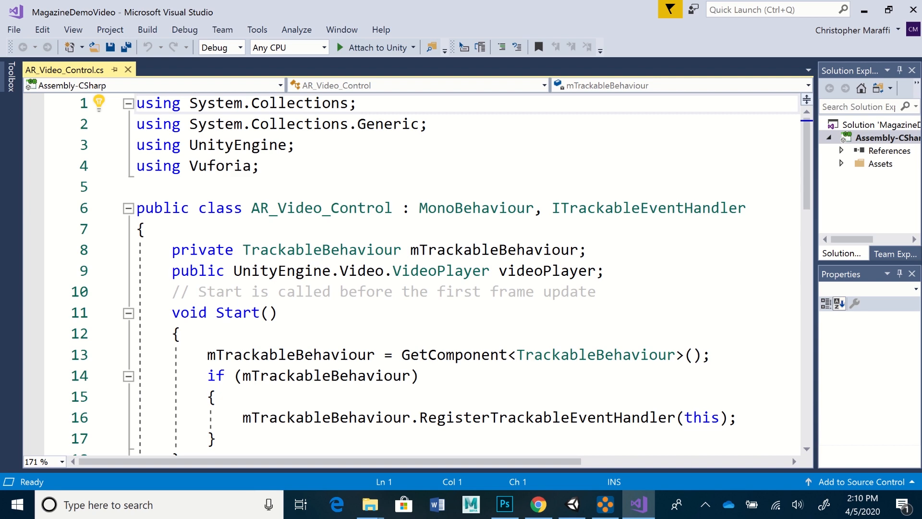
Step: Switch back to Unity and add the AR_Video_Control script as a component on MagBotImageTarget
{"action": "left_click", "coordinate": [573, 505]}
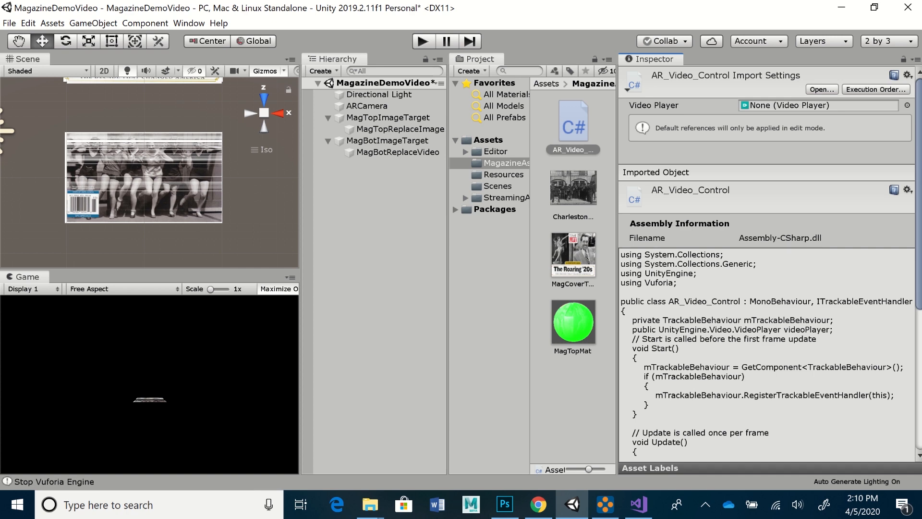
{"action": "left_click", "coordinate": [469, 70]}
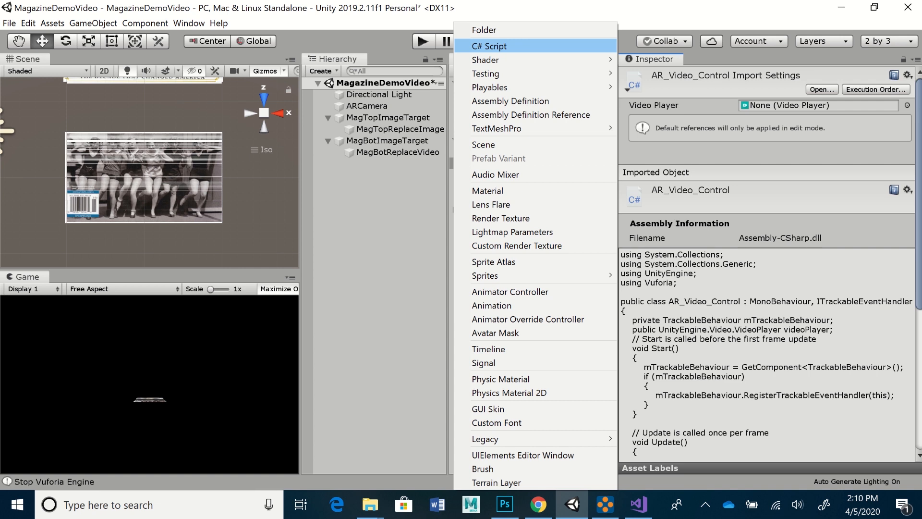
{"action": "key", "text": "Escape"}
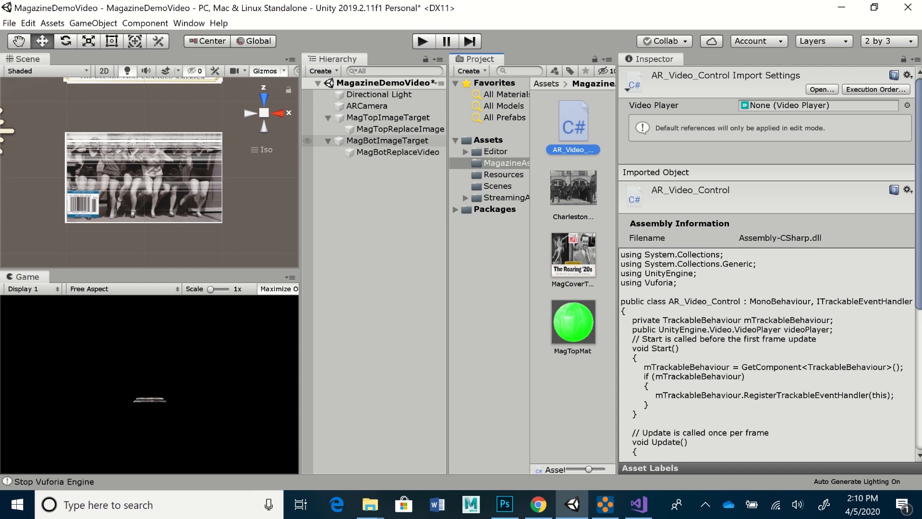
{"action": "left_click", "coordinate": [387, 141]}
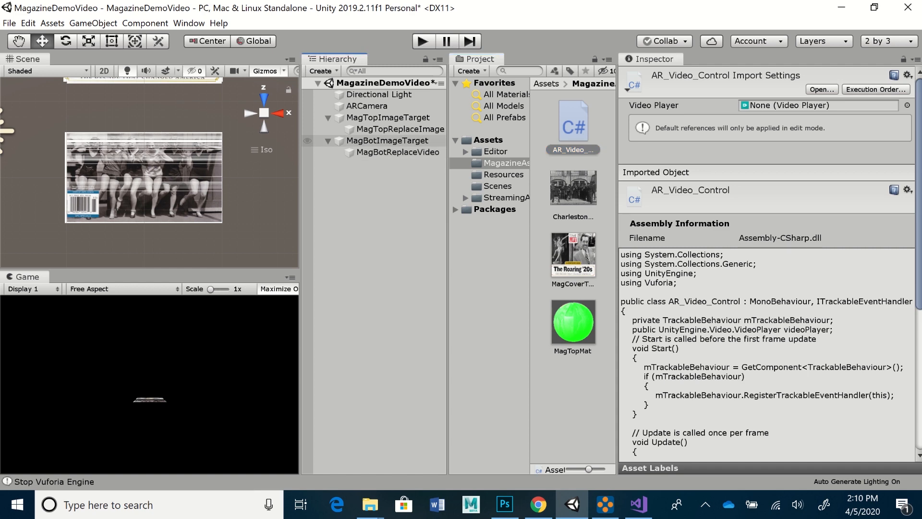
{"action": "left_click", "coordinate": [387, 141]}
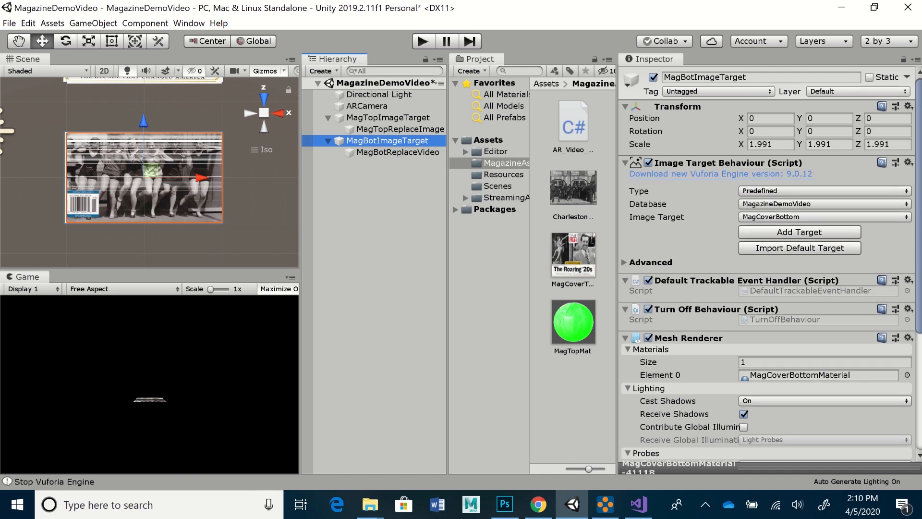
{"action": "left_click_drag", "start_coordinate": [919, 207], "coordinate": [919, 322]}
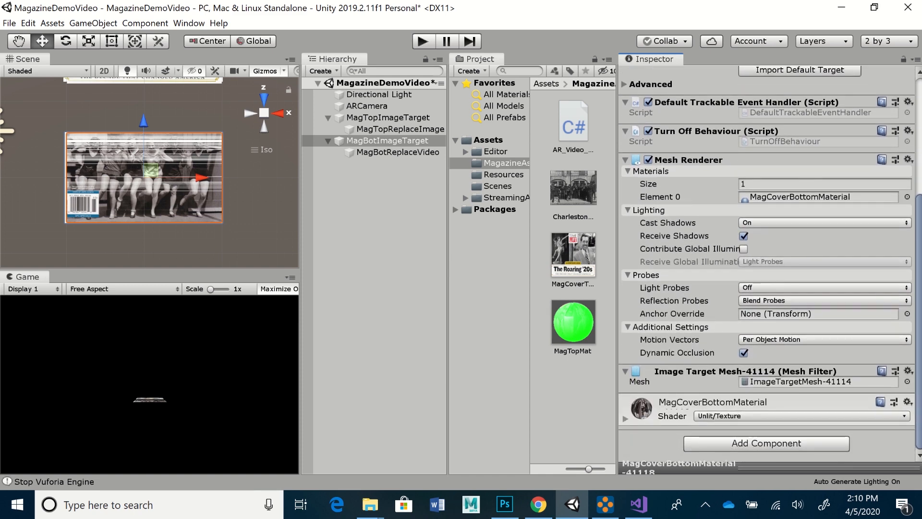
{"action": "left_click", "coordinate": [767, 443]}
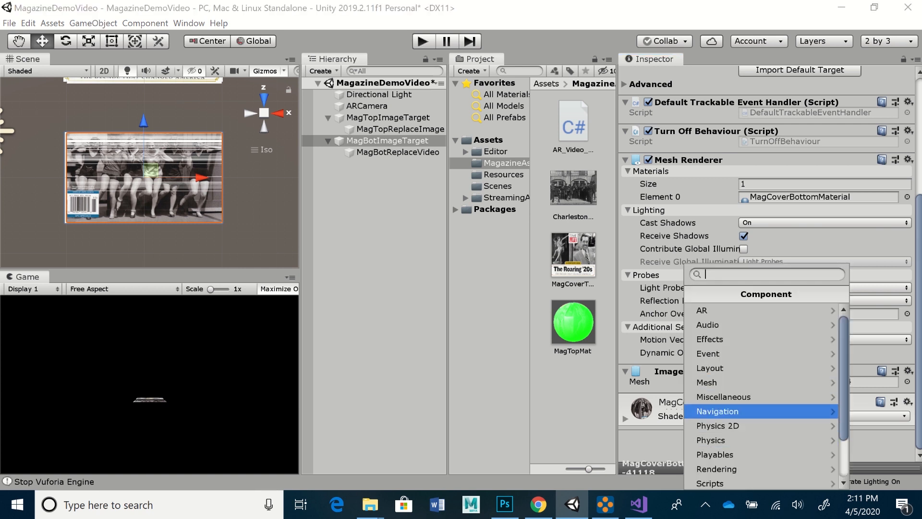
{"action": "scroll", "coordinate": [767, 414], "scroll_direction": "down", "scroll_amount": 3}
{"action": "left_click", "coordinate": [740, 425]}
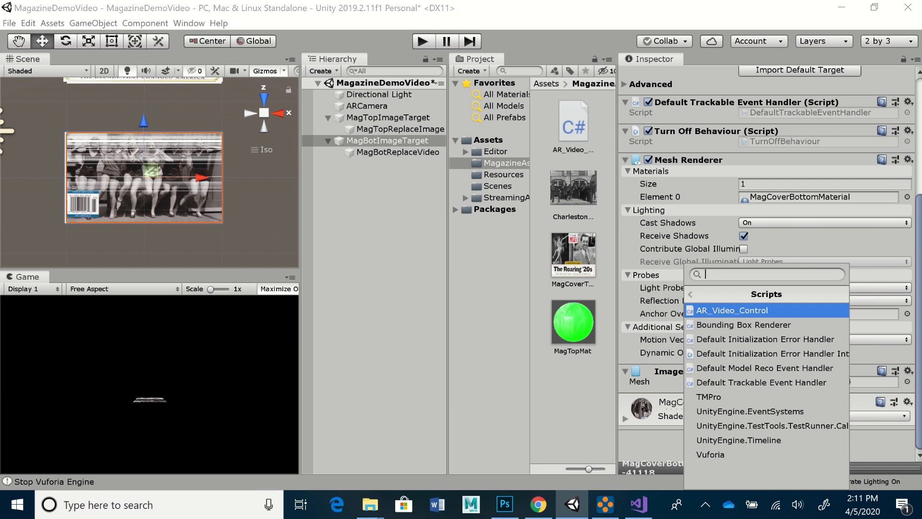
{"action": "left_click", "coordinate": [732, 311]}
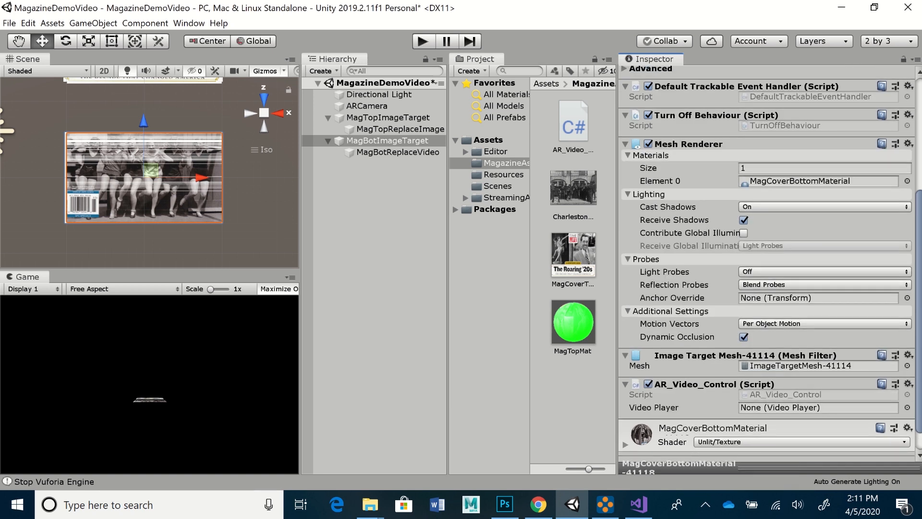
Step: Return to AR_Video_Control in Visual Studio and review how OnTrackableStateChanged uses the public videoPlayer variable
{"action": "scroll", "coordinate": [766, 264], "scroll_direction": "down", "scroll_amount": 2}
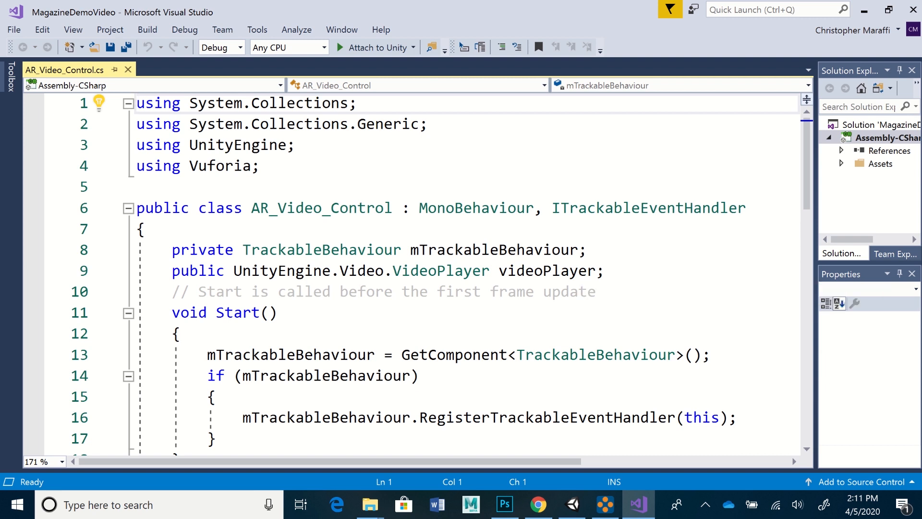
{"action": "left_click_drag", "start_coordinate": [807, 165], "coordinate": [807, 302]}
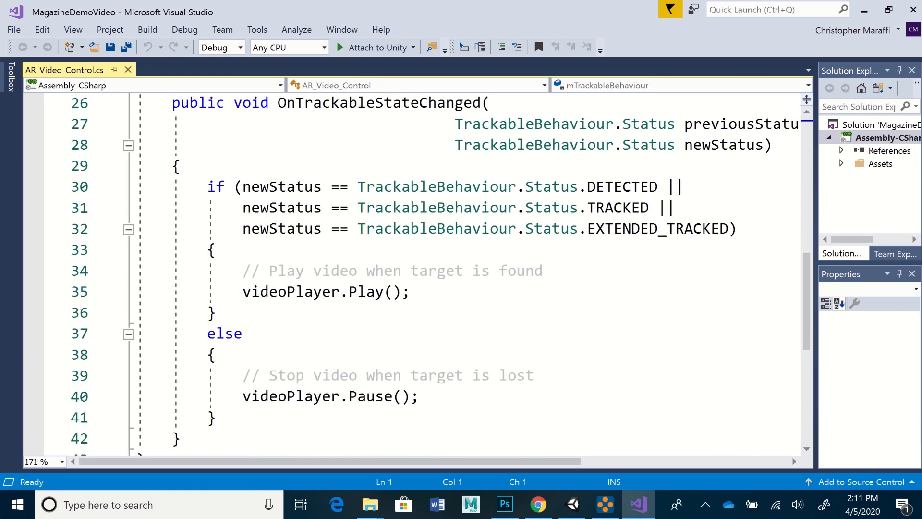
{"action": "left_click_drag", "start_coordinate": [807, 302], "coordinate": [807, 164]}
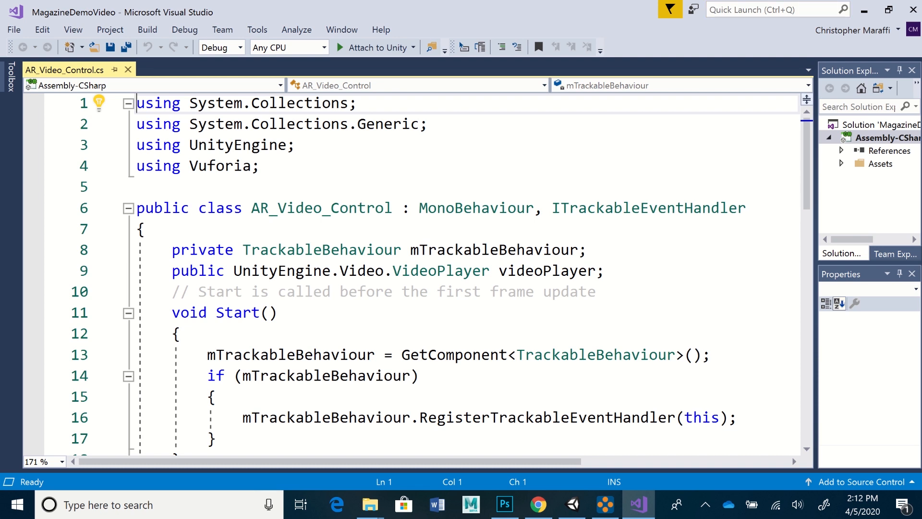
Step: Switch back to Unity and assign MagBotReplaceVideo as the Video Player of the AR_Video_Control script on MagBotImageTarget
{"action": "left_click", "coordinate": [572, 505]}
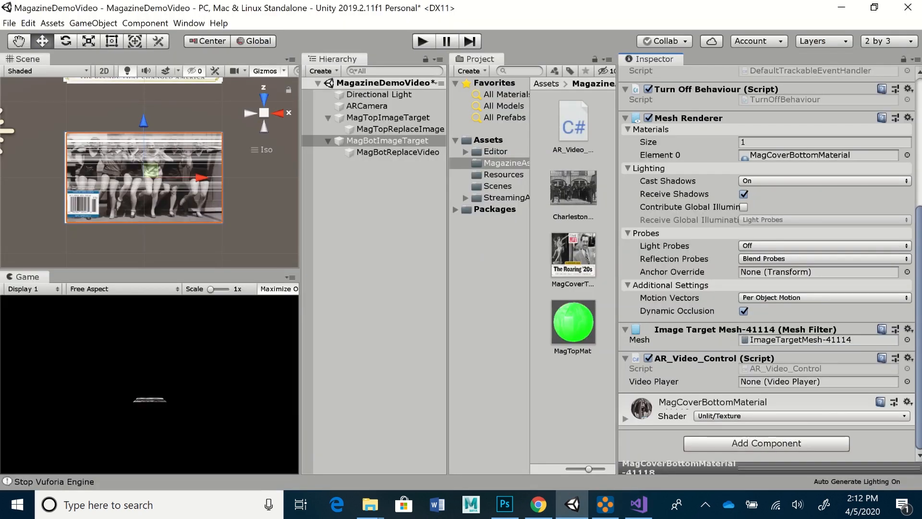
{"action": "left_click", "coordinate": [398, 152]}
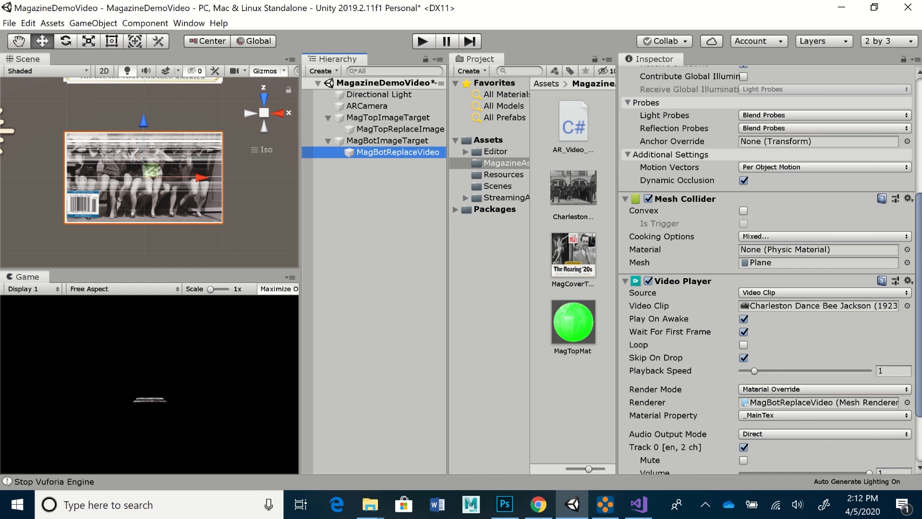
{"action": "left_click", "coordinate": [387, 141]}
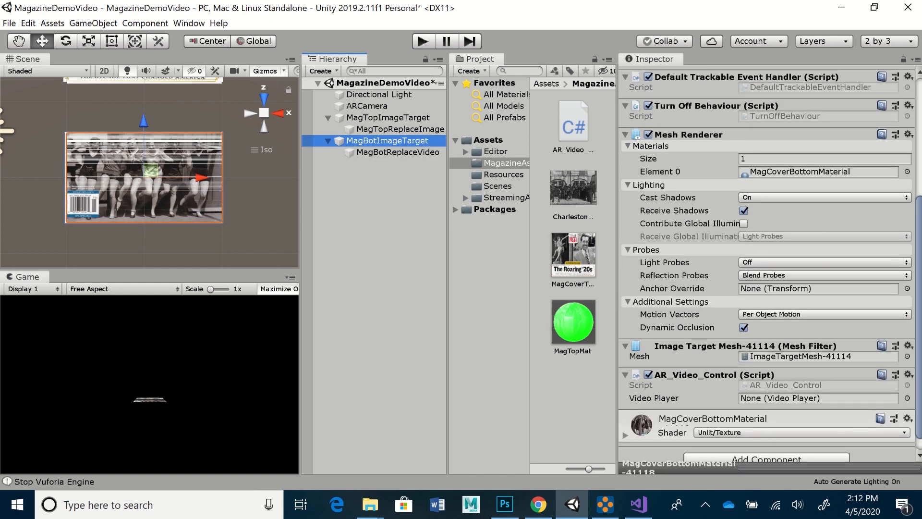
{"action": "scroll", "coordinate": [769, 265], "scroll_direction": "down", "scroll_amount": 2}
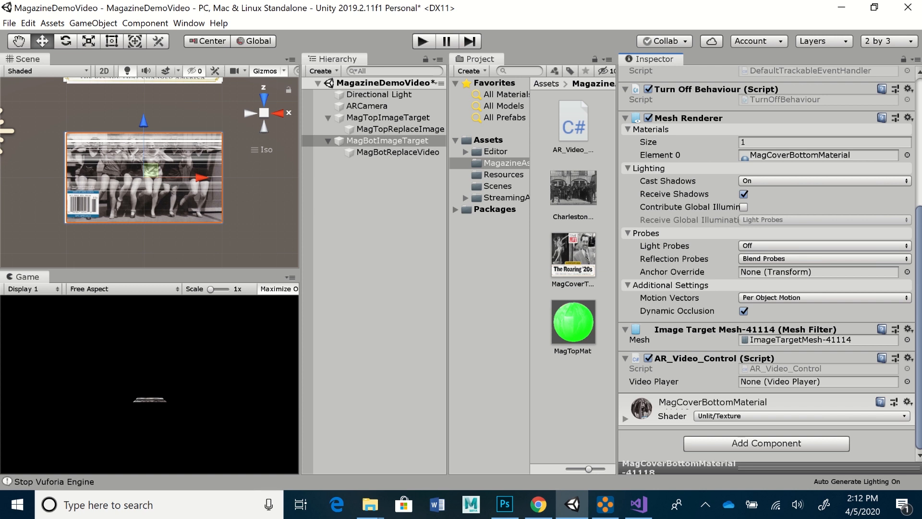
{"action": "left_click_drag", "start_coordinate": [398, 152], "coordinate": [818, 382]}
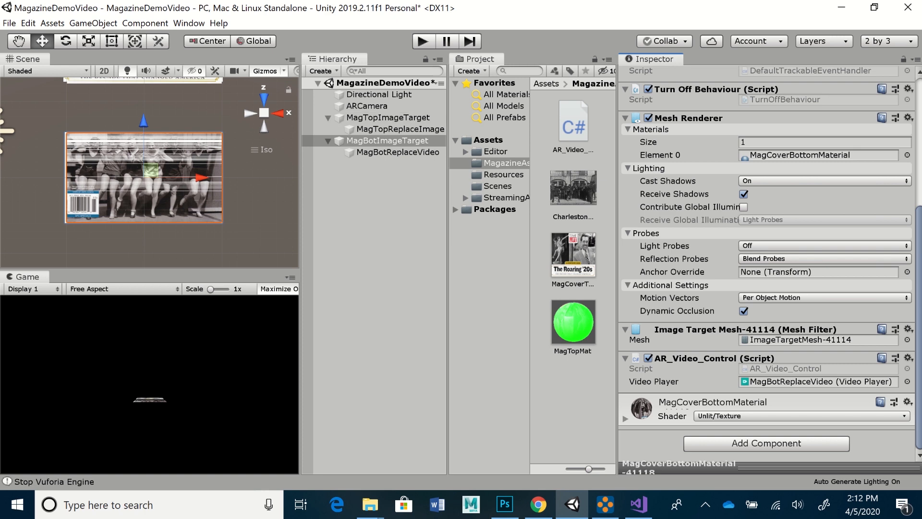
Step: Run the scene in Play mode to test the video's response to target tracking, and stop it
{"action": "key", "text": "ctrl+p"}
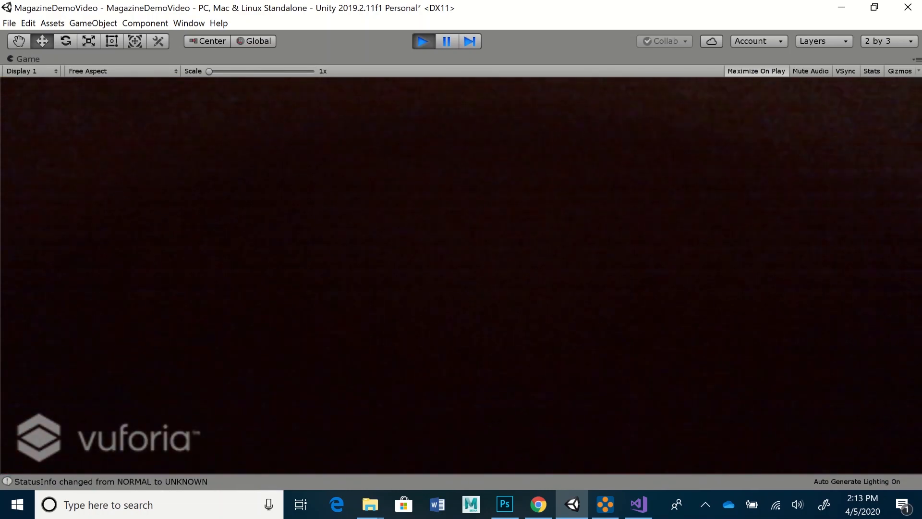
{"action": "key", "text": "ctrl+p"}
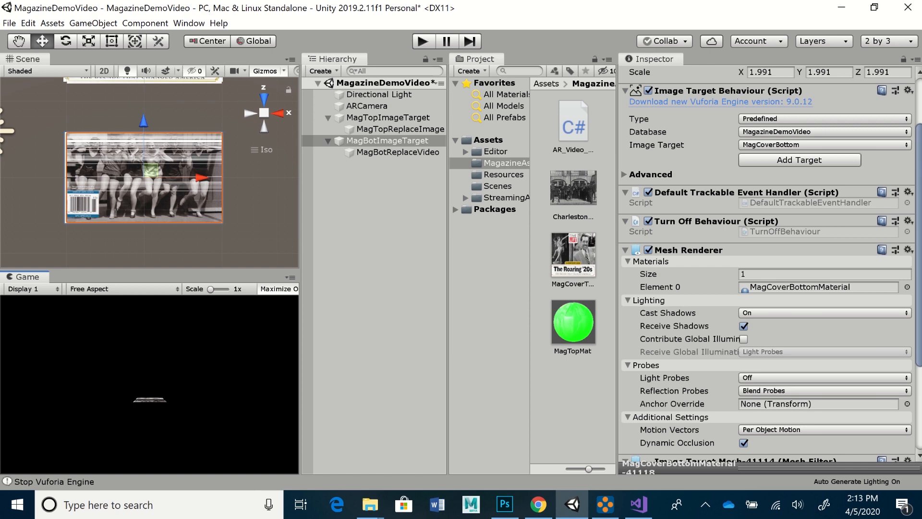
{"action": "scroll", "coordinate": [768, 264], "scroll_direction": "up", "scroll_amount": 3}
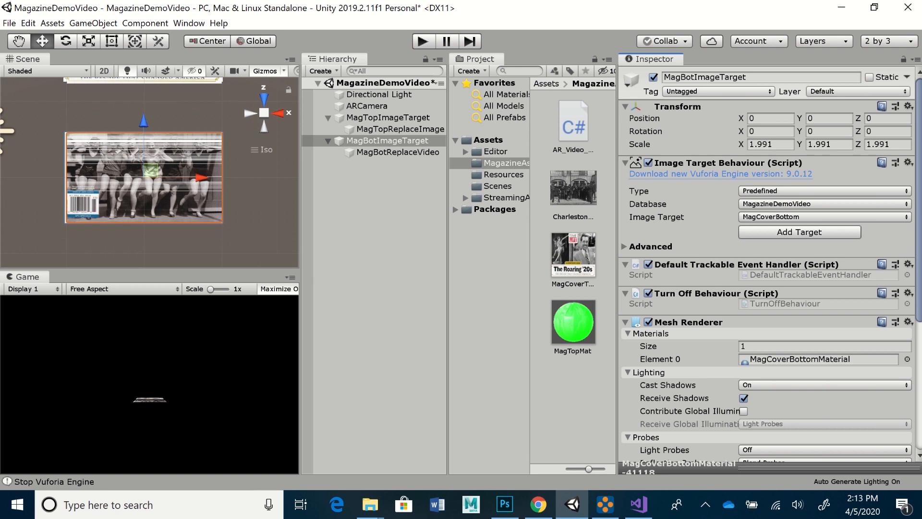
Step: Switch to File Explorer and copy the CharlestonDancerMagDemo 3D model from MagazineARdemo into the project's MagazineAssets folder
{"action": "mouse_move", "coordinate": [370, 504]}
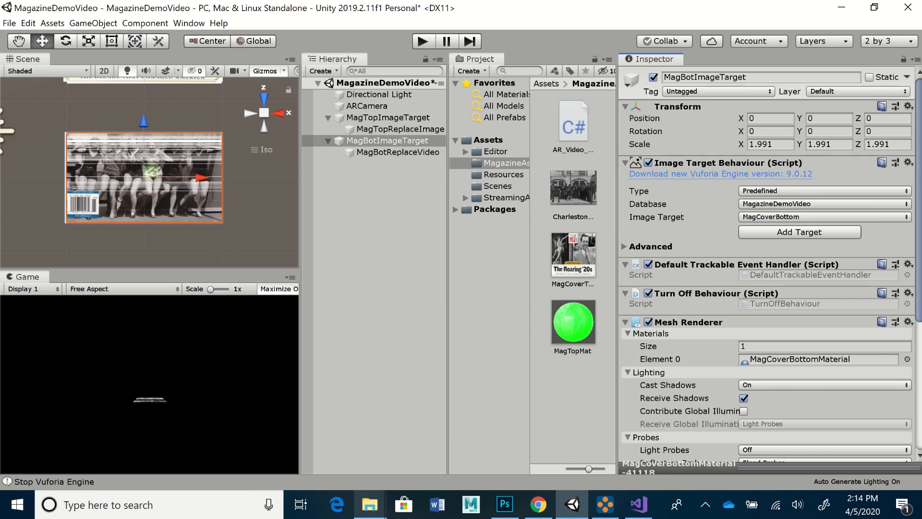
{"action": "left_click", "coordinate": [370, 447]}
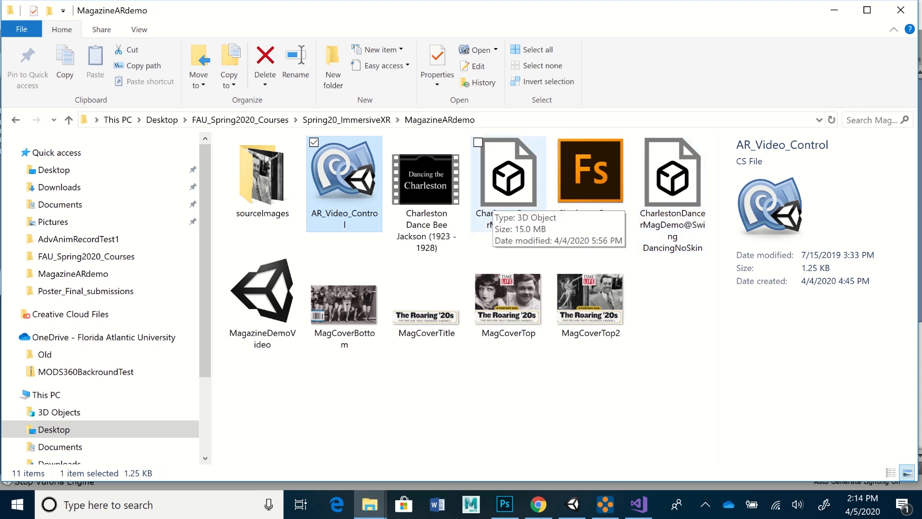
{"action": "right_click", "coordinate": [507, 188]}
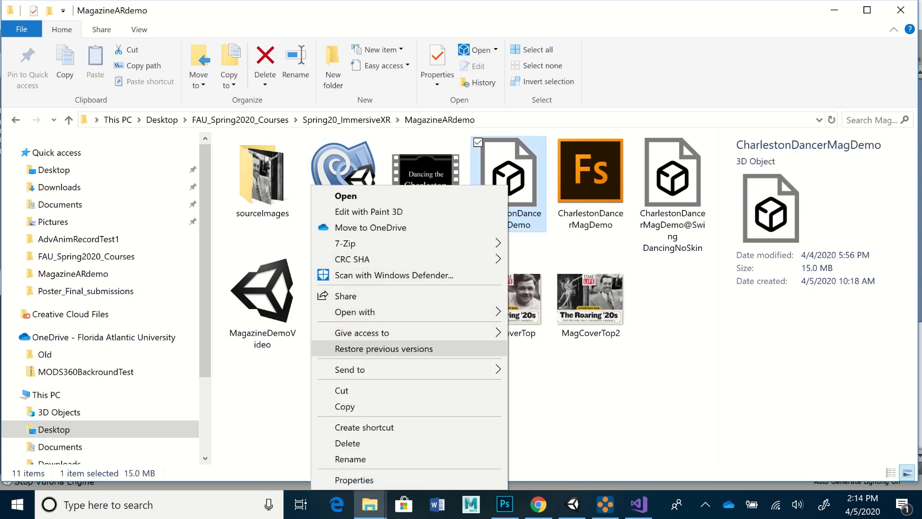
{"action": "left_click", "coordinate": [345, 407]}
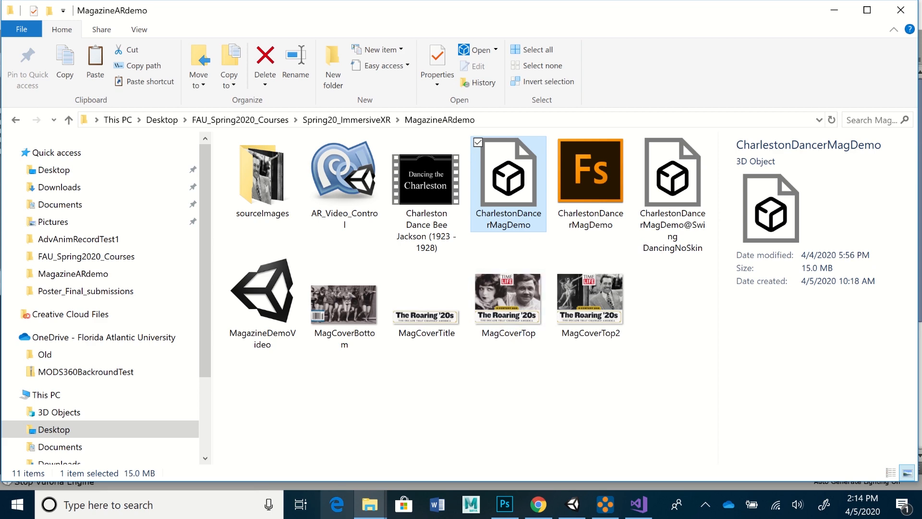
{"action": "mouse_move", "coordinate": [370, 504]}
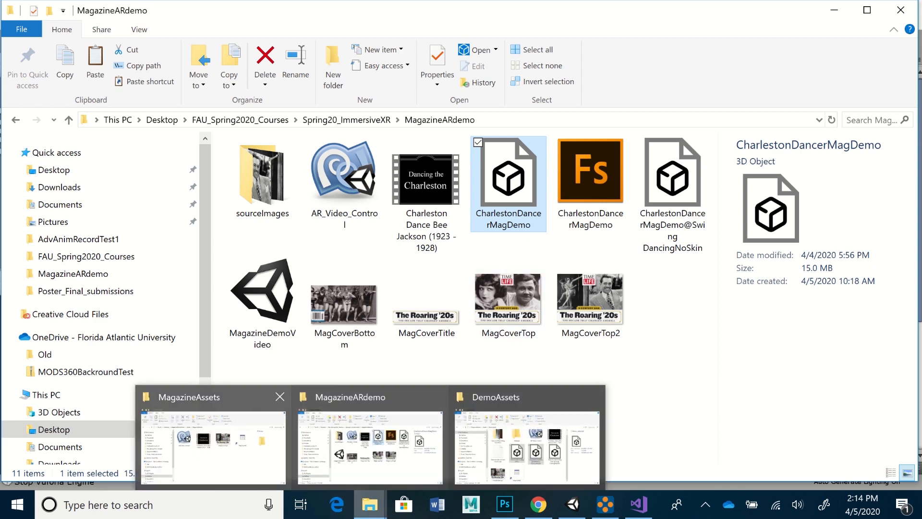
{"action": "left_click", "coordinate": [214, 445]}
{"action": "right_click", "coordinate": [327, 316]}
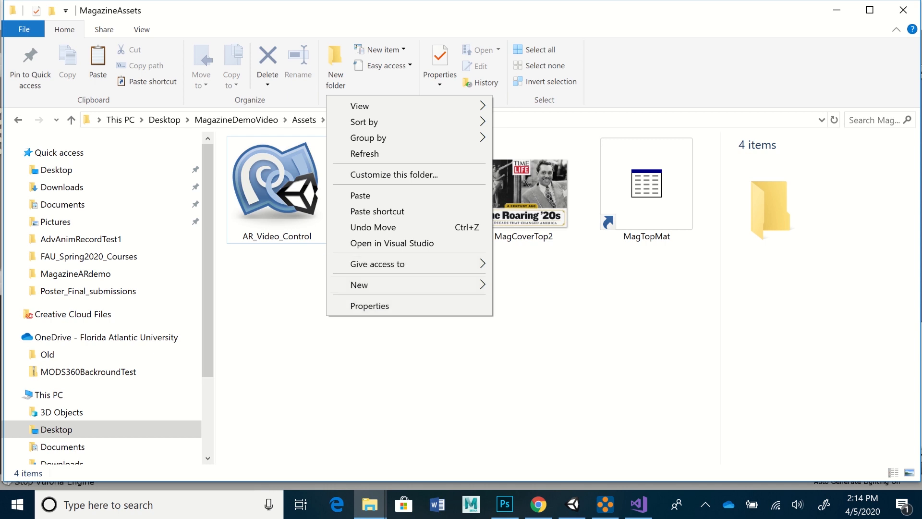
{"action": "left_click", "coordinate": [360, 195]}
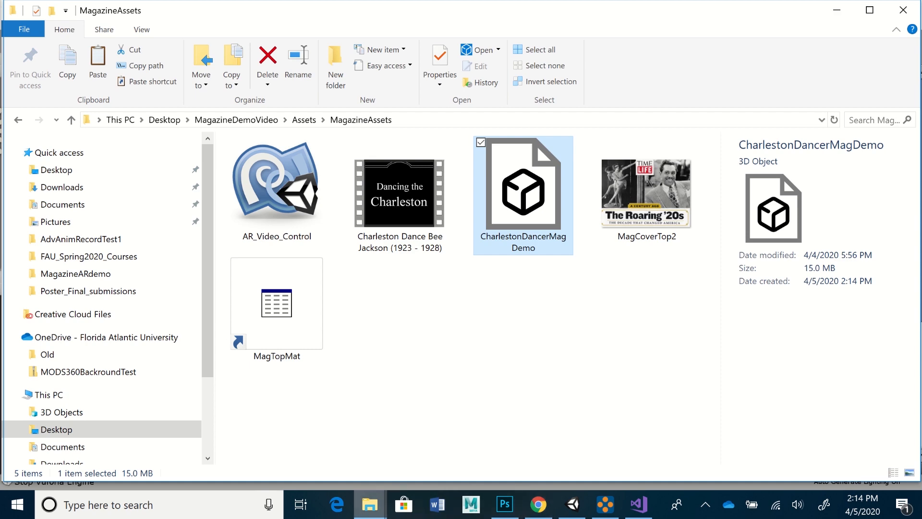
Step: Copy the CharlestonDancerMagDemo@Swing DancingNoSkin animation file from MagazineARdemo into the MagazineAssets folder
{"action": "mouse_move", "coordinate": [370, 505]}
{"action": "left_click", "coordinate": [370, 438]}
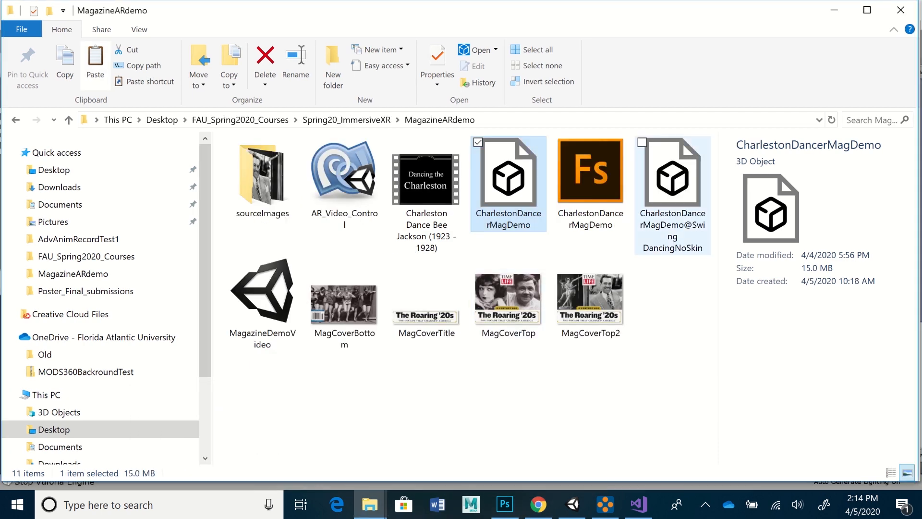
{"action": "right_click", "coordinate": [674, 186]}
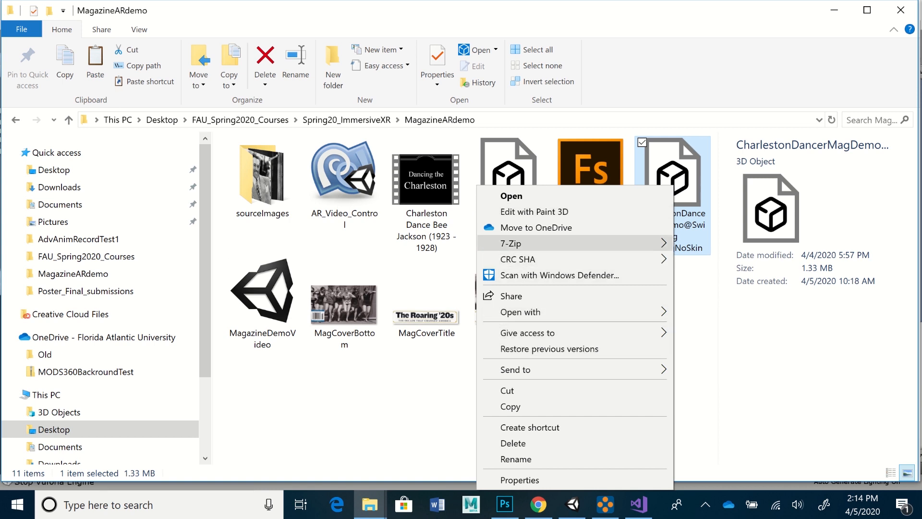
{"action": "left_click", "coordinate": [510, 407]}
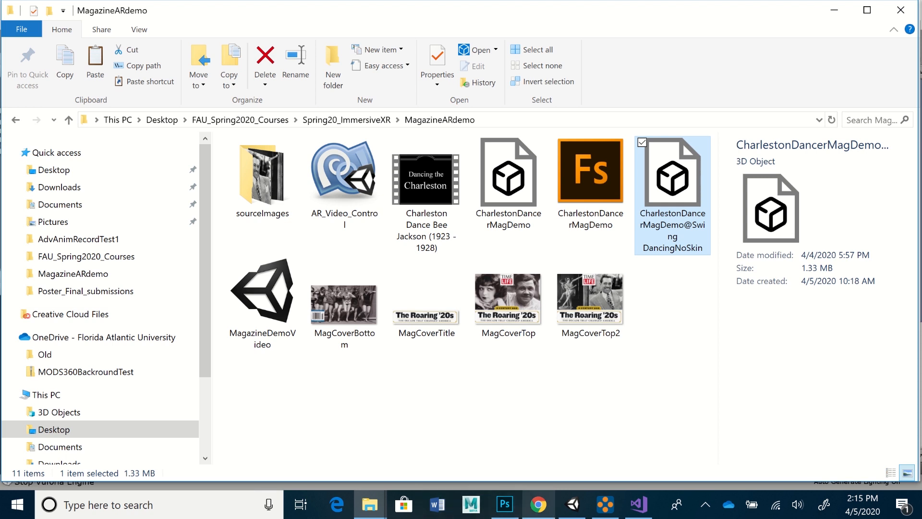
{"action": "mouse_move", "coordinate": [370, 505]}
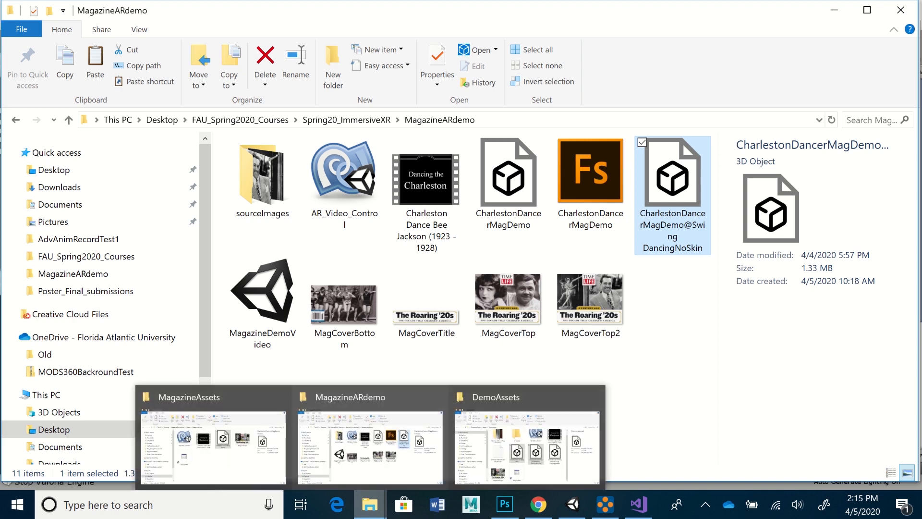
{"action": "left_click", "coordinate": [207, 439]}
{"action": "right_click", "coordinate": [351, 315]}
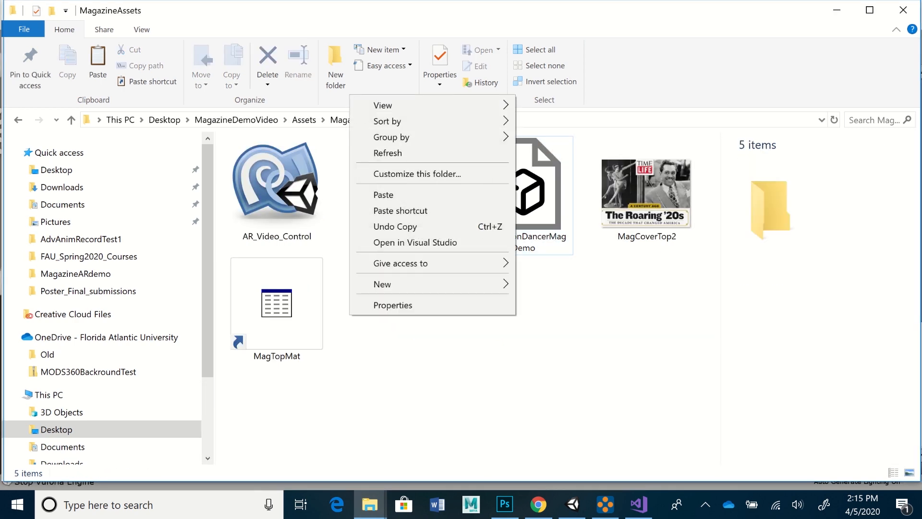
{"action": "left_click", "coordinate": [383, 194]}
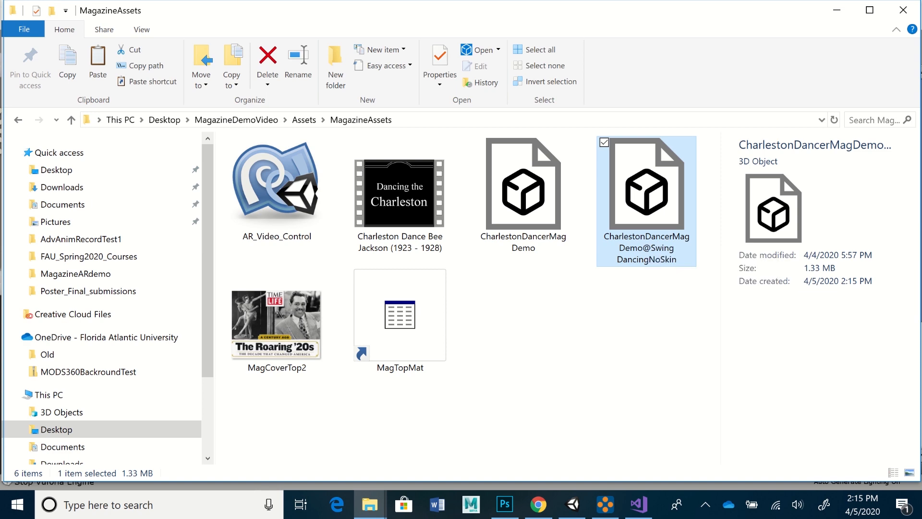
Step: In Unity, apply external legacy materials named By Base Texture Name with Local Materials Folder search to CharlestonDancerMagDemo, fixing its normal maps
{"action": "left_click", "coordinate": [572, 504]}
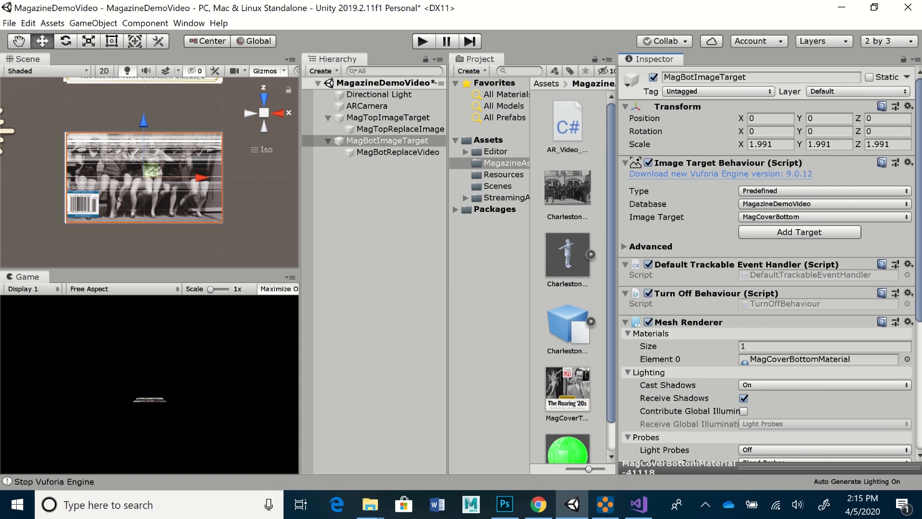
{"action": "left_click", "coordinate": [568, 256]}
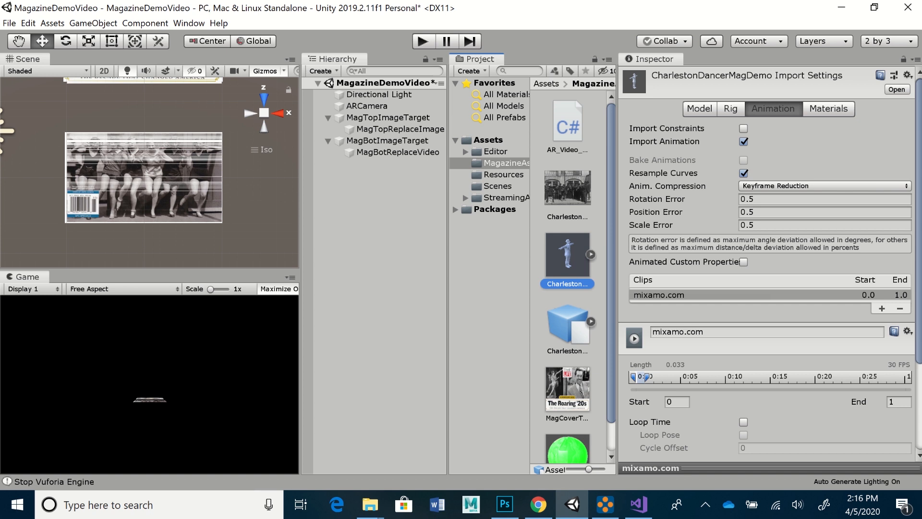
{"action": "left_click", "coordinate": [829, 109]}
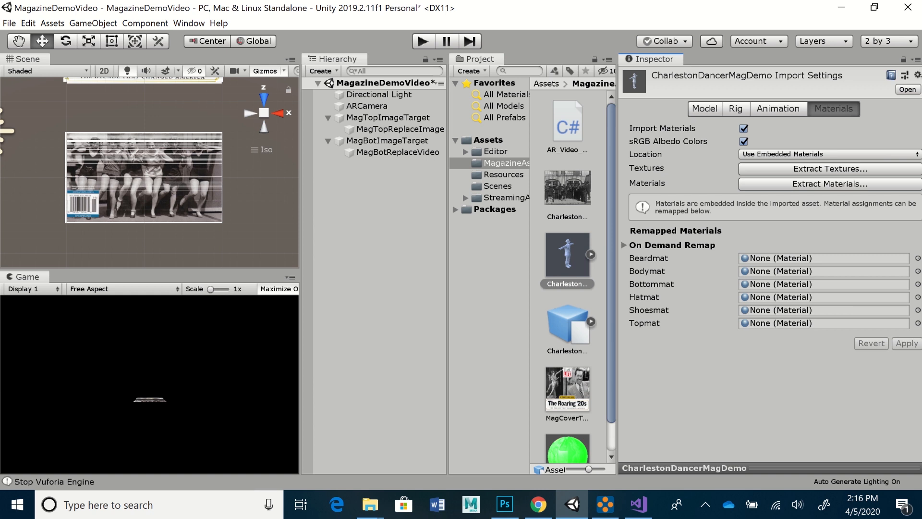
{"action": "left_click", "coordinate": [829, 154]}
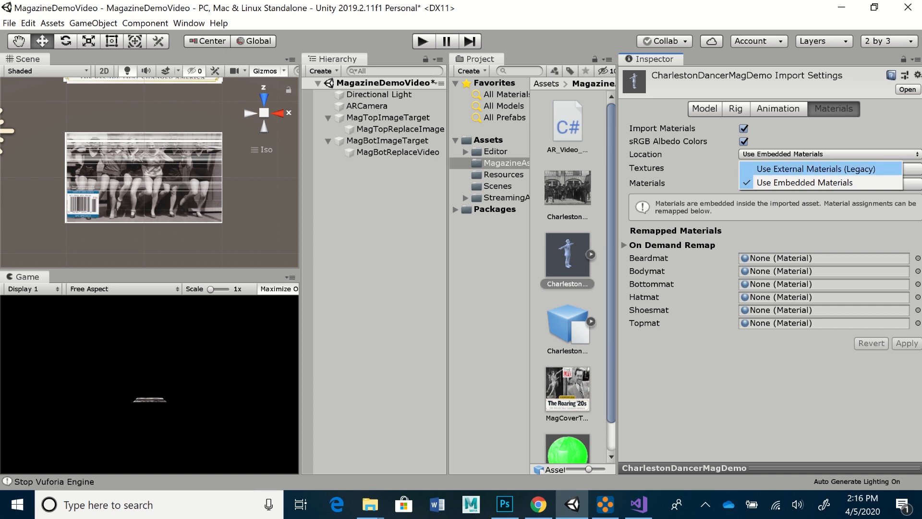
{"action": "left_click", "coordinate": [815, 169]}
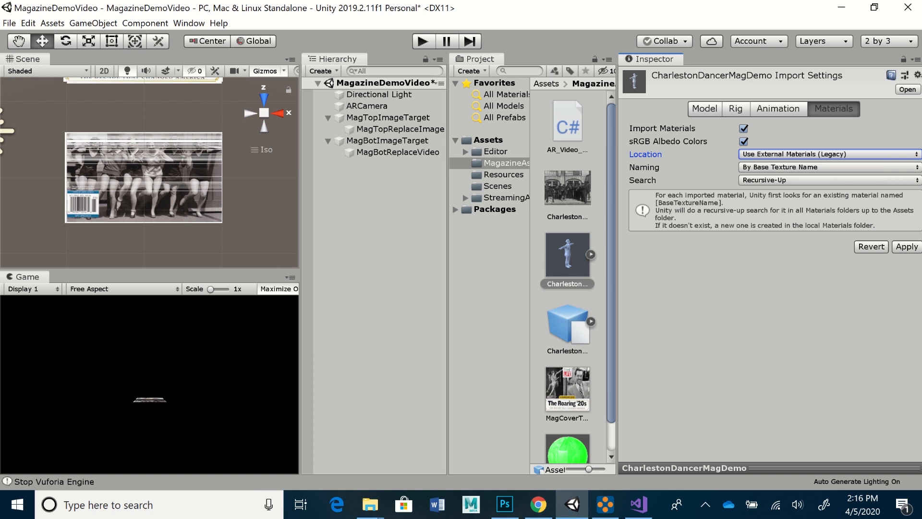
{"action": "left_click", "coordinate": [830, 167]}
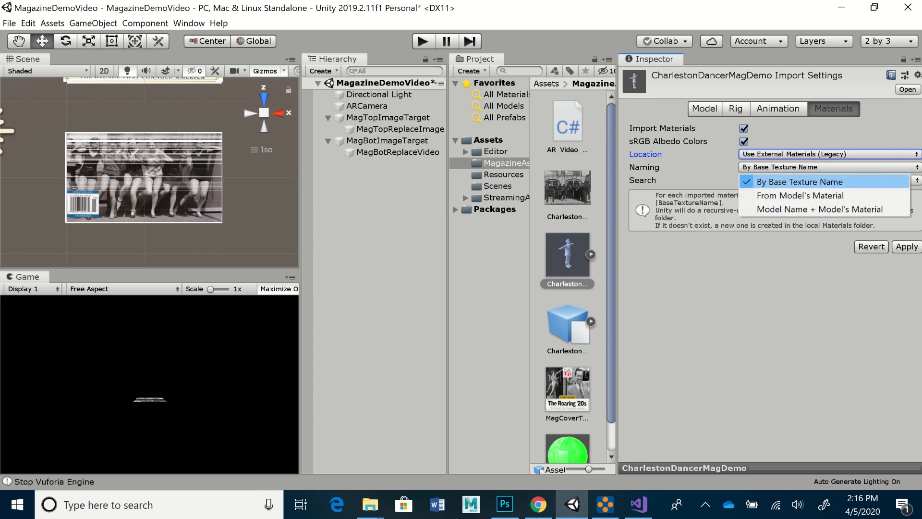
{"action": "left_click", "coordinate": [800, 182]}
{"action": "left_click", "coordinate": [830, 180]}
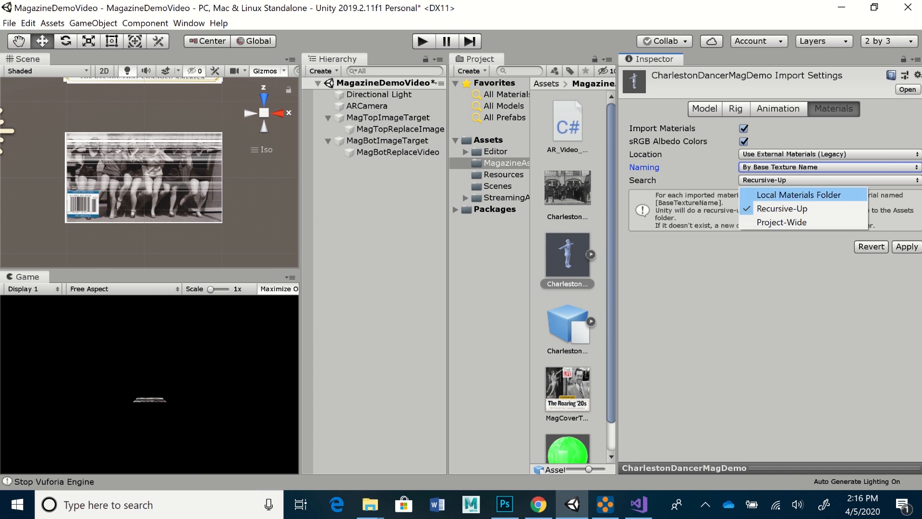
{"action": "left_click", "coordinate": [798, 195]}
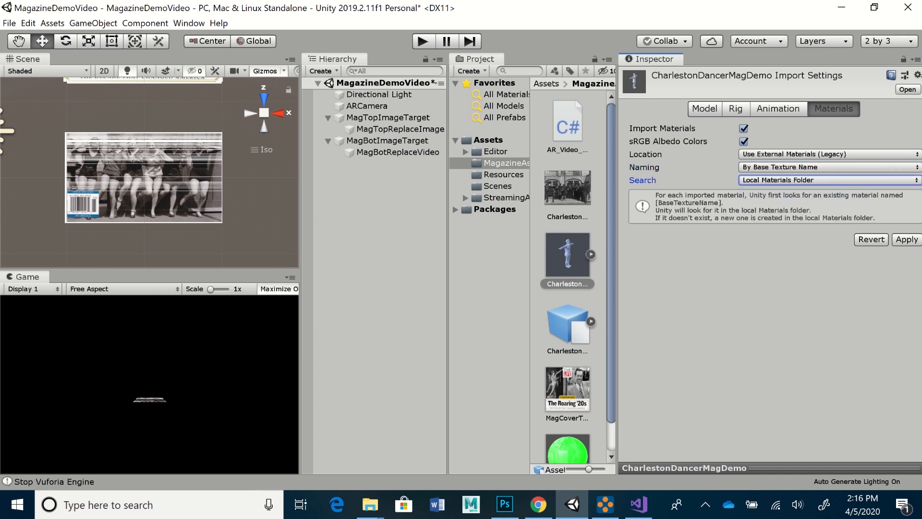
{"action": "left_click", "coordinate": [907, 239]}
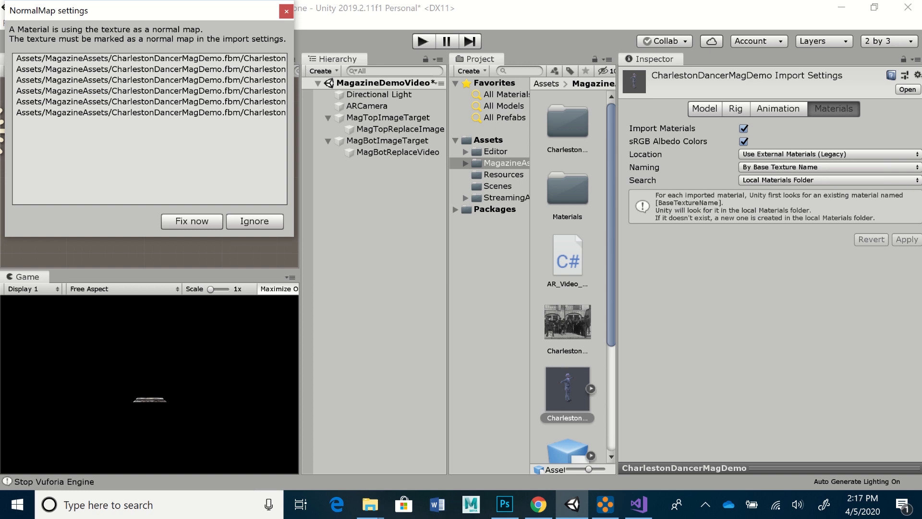
{"action": "left_click", "coordinate": [191, 221]}
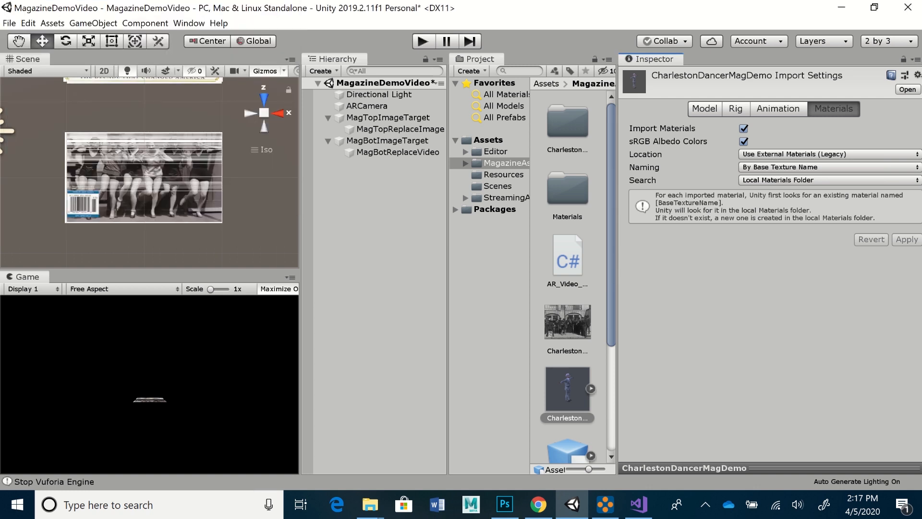
Step: Set the import scale factor of the CharlestonDancerMagDemo model to 0.5 and apply it
{"action": "left_click", "coordinate": [567, 390]}
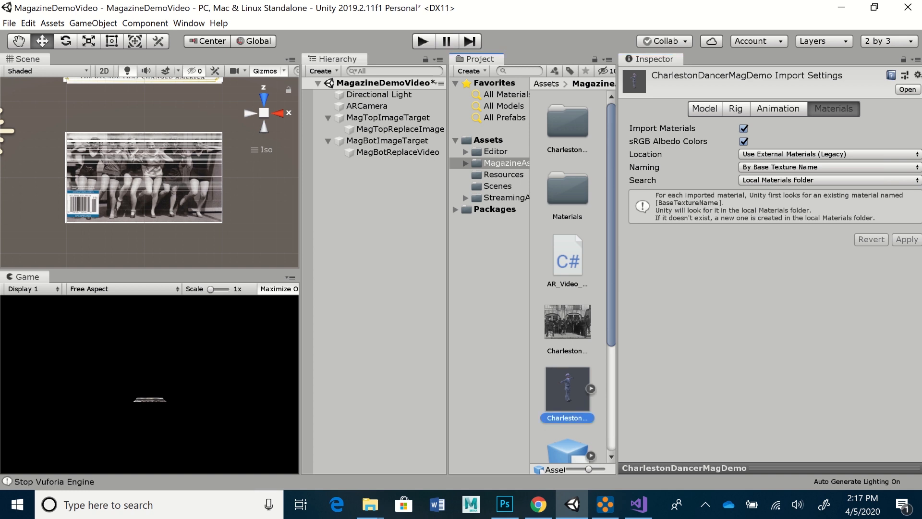
{"action": "scroll", "coordinate": [568, 277], "scroll_direction": "down", "scroll_amount": 5}
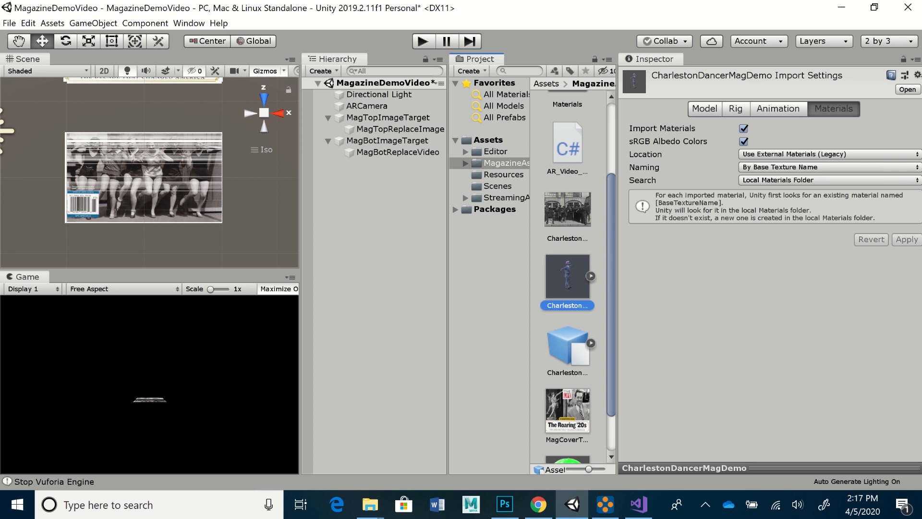
{"action": "left_click", "coordinate": [704, 109]}
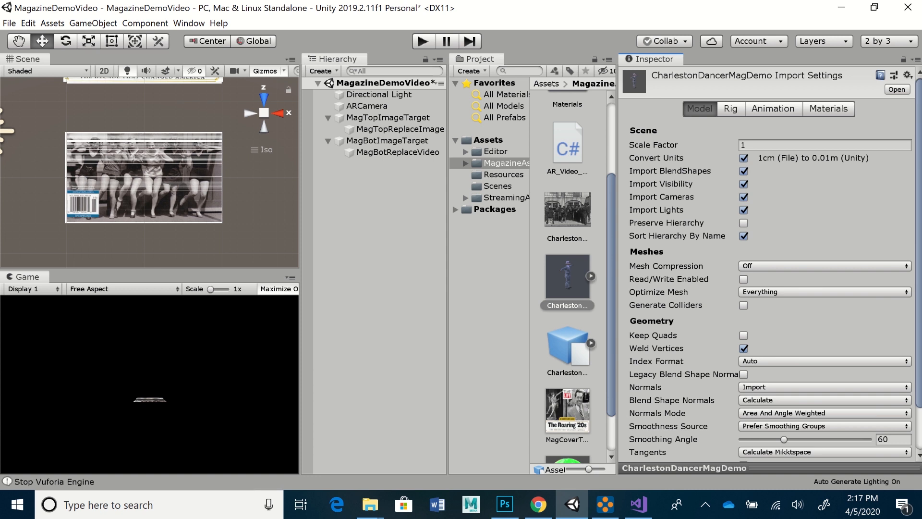
{"action": "left_click", "coordinate": [824, 146]}
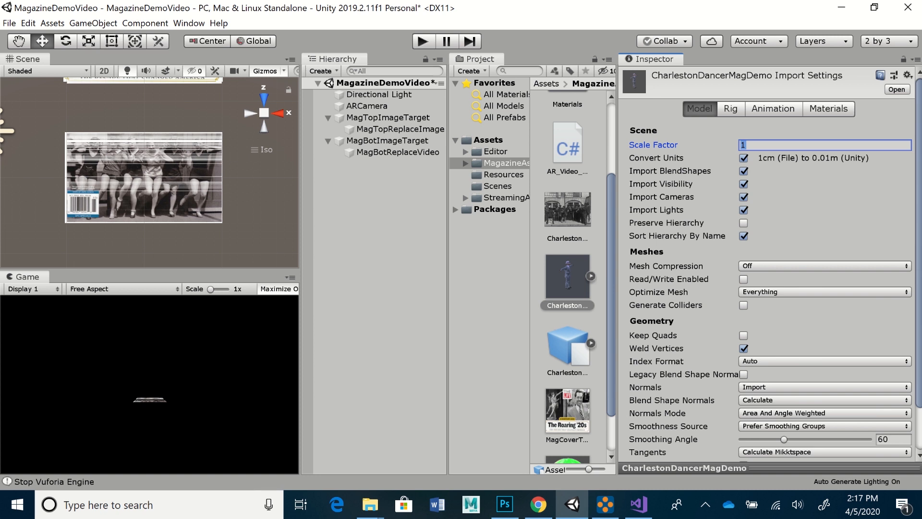
{"action": "type", "text": ",5"}
{"action": "key", "text": "Return"}
{"action": "scroll", "coordinate": [769, 264], "scroll_direction": "down", "scroll_amount": 3}
{"action": "left_click", "coordinate": [897, 449]}
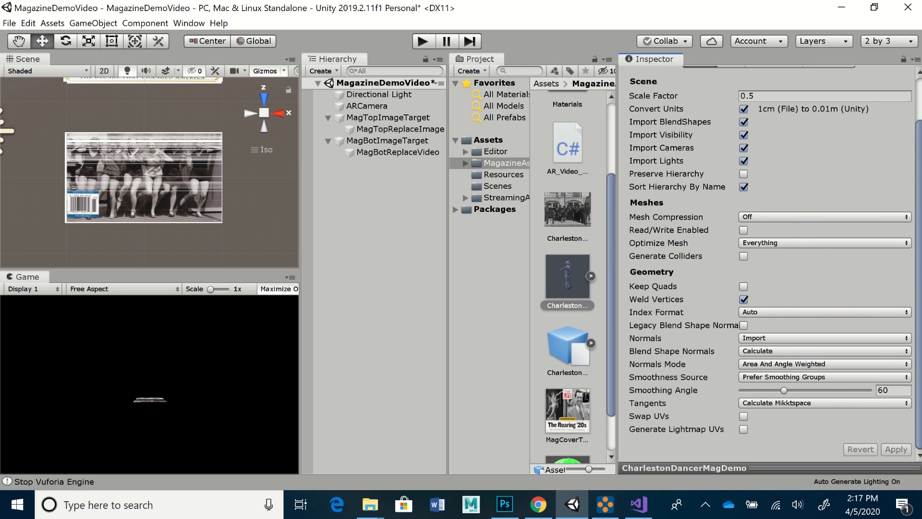
{"action": "scroll", "coordinate": [769, 264], "scroll_direction": "up", "scroll_amount": 3}
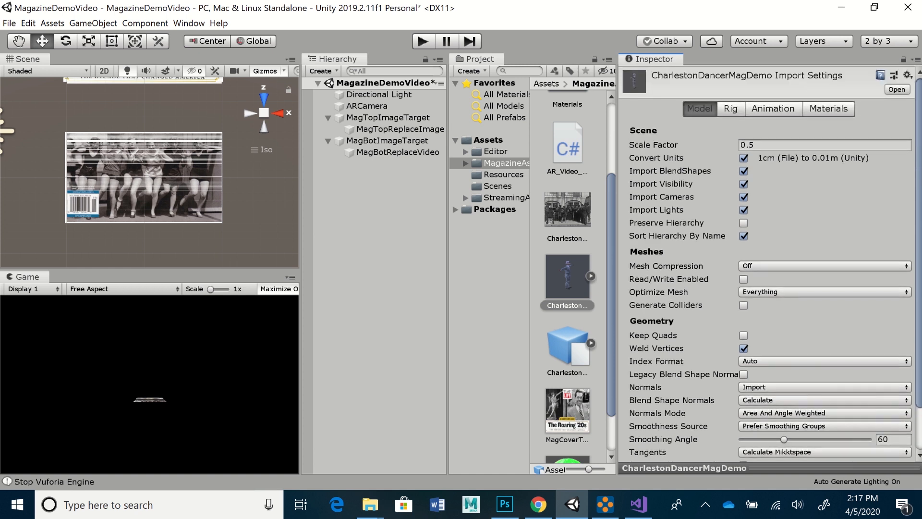
Step: Change the model's rig to the Humanoid animation type with its avatar created from this model, and apply the settings
{"action": "left_click", "coordinate": [731, 108]}
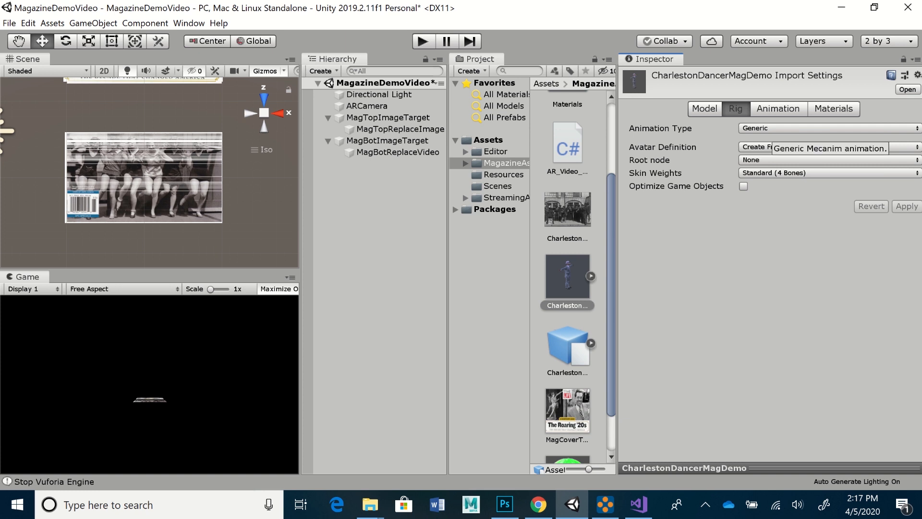
{"action": "left_click", "coordinate": [774, 128]}
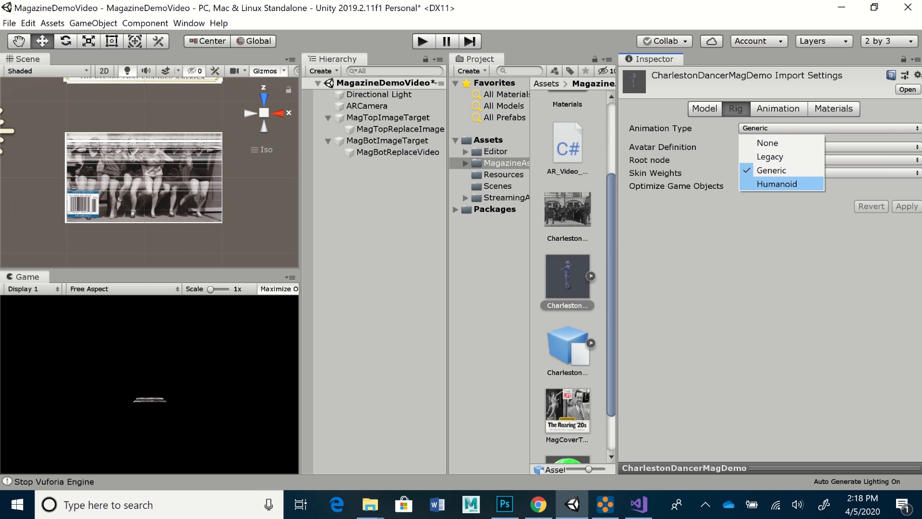
{"action": "left_click", "coordinate": [777, 184]}
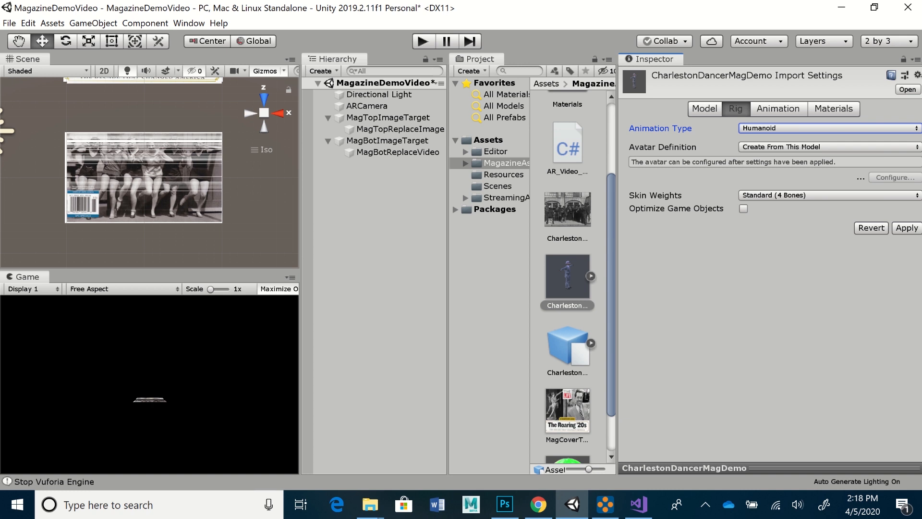
{"action": "left_click", "coordinate": [830, 147]}
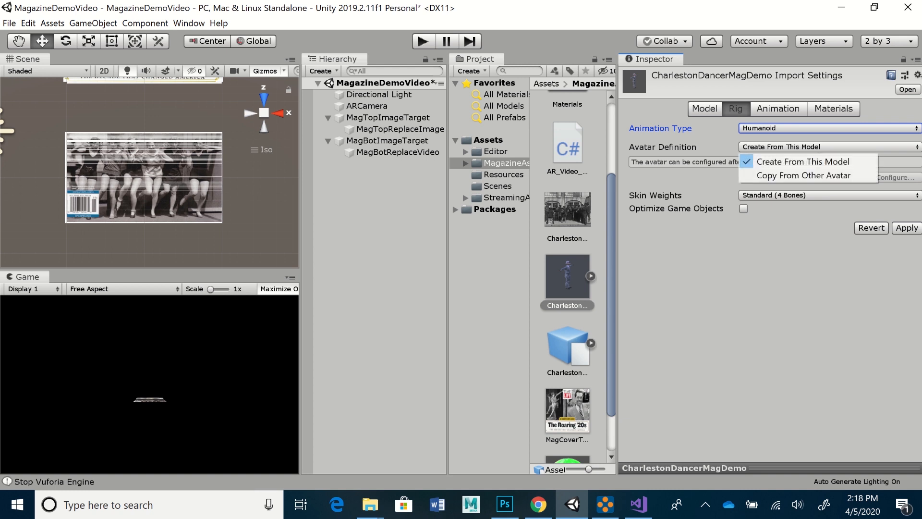
{"action": "left_click", "coordinate": [830, 147]}
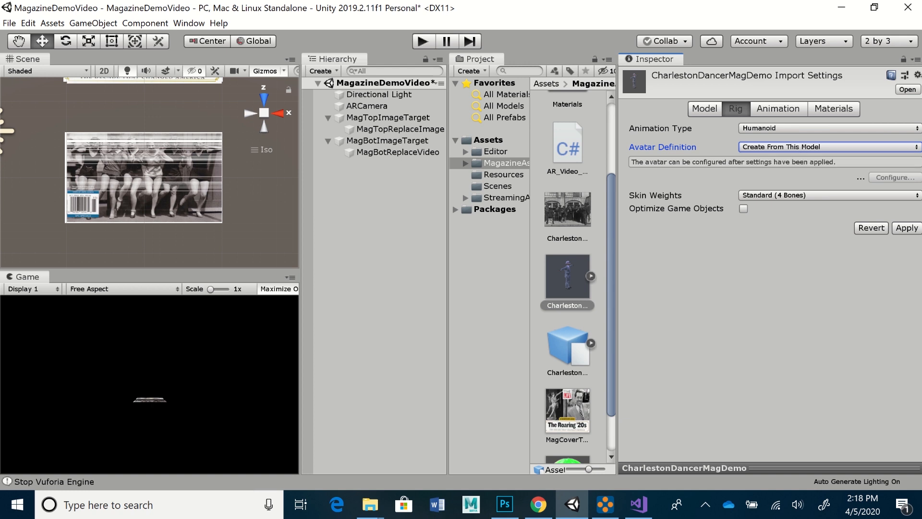
{"action": "left_click", "coordinate": [907, 228]}
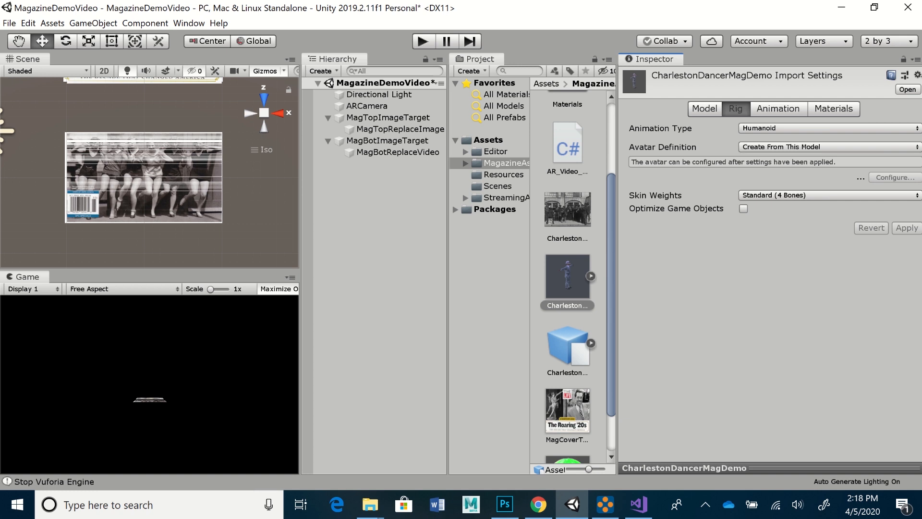
Step: Examine the sub-assets inside the CharlestonDancerMagDemo model, including its avatar, and review its animation import settings
{"action": "left_click", "coordinate": [591, 277]}
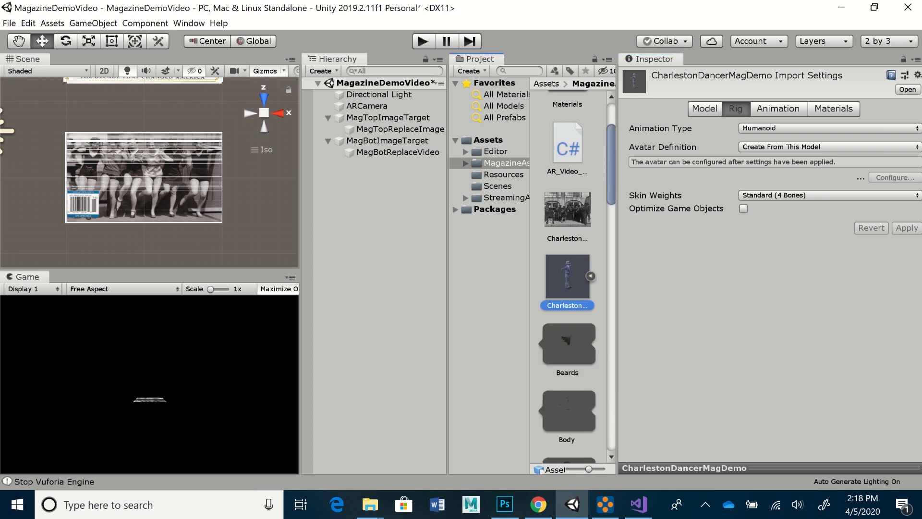
{"action": "scroll", "coordinate": [569, 277], "scroll_direction": "down", "scroll_amount": 4}
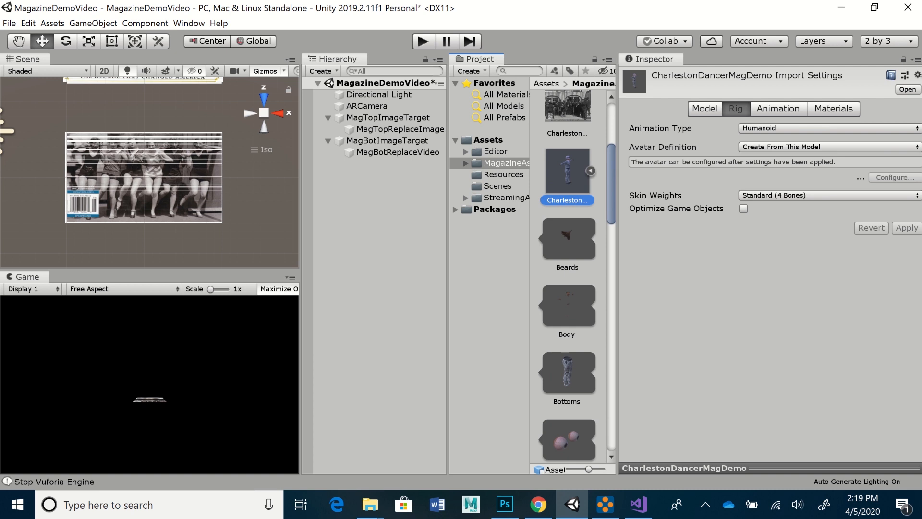
{"action": "scroll", "coordinate": [570, 276], "scroll_direction": "down", "scroll_amount": 1}
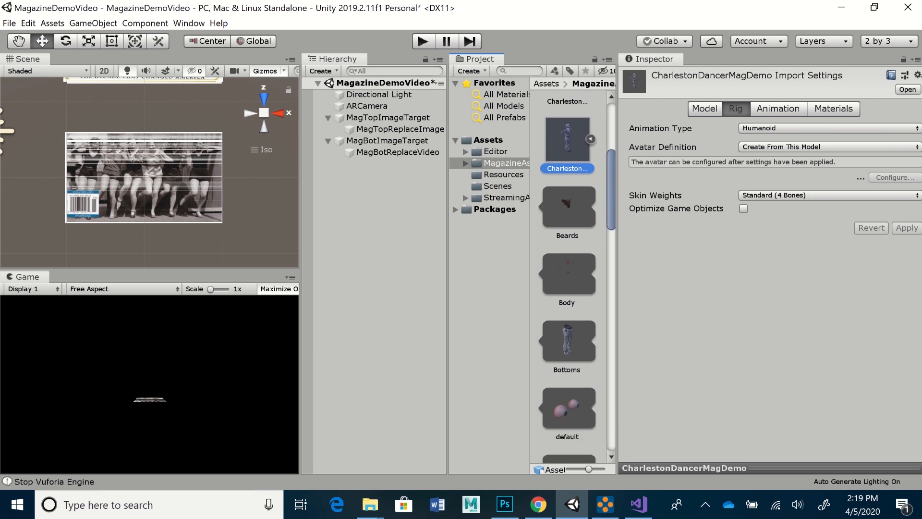
{"action": "scroll", "coordinate": [569, 277], "scroll_direction": "down", "scroll_amount": 14}
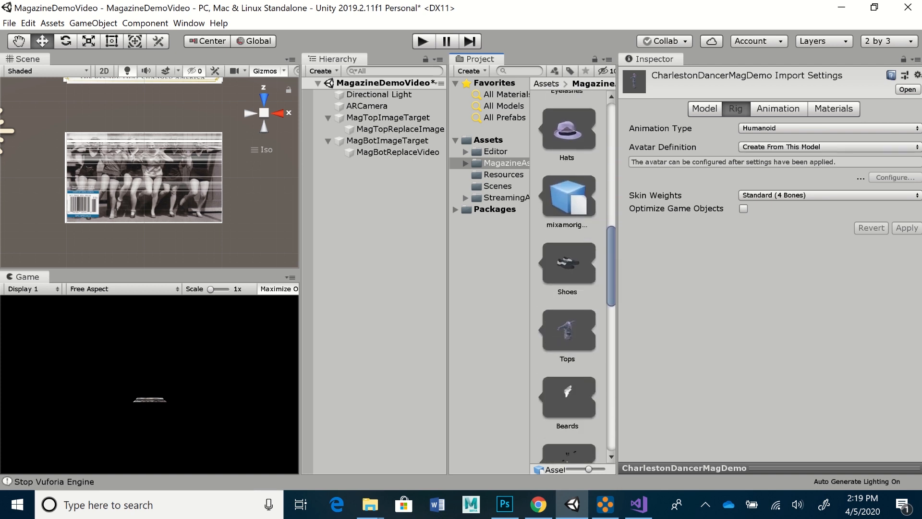
{"action": "scroll", "coordinate": [569, 276], "scroll_direction": "down", "scroll_amount": 10}
{"action": "scroll", "coordinate": [570, 277], "scroll_direction": "down", "scroll_amount": 5}
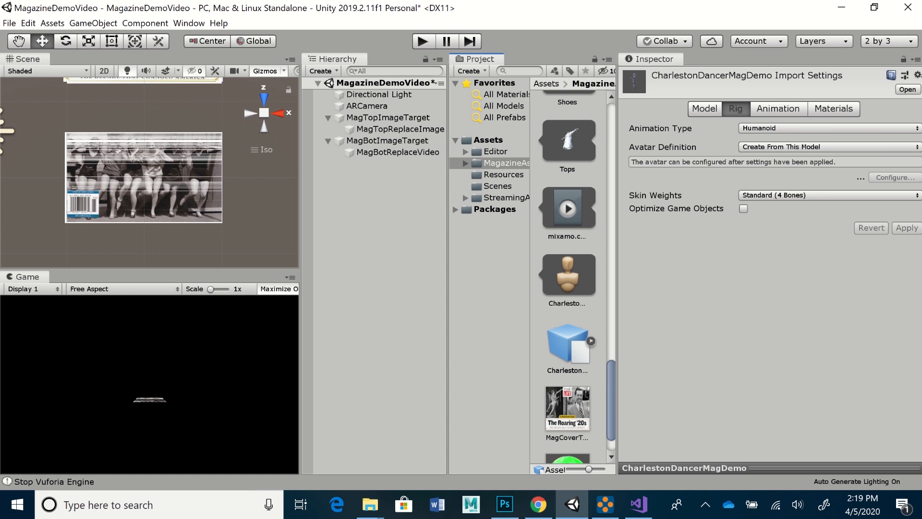
{"action": "scroll", "coordinate": [568, 276], "scroll_direction": "up", "scroll_amount": 20}
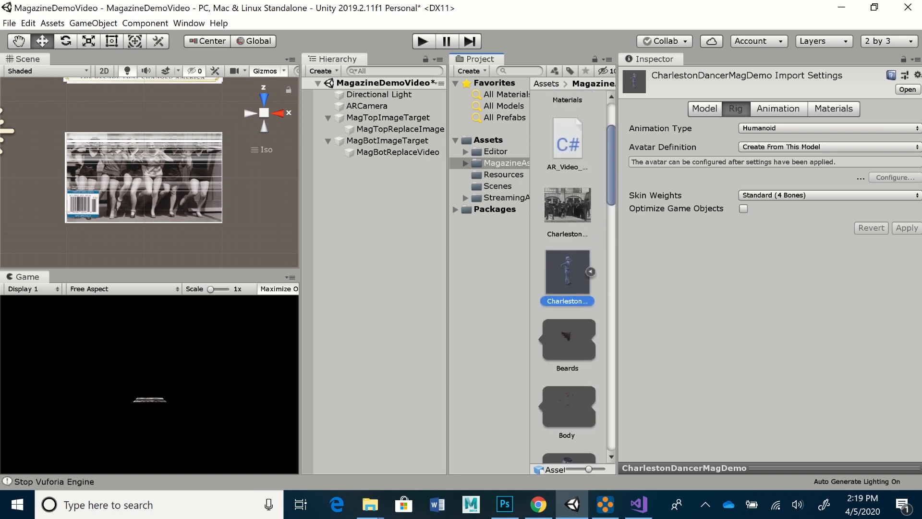
{"action": "scroll", "coordinate": [567, 277], "scroll_direction": "up", "scroll_amount": 5}
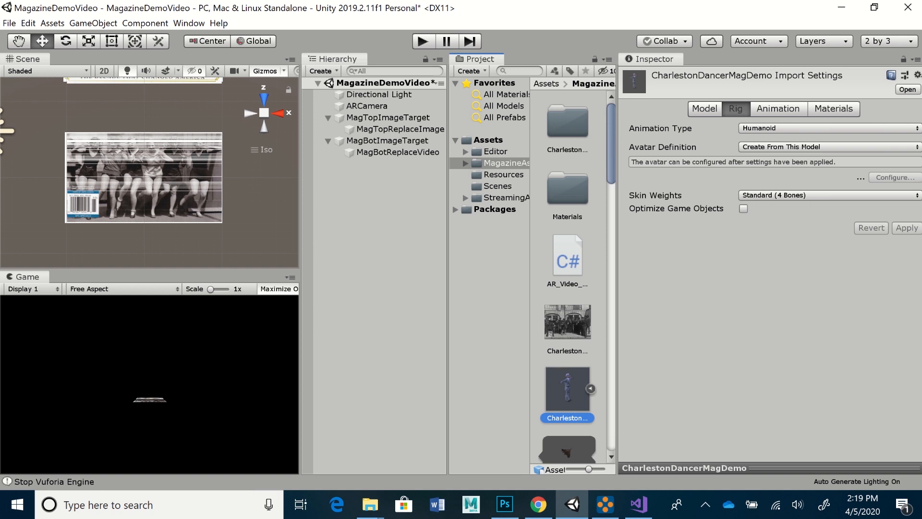
{"action": "left_click", "coordinate": [779, 108]}
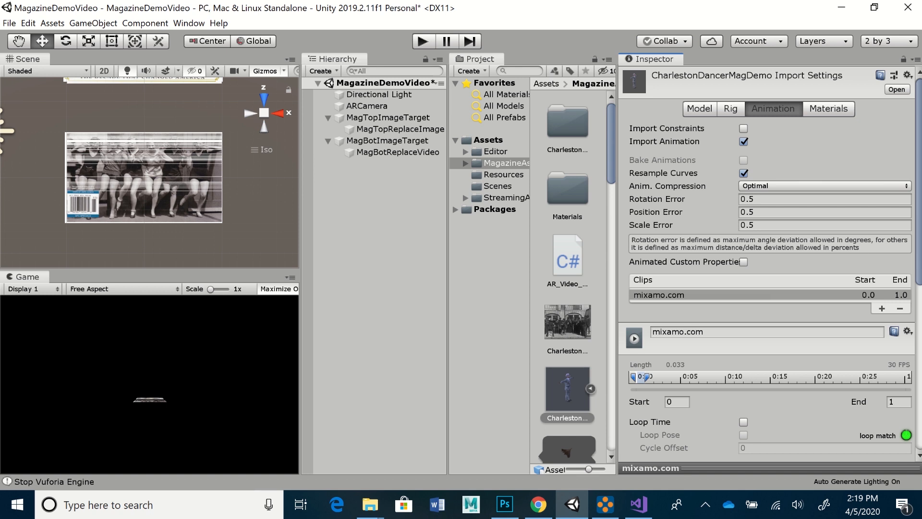
{"action": "left_click", "coordinate": [731, 108]}
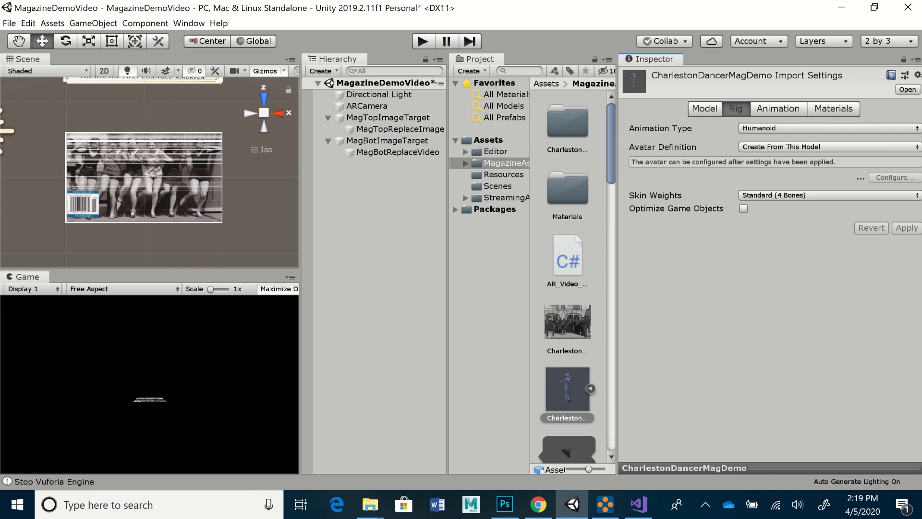
Step: Place CharlestonDancerMagDemo in the scene and move it along Z to about 1.431, onto the top magazine image
{"action": "left_click_drag", "start_coordinate": [568, 390], "coordinate": [145, 129]}
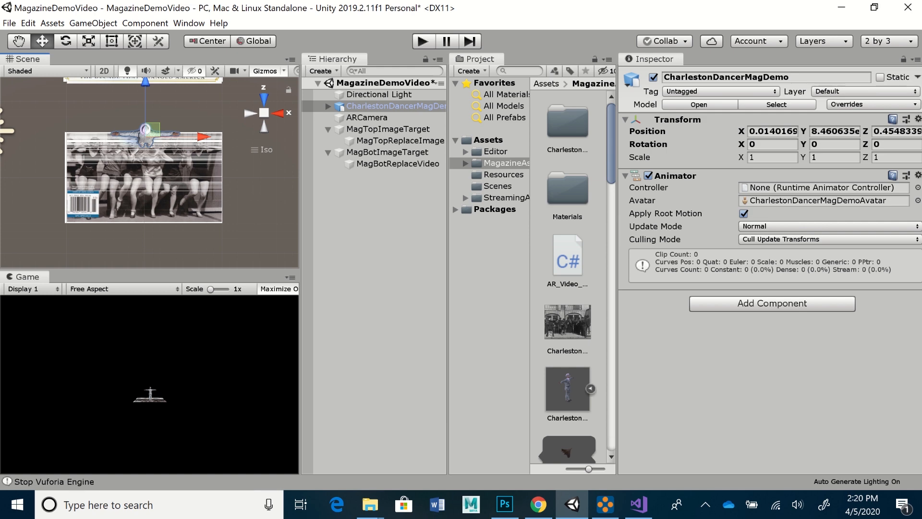
{"action": "middle_click_drag", "start_coordinate": [149, 139], "coordinate": [146, 242]}
{"action": "left_click_drag", "start_coordinate": [142, 184], "coordinate": [142, 108]}
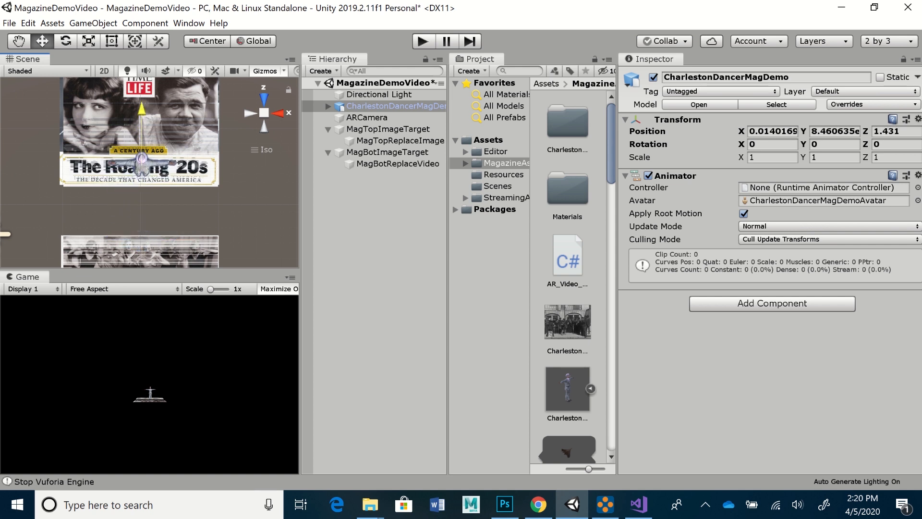
Step: Set the dancer's Y rotation to 180 so it faces the front of the magazine cover
{"action": "left_click_drag", "start_coordinate": [146, 231], "coordinate": [146, 94], "text": "alt"}
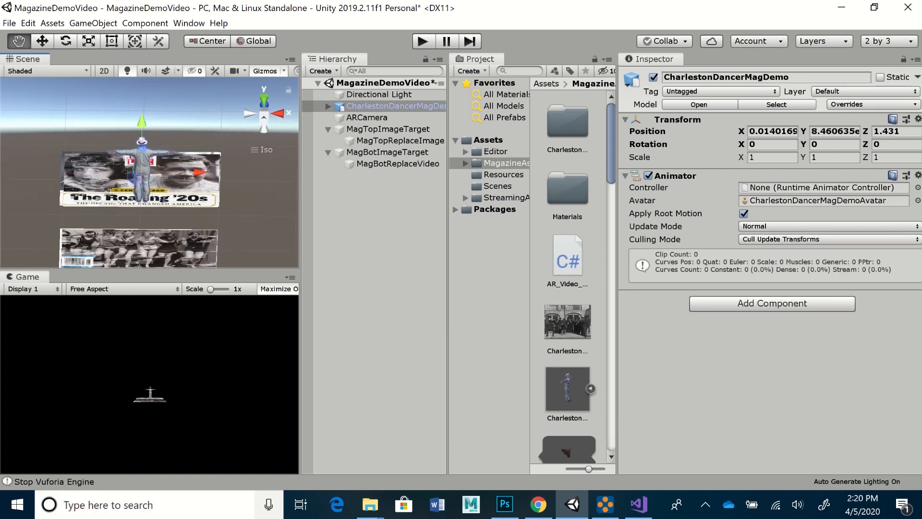
{"action": "key", "text": "w"}
{"action": "middle_click_drag", "start_coordinate": [196, 172], "coordinate": [201, 221]}
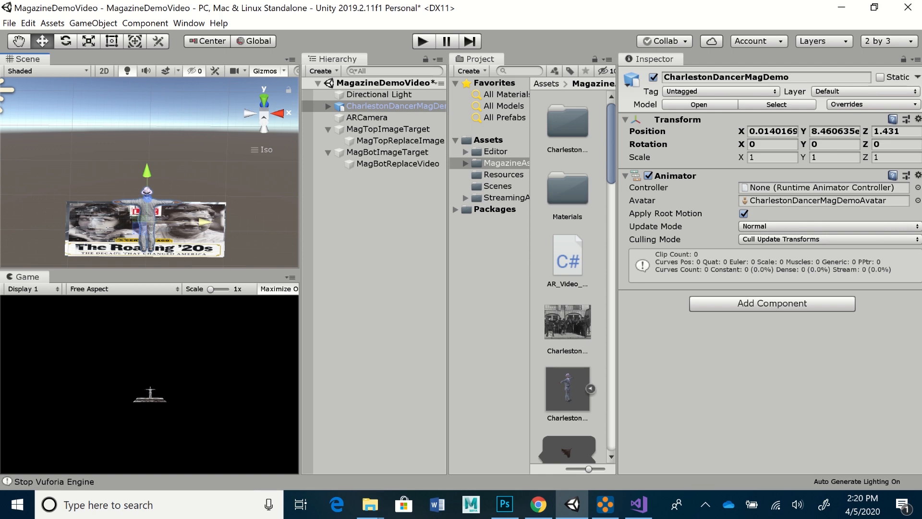
{"action": "scroll", "coordinate": [202, 221], "scroll_direction": "up", "scroll_amount": 3}
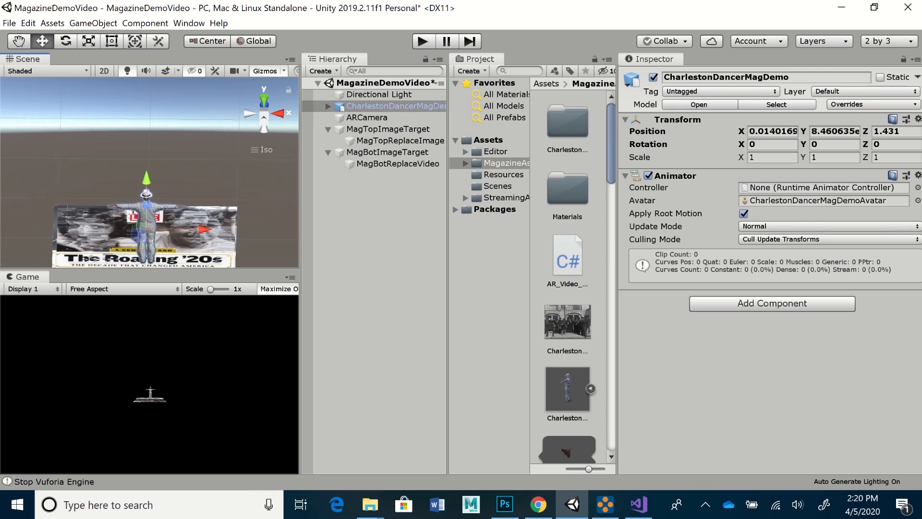
{"action": "middle_click_drag", "start_coordinate": [202, 222], "coordinate": [196, 171], "text": "alt"}
{"action": "right_click_drag", "start_coordinate": [196, 171], "coordinate": [203, 171], "text": "alt"}
{"action": "mouse_move", "coordinate": [202, 171]}
{"action": "left_mouse_down", "text": "alt"}
{"action": "mouse_move", "coordinate": [197, 235]}
{"action": "mouse_move", "coordinate": [200, 146]}
{"action": "mouse_move", "coordinate": [197, 155]}
{"action": "left_mouse_up", "text": "alt"}
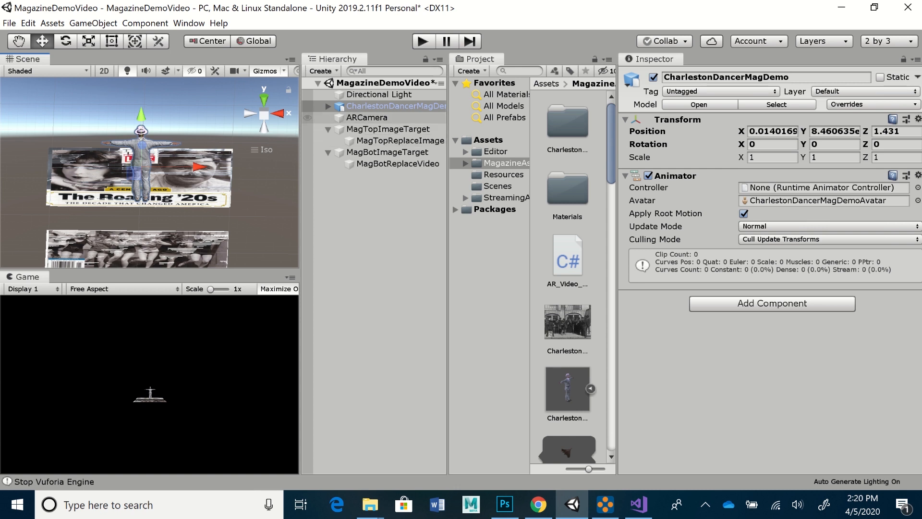
{"action": "left_click", "coordinate": [384, 106]}
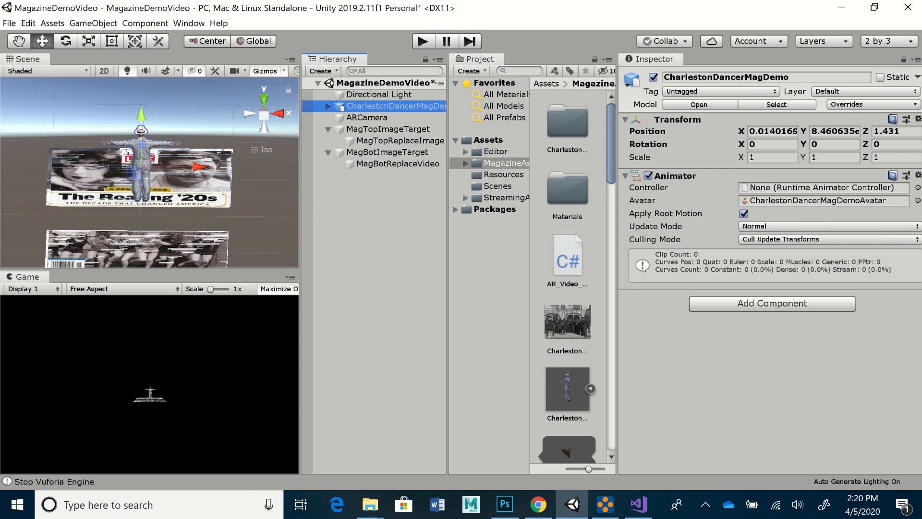
{"action": "left_click", "coordinate": [835, 144]}
{"action": "type", "text": "180"}
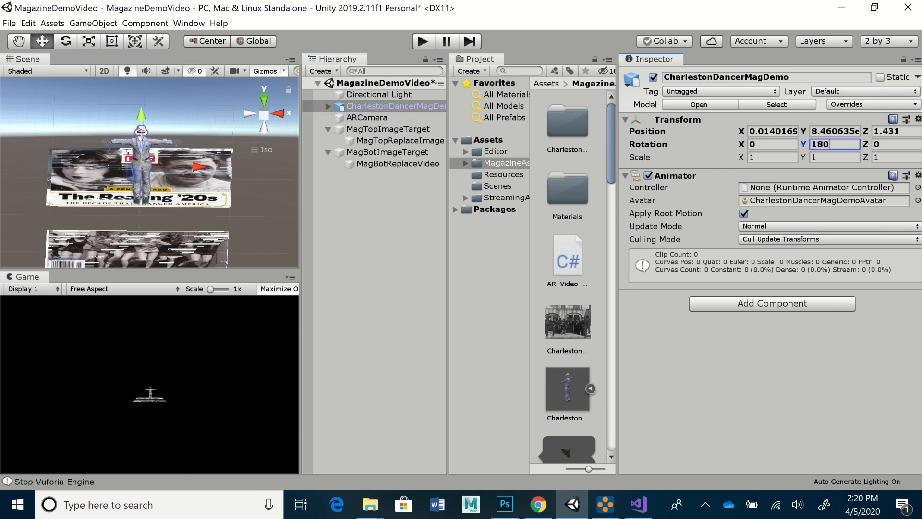
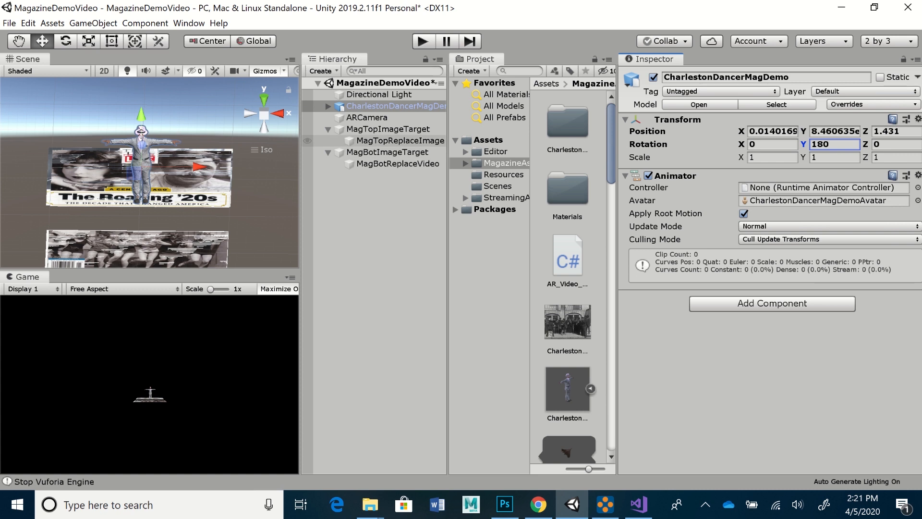
Step: Make CharlestonDancerMagDemo a child of MagTopImageTarget and test the scene briefly in Play mode
{"action": "left_click_drag", "start_coordinate": [379, 106], "coordinate": [380, 128]}
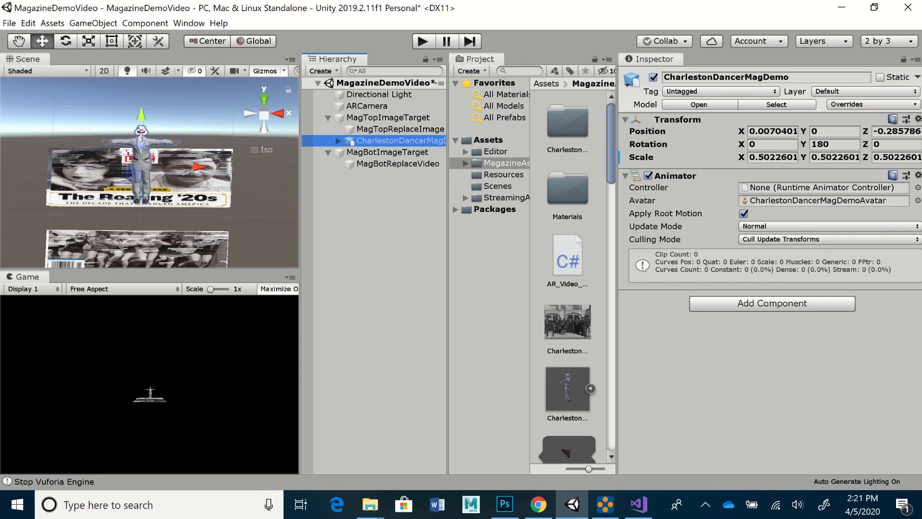
{"action": "key", "text": "ctrl+p"}
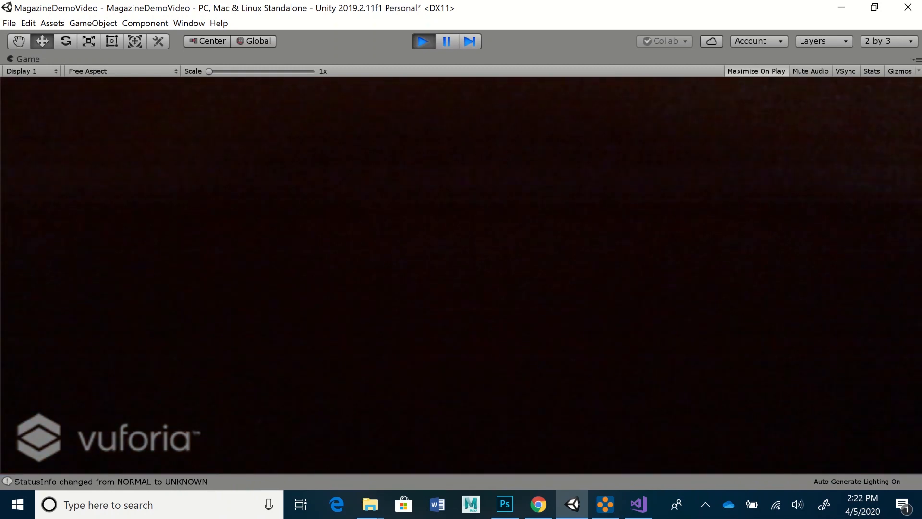
{"action": "key", "text": "ctrl+p"}
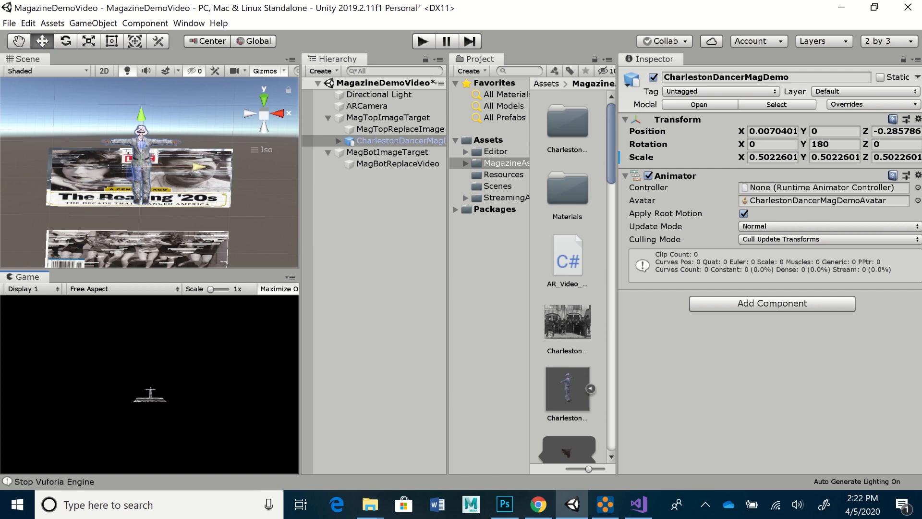
Step: Examine the dancer model up close in the Scene view, checking its clothing, face and stance on the cover
{"action": "double_click", "coordinate": [400, 141]}
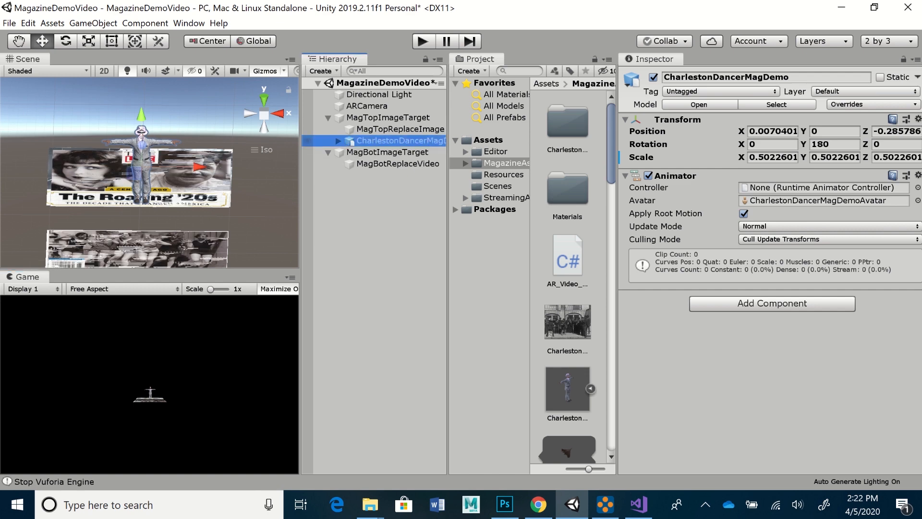
{"action": "scroll", "coordinate": [150, 172], "scroll_direction": "up", "scroll_amount": 4}
{"action": "scroll", "coordinate": [156, 168], "scroll_direction": "up", "scroll_amount": 6}
{"action": "middle_click_drag", "start_coordinate": [156, 168], "coordinate": [113, 191]}
{"action": "scroll", "coordinate": [113, 192], "scroll_direction": "up", "scroll_amount": 4}
{"action": "scroll", "coordinate": [113, 191], "scroll_direction": "up", "scroll_amount": 5}
{"action": "middle_click_drag", "start_coordinate": [113, 191], "coordinate": [180, 172]}
{"action": "scroll", "coordinate": [150, 172], "scroll_direction": "up", "scroll_amount": 1}
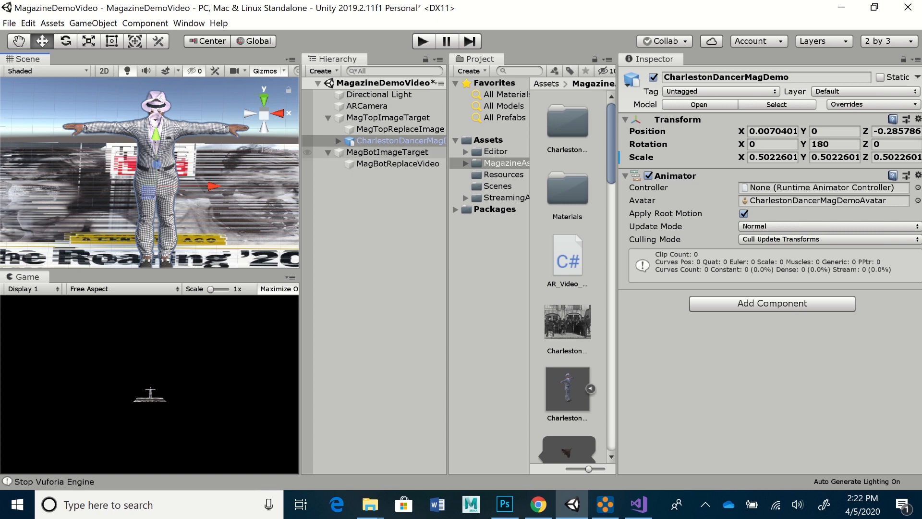
Step: Set the rendering mode of the dancer's Body material, CharlestonDancerMagDemo_Body_Diffuse, to Opaque
{"action": "left_click", "coordinate": [338, 141]}
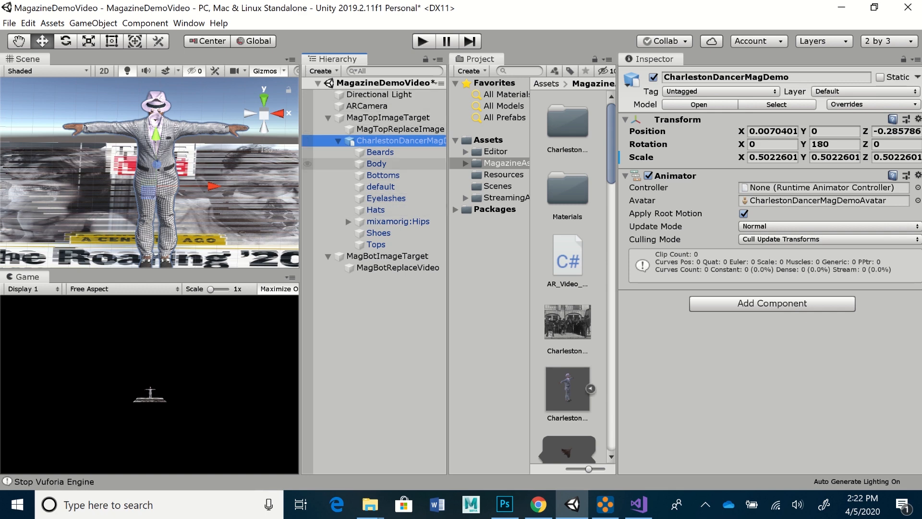
{"action": "left_click", "coordinate": [376, 164]}
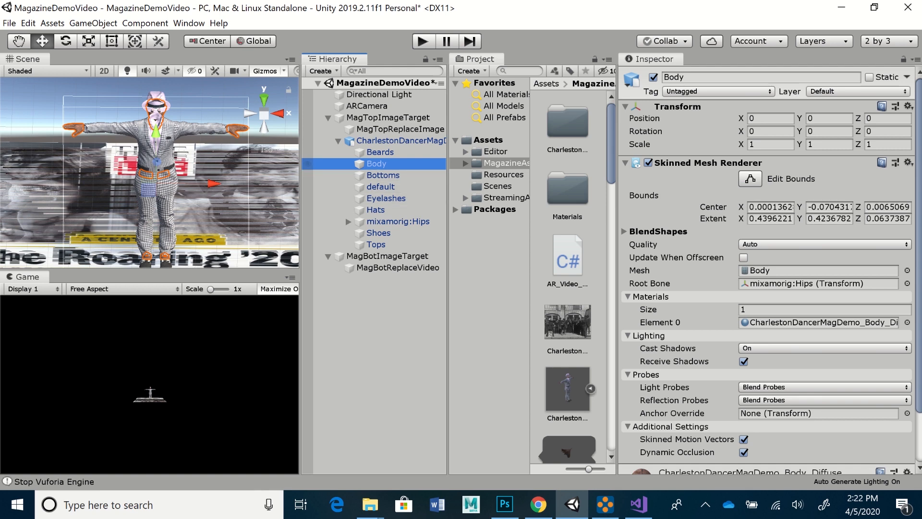
{"action": "left_click_drag", "start_coordinate": [919, 240], "coordinate": [919, 290]}
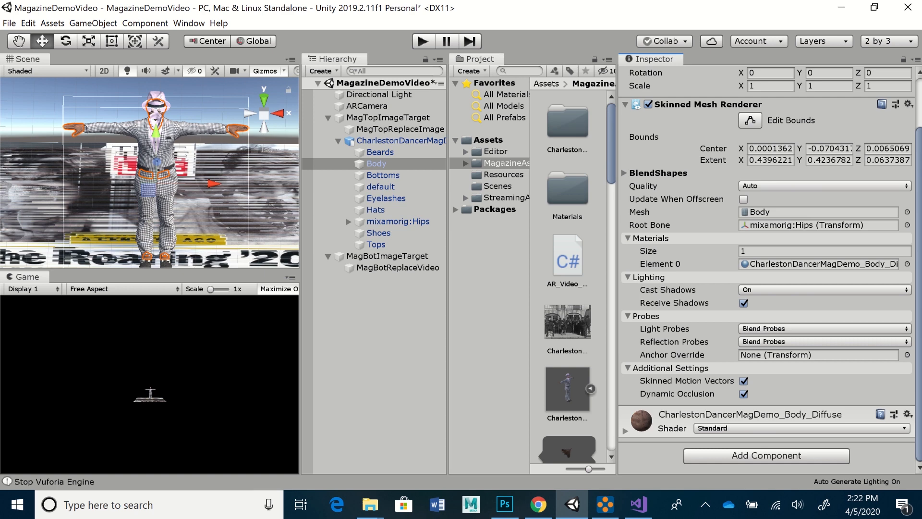
{"action": "left_click", "coordinate": [626, 431]}
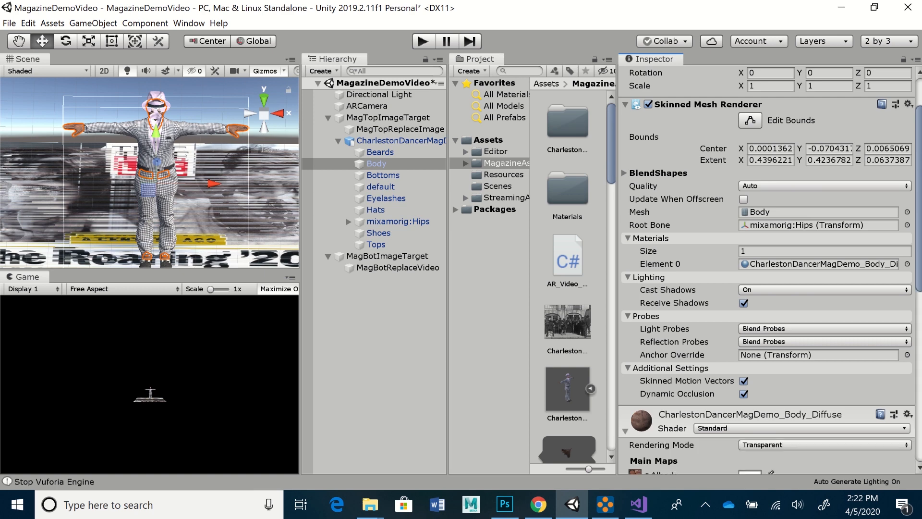
{"action": "scroll", "coordinate": [769, 269], "scroll_direction": "down", "scroll_amount": 10}
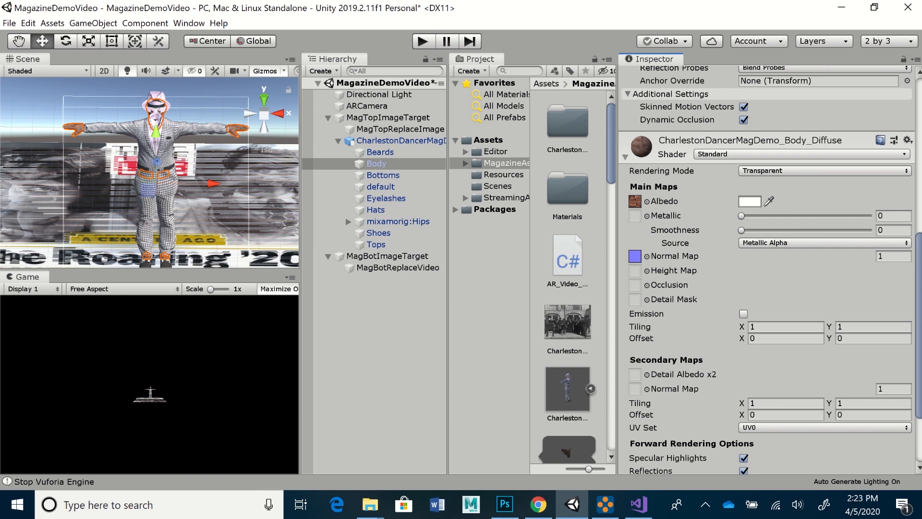
{"action": "left_click", "coordinate": [825, 172]}
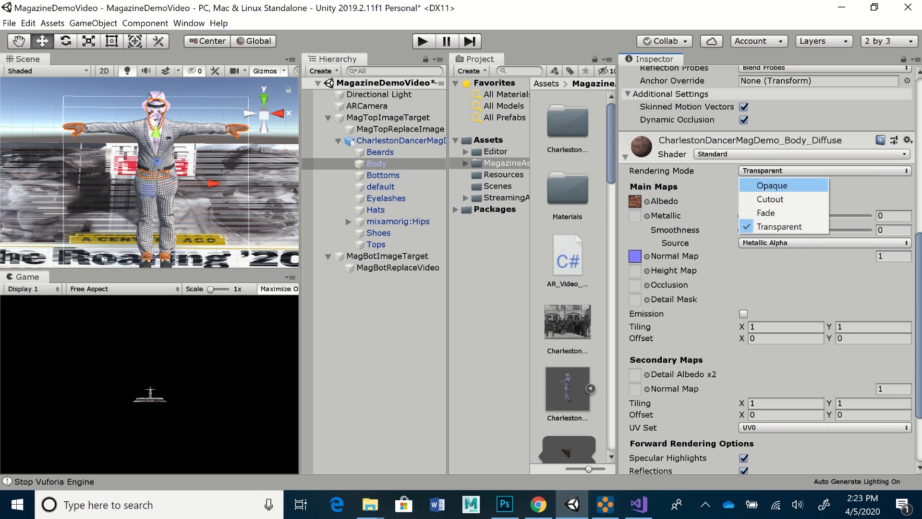
{"action": "left_click", "coordinate": [772, 185]}
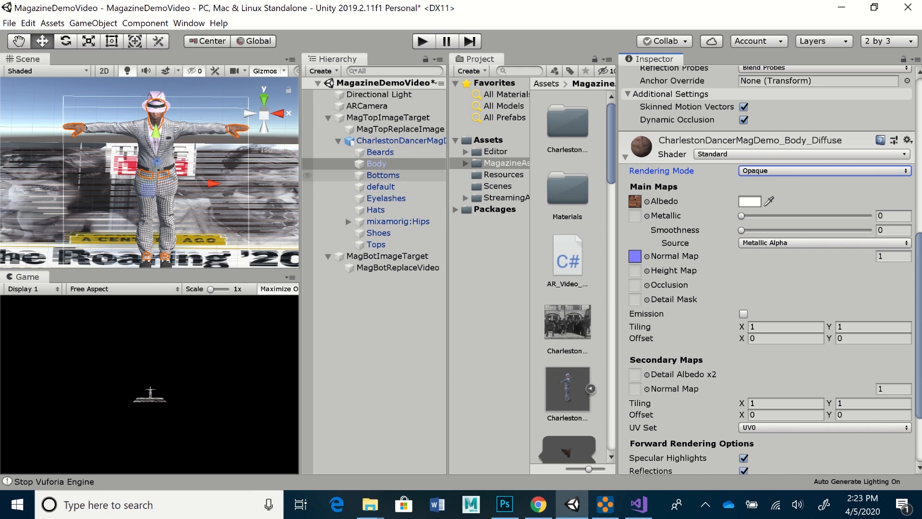
Step: Set the rendering mode of the dancer's Bottoms material, CharlestonDancerMagDemo_Bottom_Diffuse, to Opaque
{"action": "left_click", "coordinate": [383, 175]}
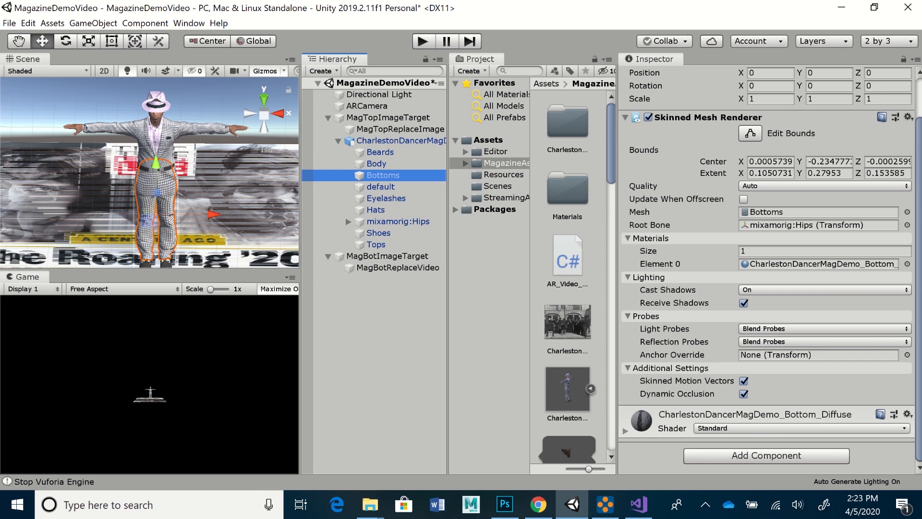
{"action": "left_click", "coordinate": [626, 431]}
{"action": "left_click", "coordinate": [626, 431]}
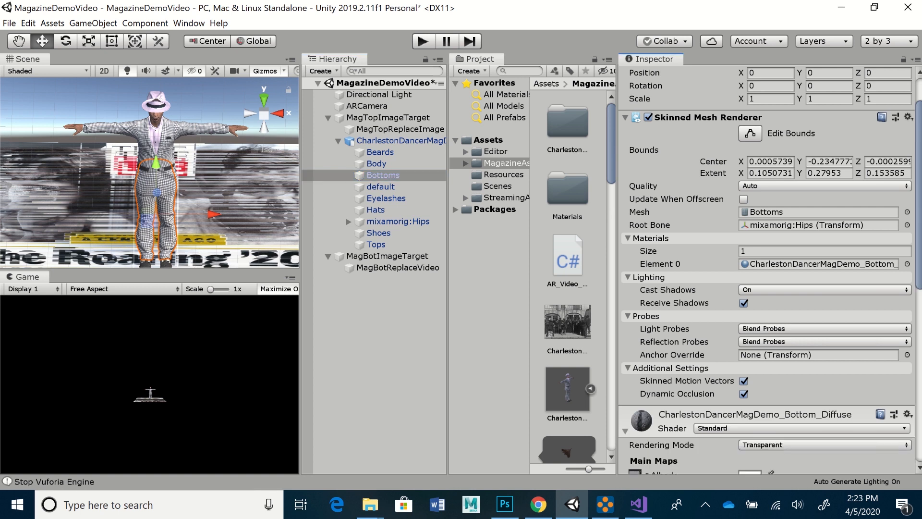
{"action": "left_click", "coordinate": [778, 444]}
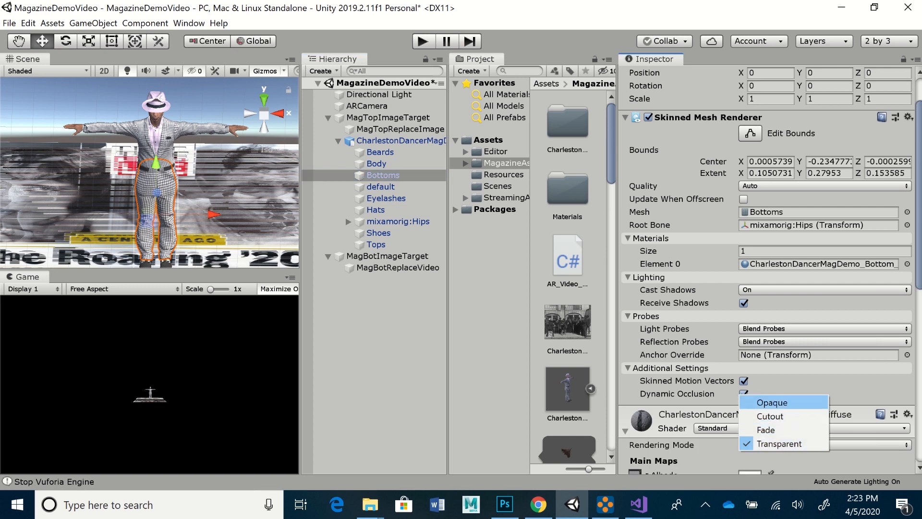
{"action": "left_click", "coordinate": [769, 403]}
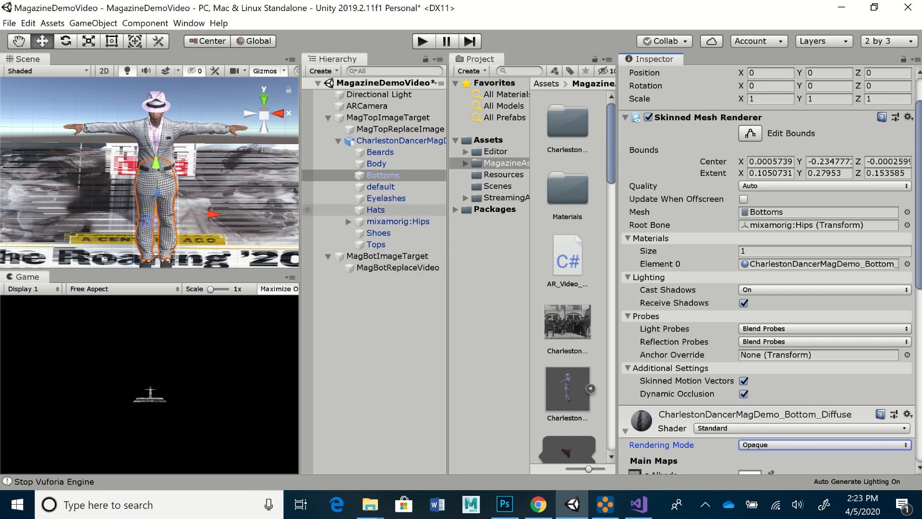
Step: Set the rendering mode of the dancer's Hats material, CharlestonDancerMagDemo_Hat_Diffuse, to Opaque
{"action": "left_click", "coordinate": [376, 209]}
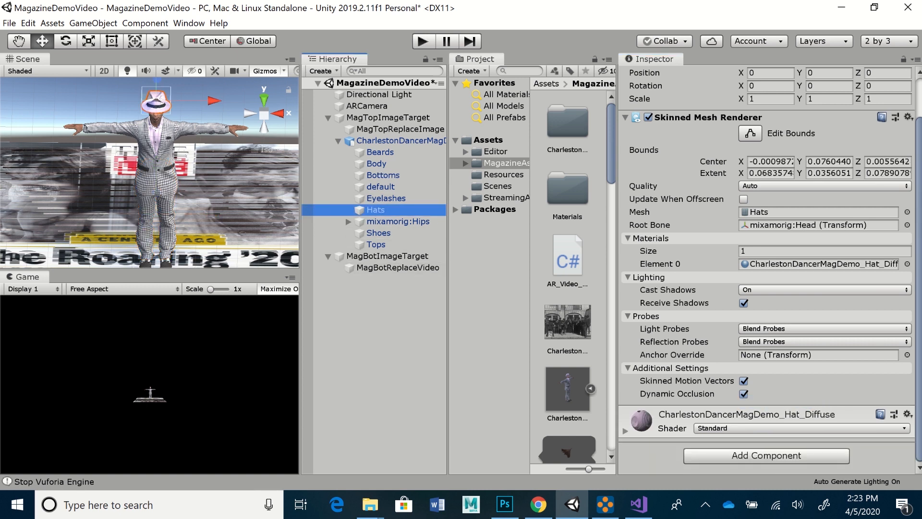
{"action": "left_click", "coordinate": [625, 431]}
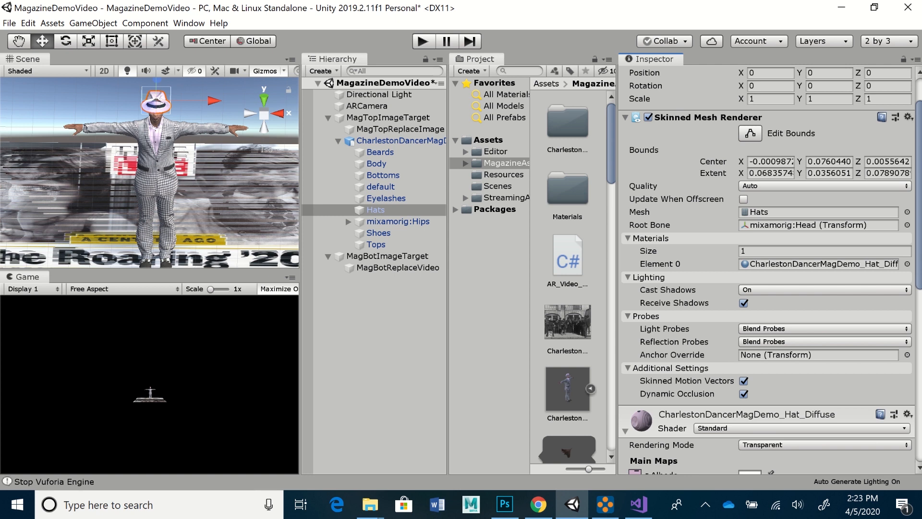
{"action": "left_click", "coordinate": [824, 445]}
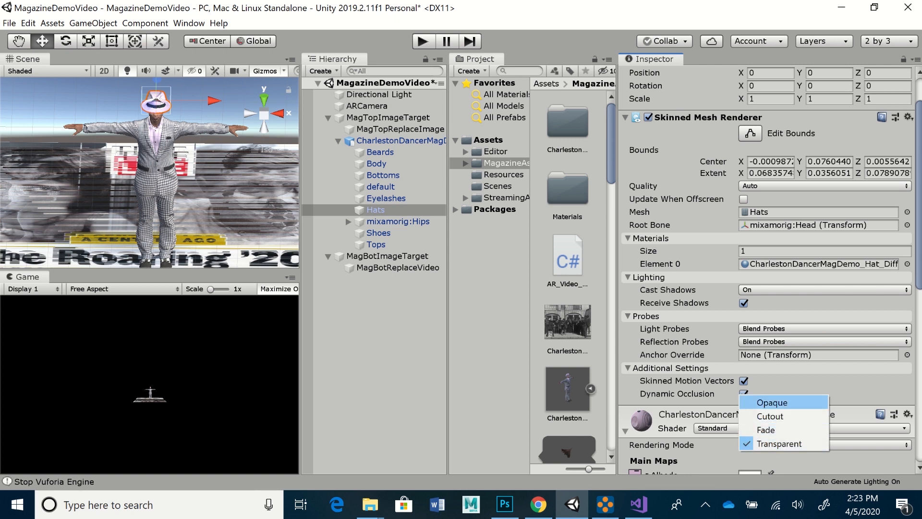
{"action": "left_click", "coordinate": [772, 403]}
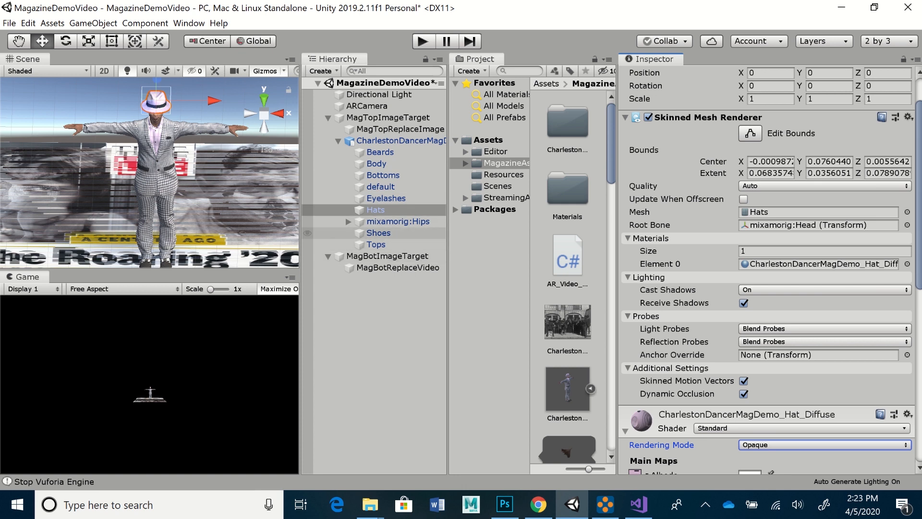
Step: Set the rendering mode of the dancer's Shoes material, CharlestonDancerMagDemo_Shoes_Diffuse, to Opaque
{"action": "left_click", "coordinate": [376, 232]}
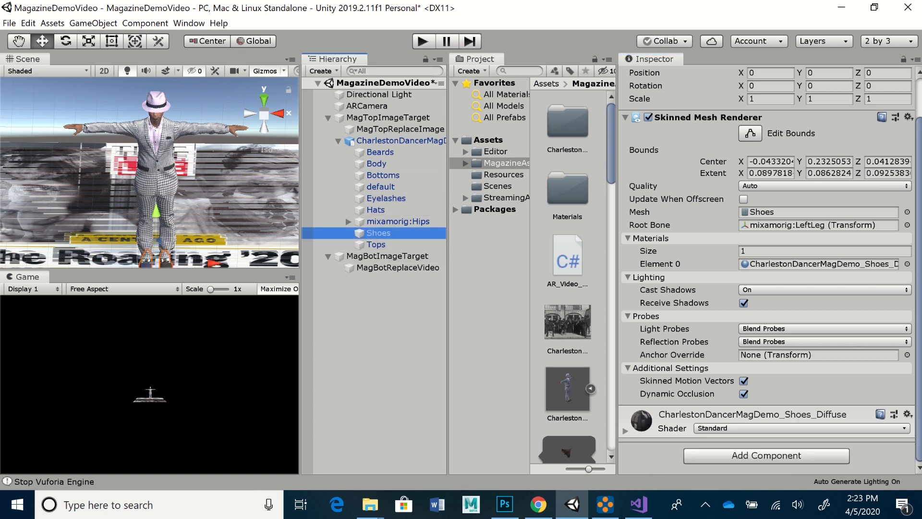
{"action": "left_click", "coordinate": [626, 431]}
{"action": "left_click", "coordinate": [782, 445]}
{"action": "left_click", "coordinate": [782, 445]}
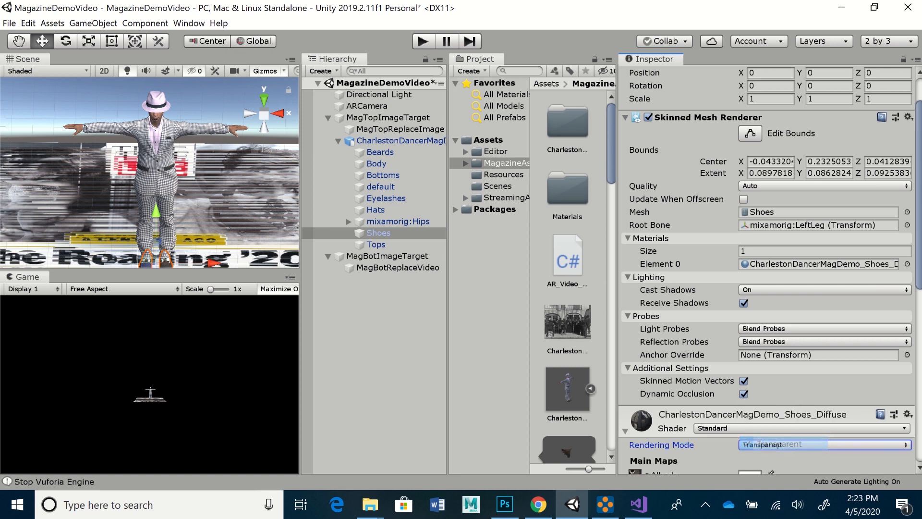
{"action": "left_click", "coordinate": [782, 445]}
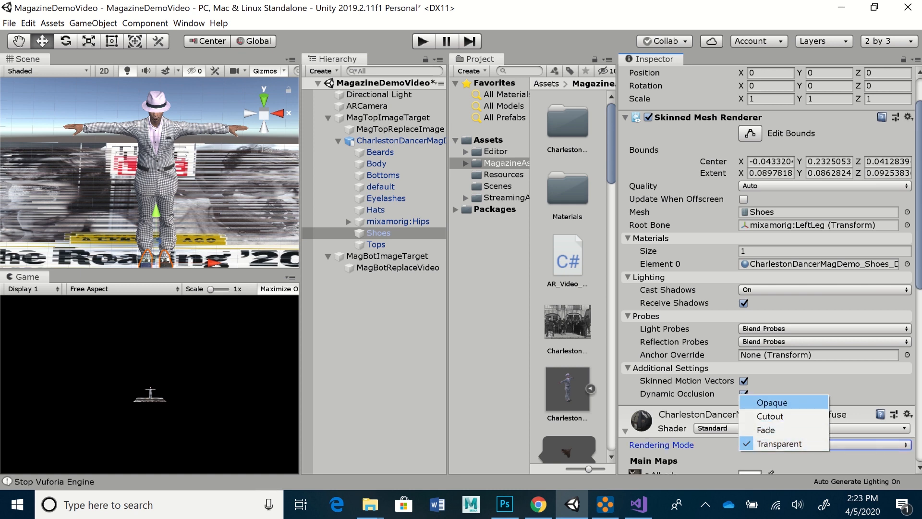
{"action": "left_click", "coordinate": [772, 402]}
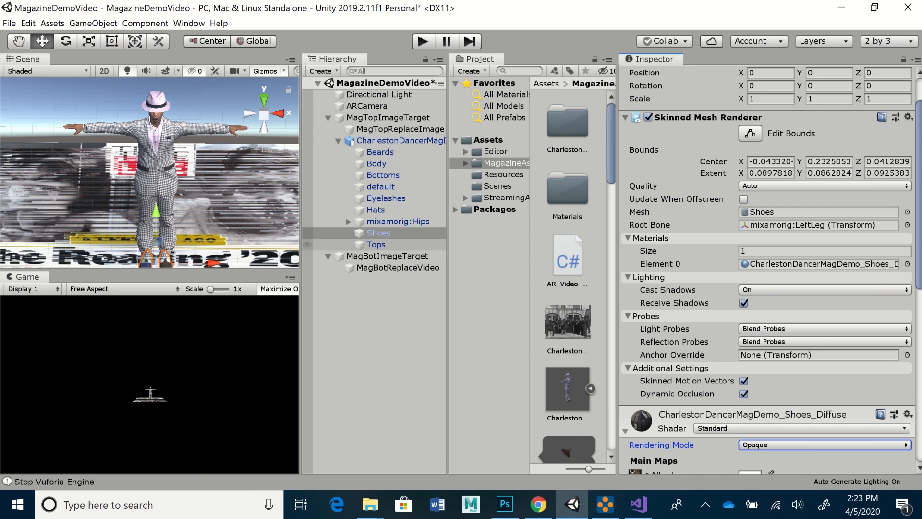
Step: Set the rendering mode of the dancer's Tops material, CharlestonDancerMagDemo_Top_Diffuse, to Opaque
{"action": "left_click", "coordinate": [377, 245]}
{"action": "left_click", "coordinate": [625, 430]}
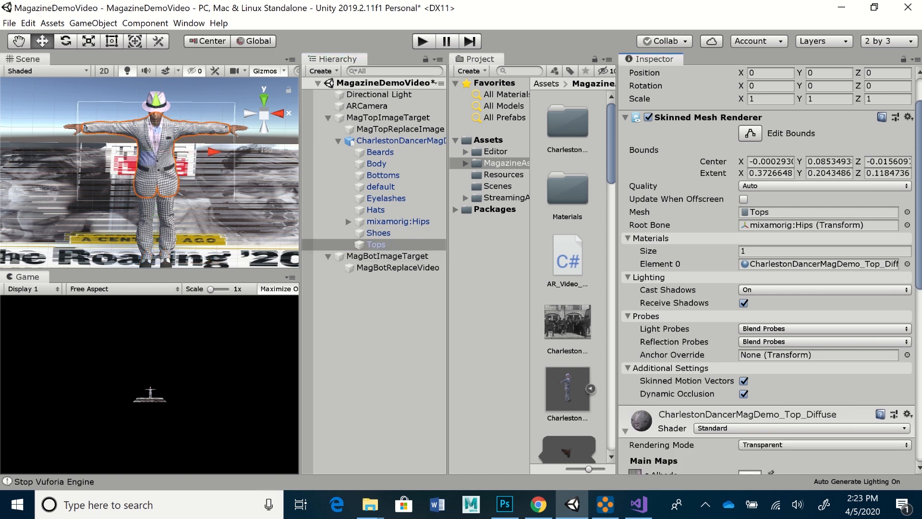
{"action": "left_click", "coordinate": [769, 445]}
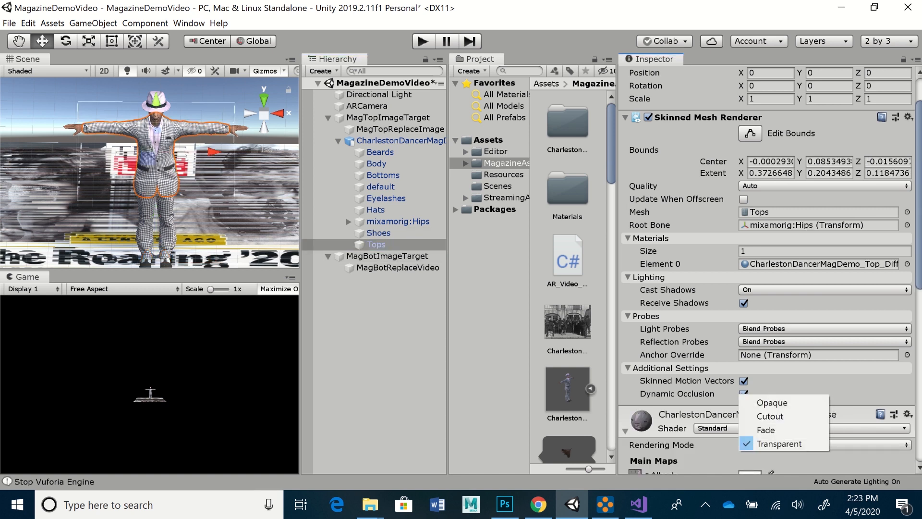
{"action": "left_click", "coordinate": [766, 403]}
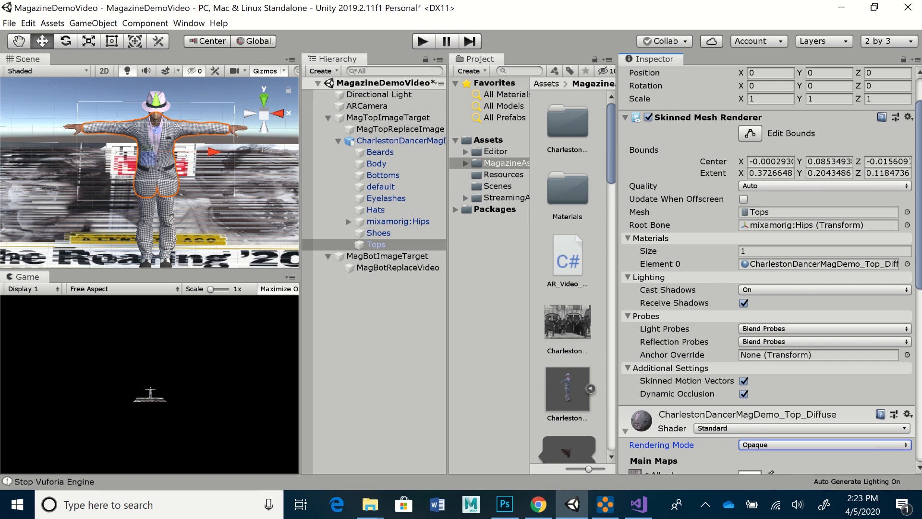
Step: Test the scene briefly in Play mode, and collapse and select CharlestonDancerMagDemo in the scene hierarchy
{"action": "left_click", "coordinate": [423, 41]}
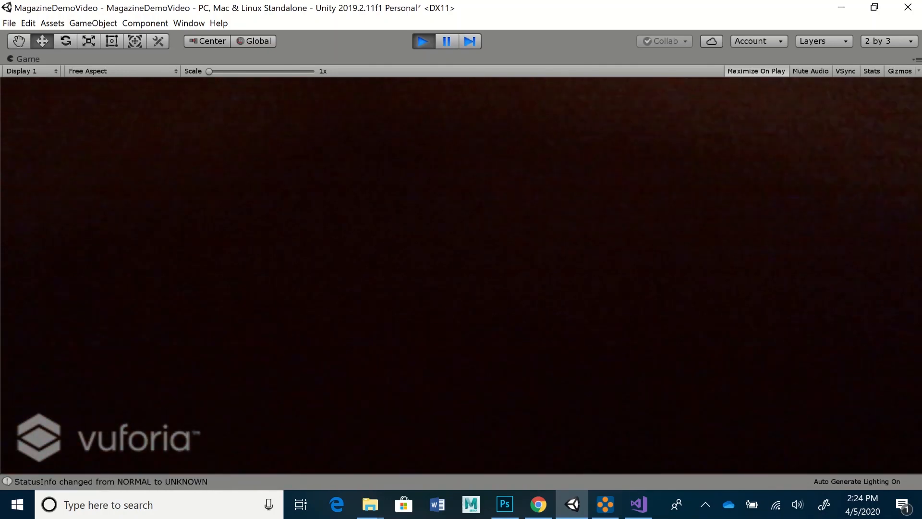
{"action": "key", "text": "ctrl+p"}
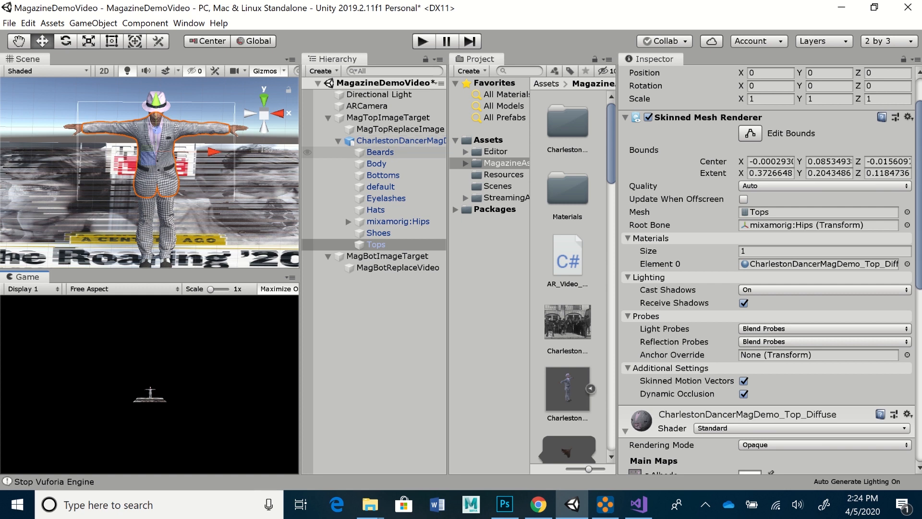
{"action": "left_click", "coordinate": [338, 141]}
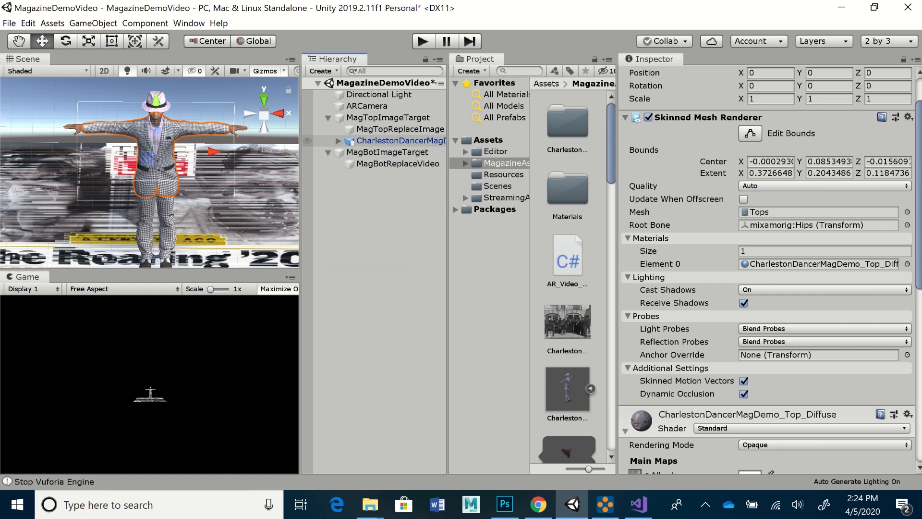
{"action": "left_click", "coordinate": [400, 141]}
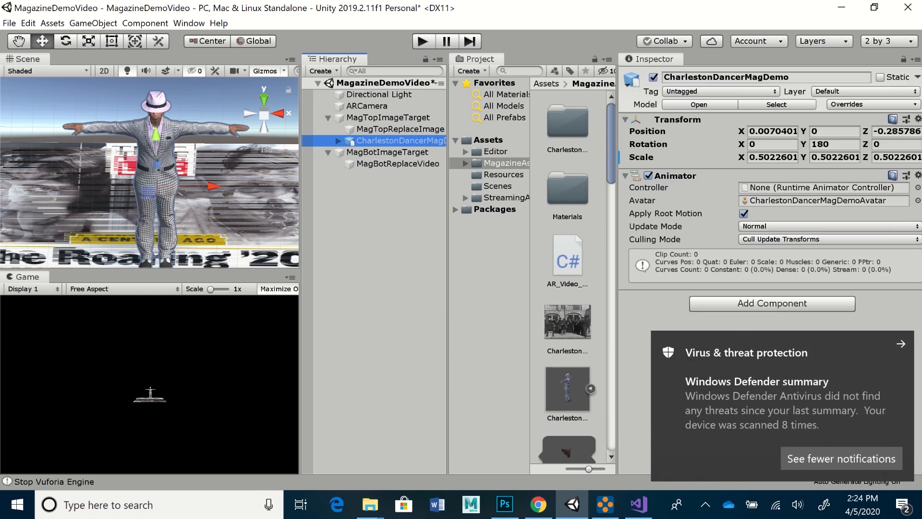
{"action": "left_click", "coordinate": [901, 344]}
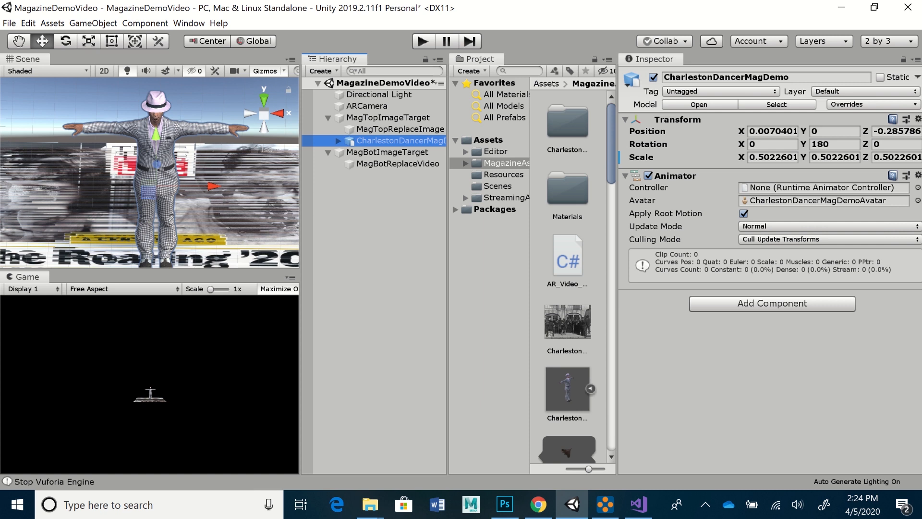
Step: Examine the dancer standing on the magazine cover in the Scene view, from its hat down to its shoes
{"action": "scroll", "coordinate": [187, 190], "scroll_direction": "down", "scroll_amount": 1}
{"action": "middle_click_drag", "start_coordinate": [187, 190], "coordinate": [111, 155]}
{"action": "scroll", "coordinate": [111, 155], "scroll_direction": "down", "scroll_amount": 1}
{"action": "middle_click_drag", "start_coordinate": [158, 193], "coordinate": [272, 209]}
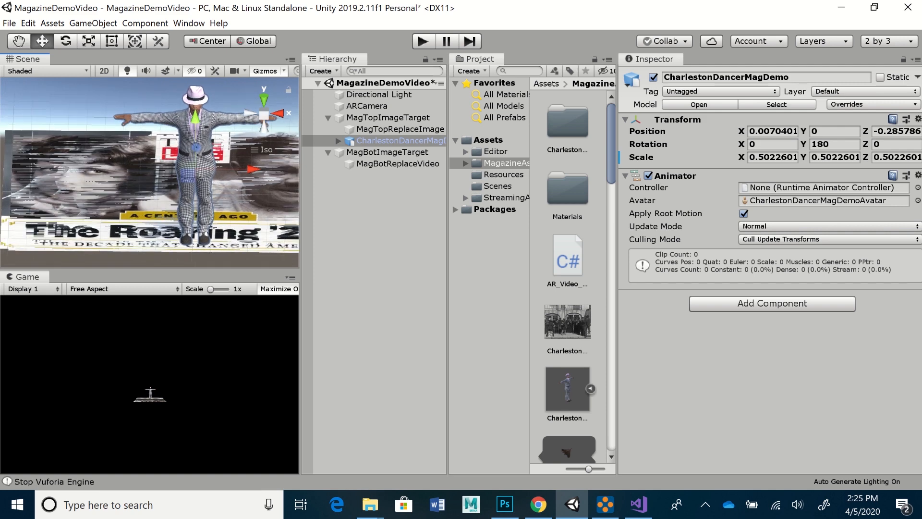
{"action": "middle_click_drag", "start_coordinate": [195, 182], "coordinate": [159, 187]}
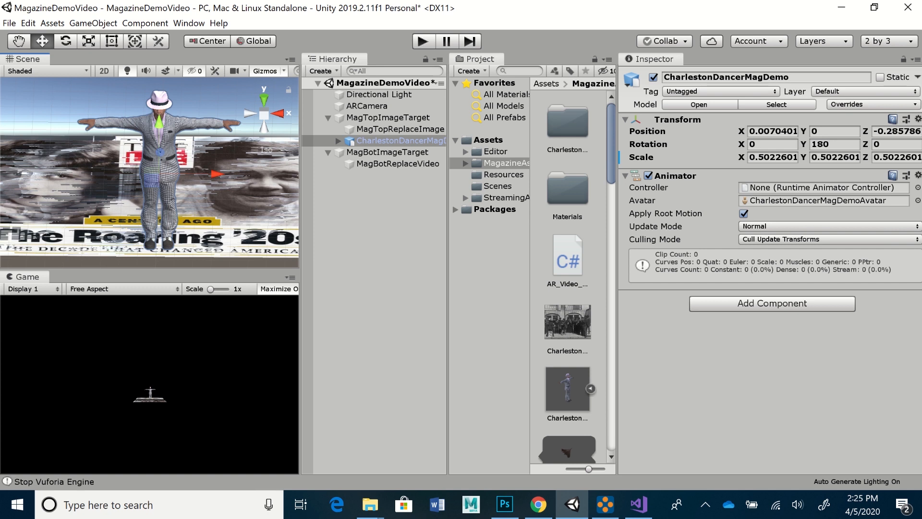
Step: Set the rig animation type of the CharlestonDancerMagDemo@Swing DancingNoSkin asset to Humanoid
{"action": "scroll", "coordinate": [568, 274], "scroll_direction": "down", "scroll_amount": 6}
{"action": "scroll", "coordinate": [568, 274], "scroll_direction": "up", "scroll_amount": 5}
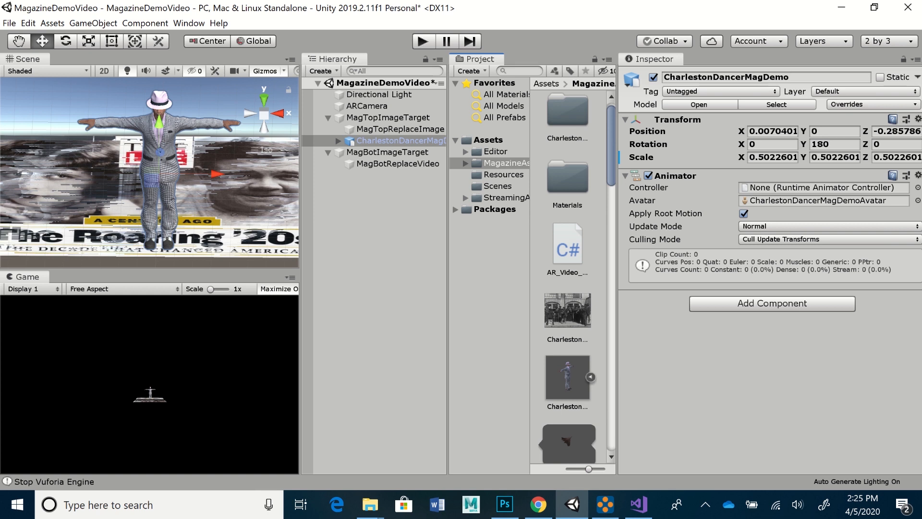
{"action": "left_click", "coordinate": [591, 377]}
{"action": "scroll", "coordinate": [568, 274], "scroll_direction": "down", "scroll_amount": 3}
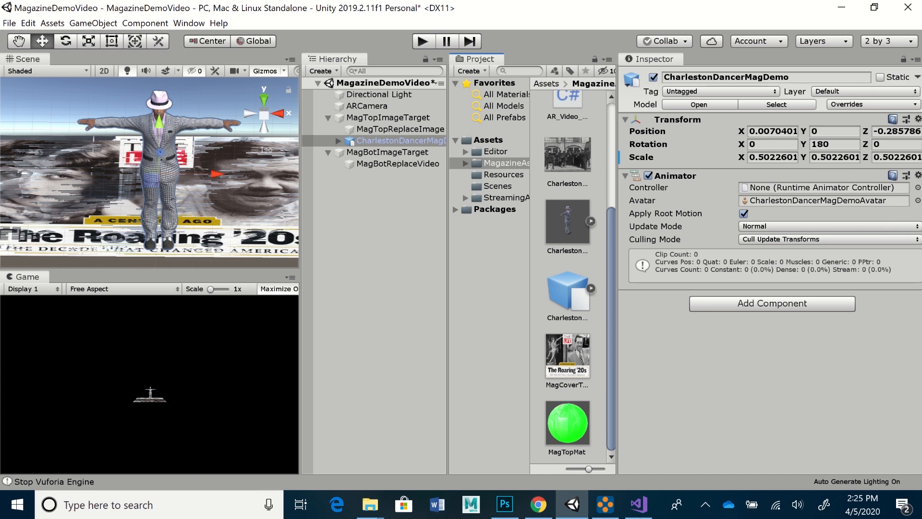
{"action": "left_click", "coordinate": [568, 292]}
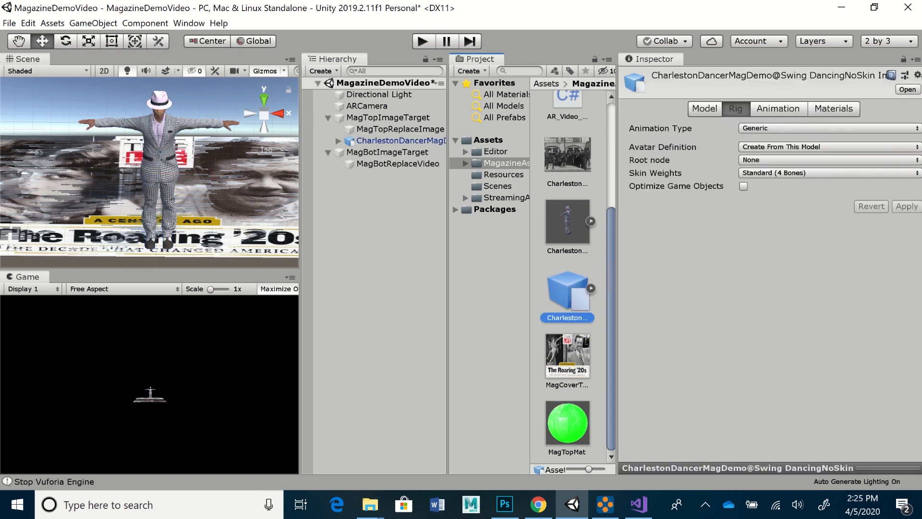
{"action": "left_click", "coordinate": [705, 109]}
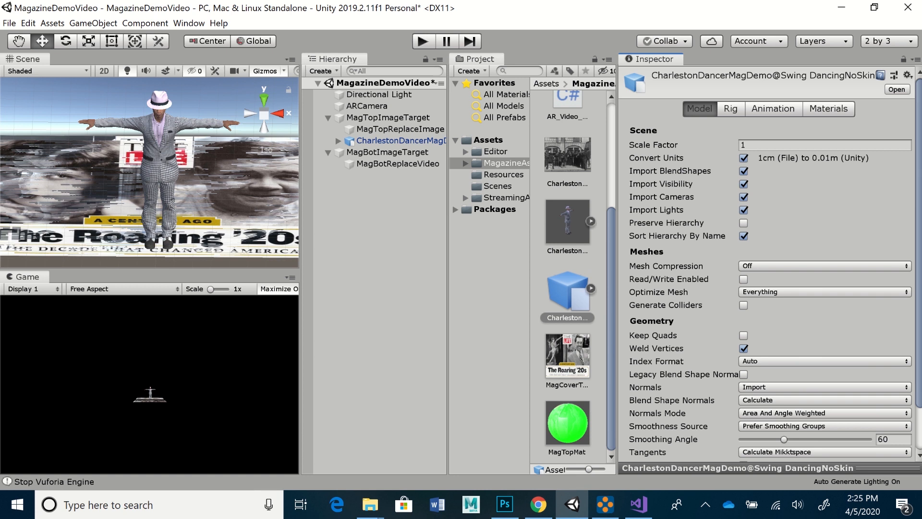
{"action": "left_click", "coordinate": [730, 109]}
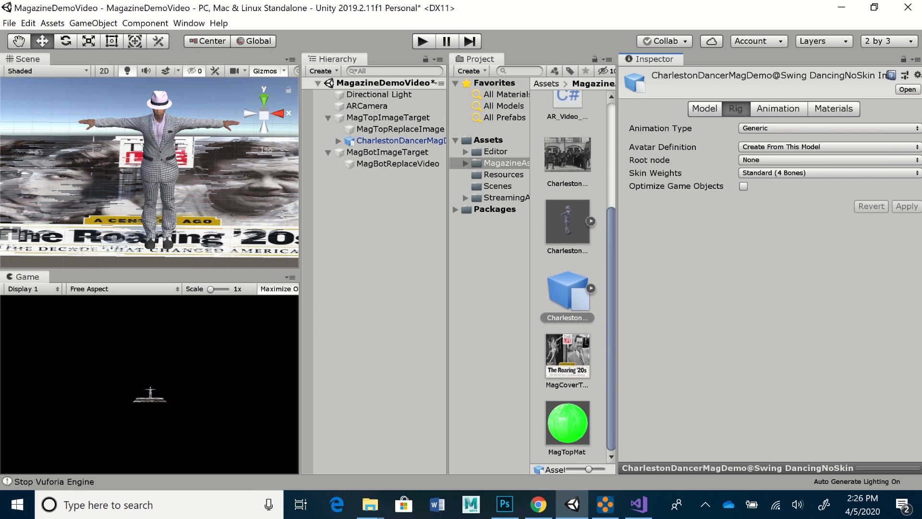
{"action": "left_click", "coordinate": [829, 129]}
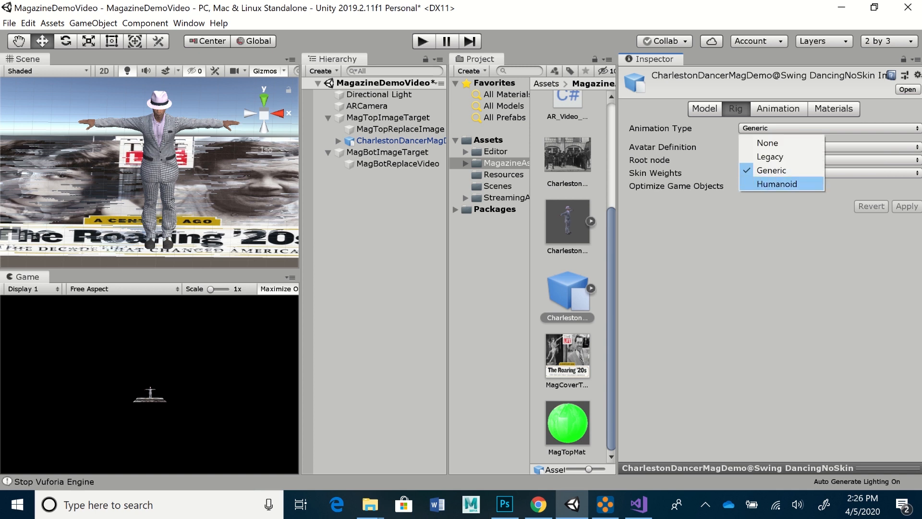
{"action": "left_click", "coordinate": [777, 184]}
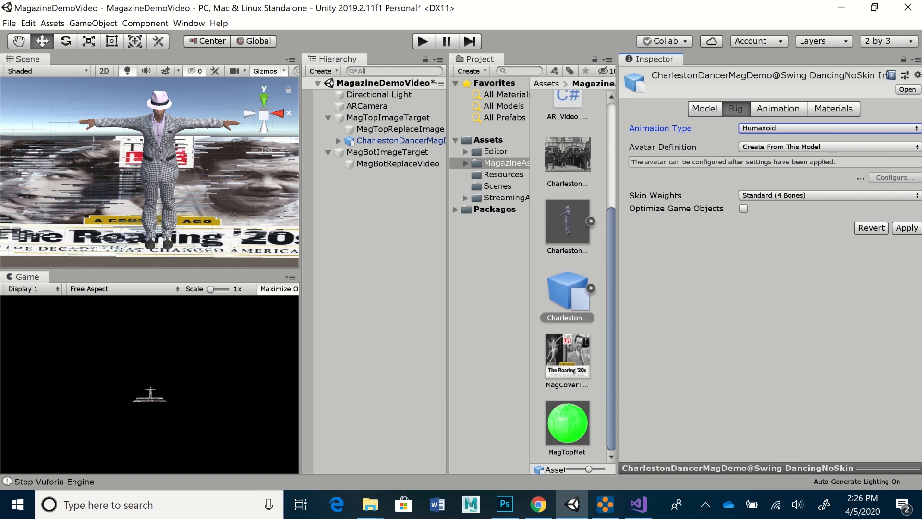
Step: Set the avatar definition to Copy From Other Avatar with CharlestonDancerMagDemoAvatar as source, and apply the rig settings
{"action": "left_click", "coordinate": [830, 147]}
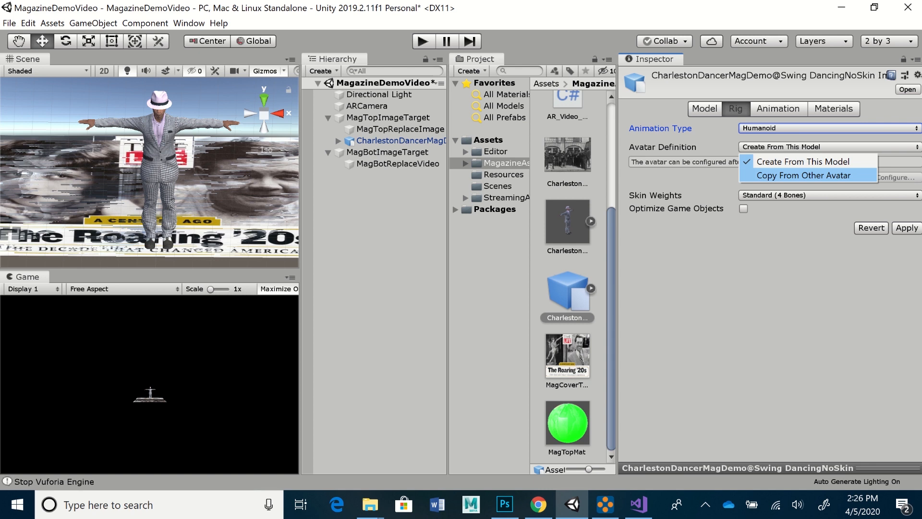
{"action": "left_click", "coordinate": [803, 175]}
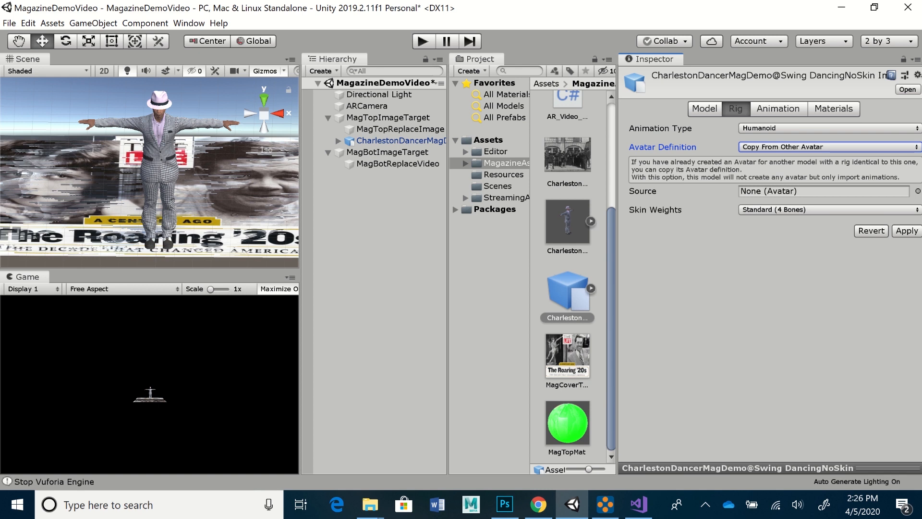
{"action": "left_click", "coordinate": [591, 222]}
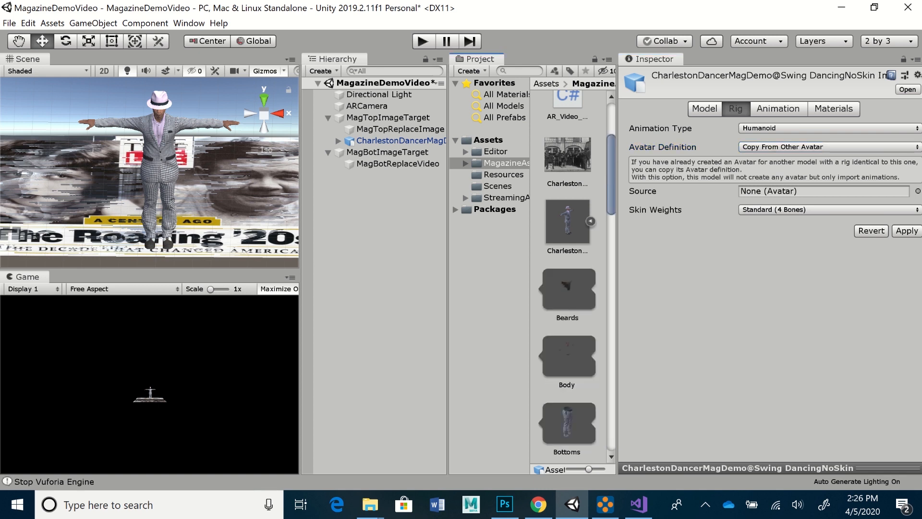
{"action": "scroll", "coordinate": [569, 276], "scroll_direction": "down", "scroll_amount": 15}
{"action": "scroll", "coordinate": [569, 277], "scroll_direction": "down", "scroll_amount": 5}
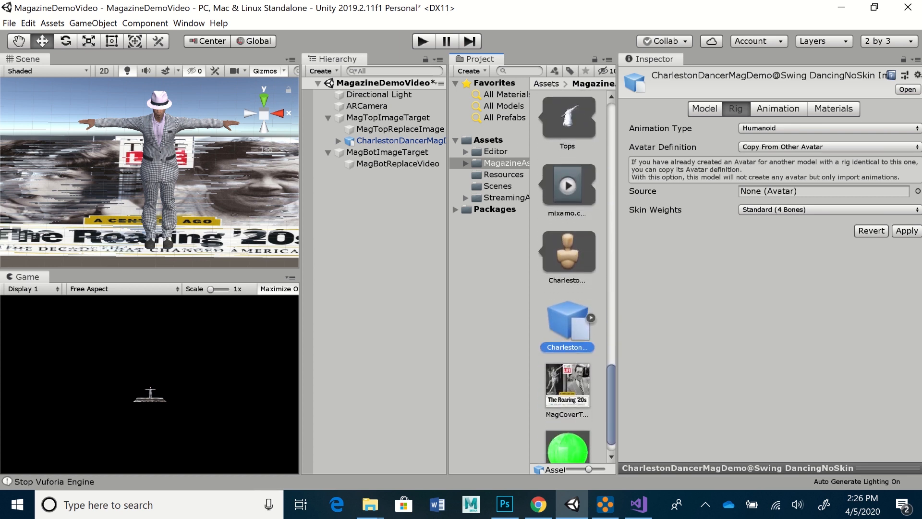
{"action": "left_click_drag", "start_coordinate": [568, 252], "coordinate": [816, 191]}
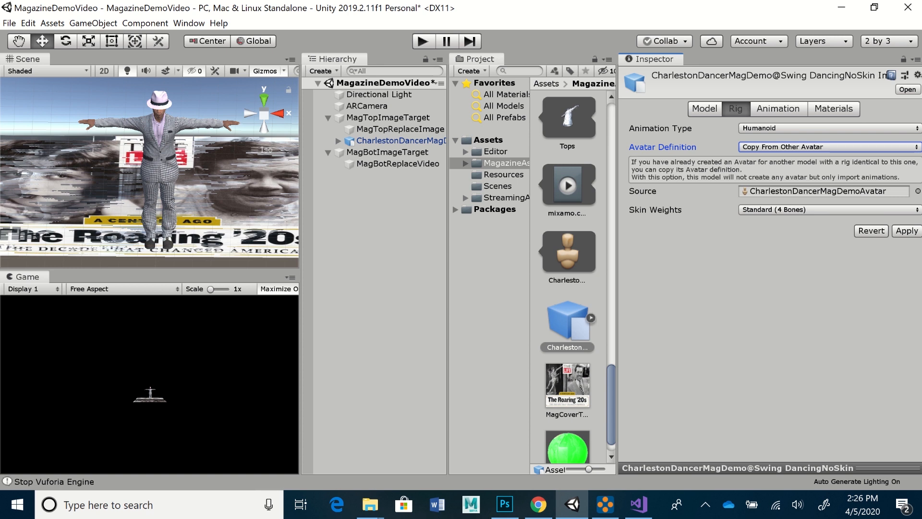
{"action": "left_click", "coordinate": [907, 232]}
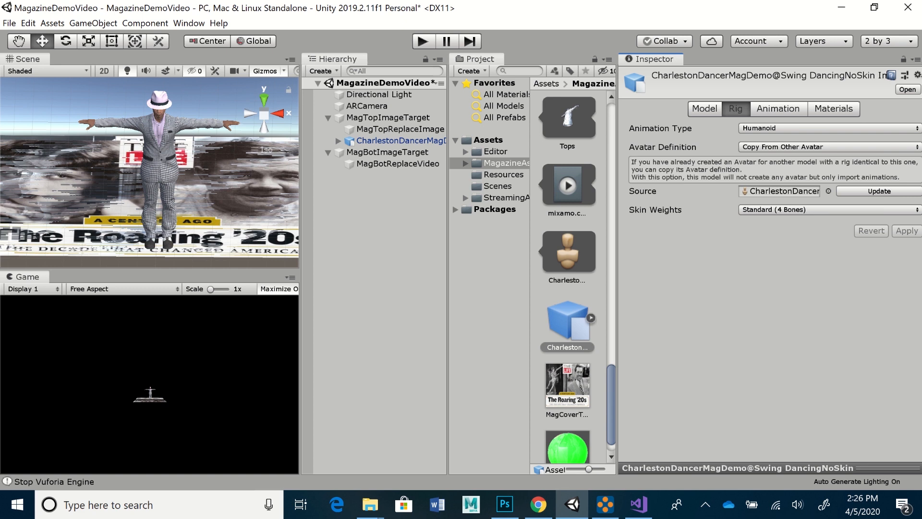
Step: Review the import settings of the Swing DancingNoSkin animation clip and turn on Loop Time
{"action": "left_click_drag", "start_coordinate": [617, 264], "coordinate": [623, 264]}
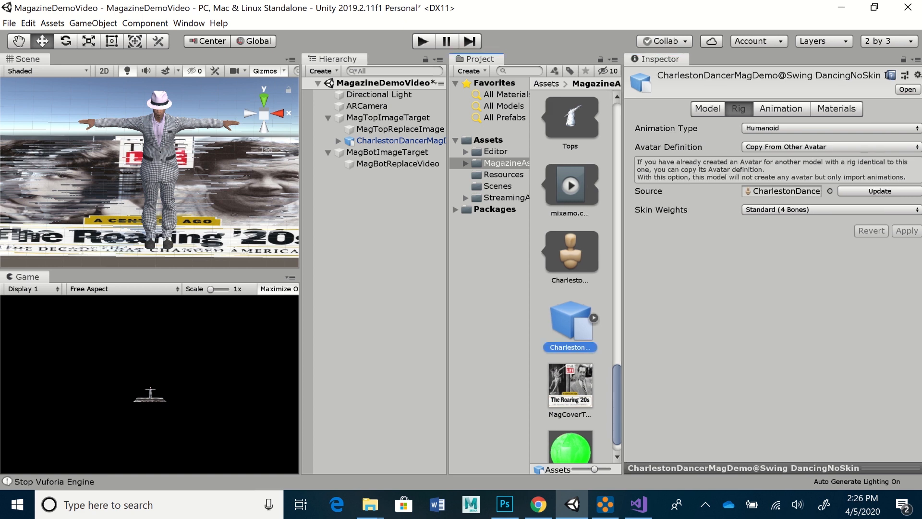
{"action": "left_click", "coordinate": [781, 109]}
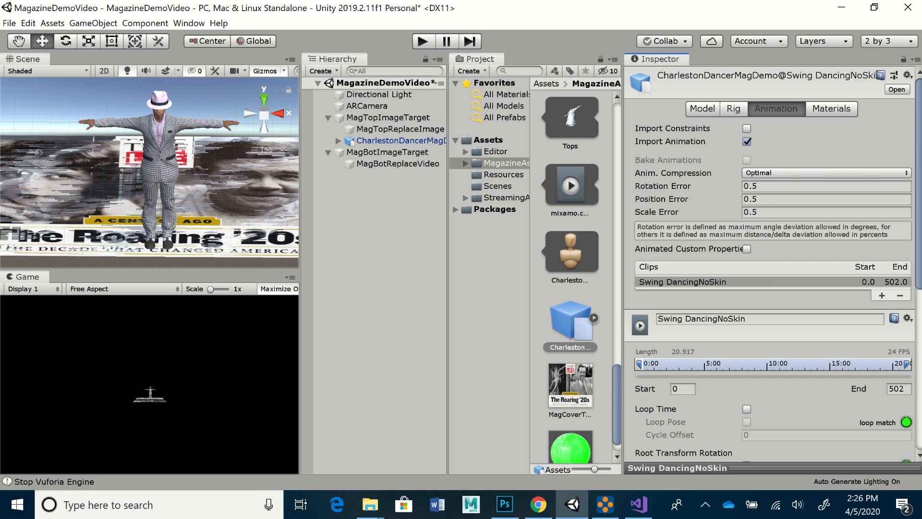
{"action": "scroll", "coordinate": [773, 264], "scroll_direction": "down", "scroll_amount": 5}
{"action": "scroll", "coordinate": [773, 263], "scroll_direction": "down", "scroll_amount": 2}
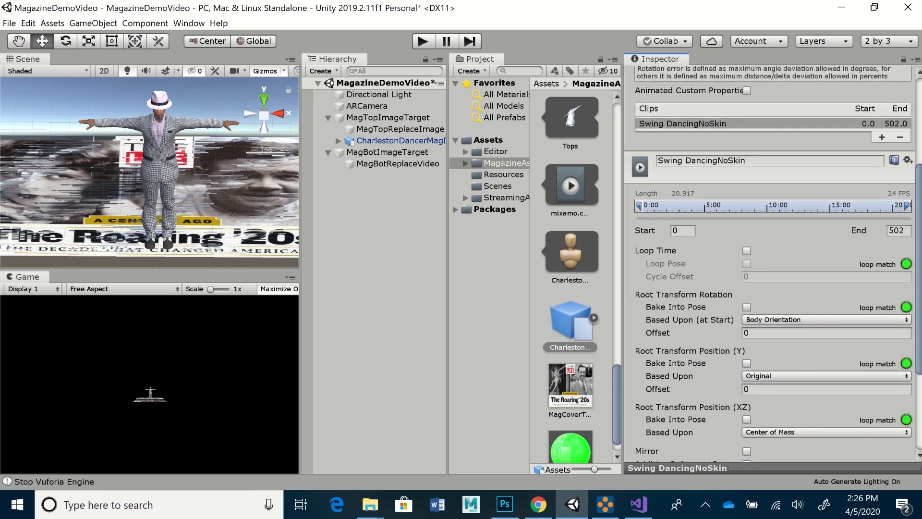
{"action": "scroll", "coordinate": [773, 263], "scroll_direction": "down", "scroll_amount": 5}
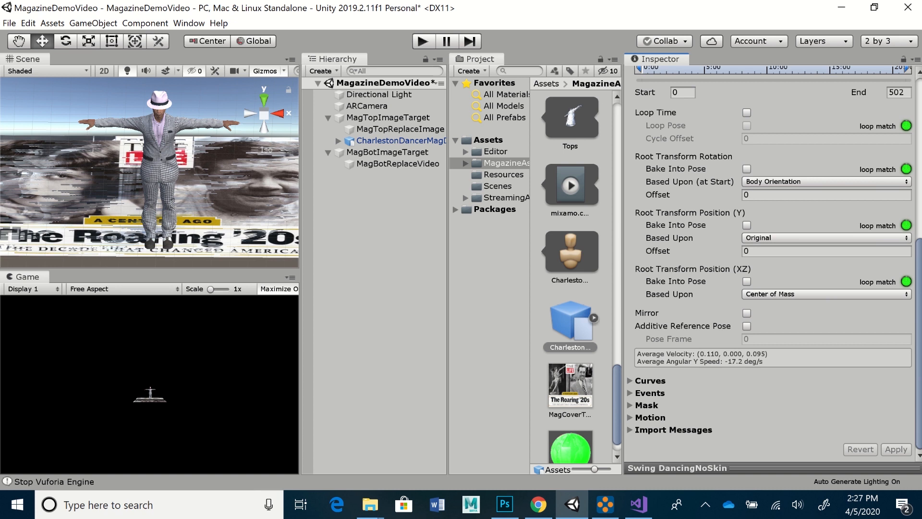
{"action": "scroll", "coordinate": [773, 264], "scroll_direction": "up", "scroll_amount": 5}
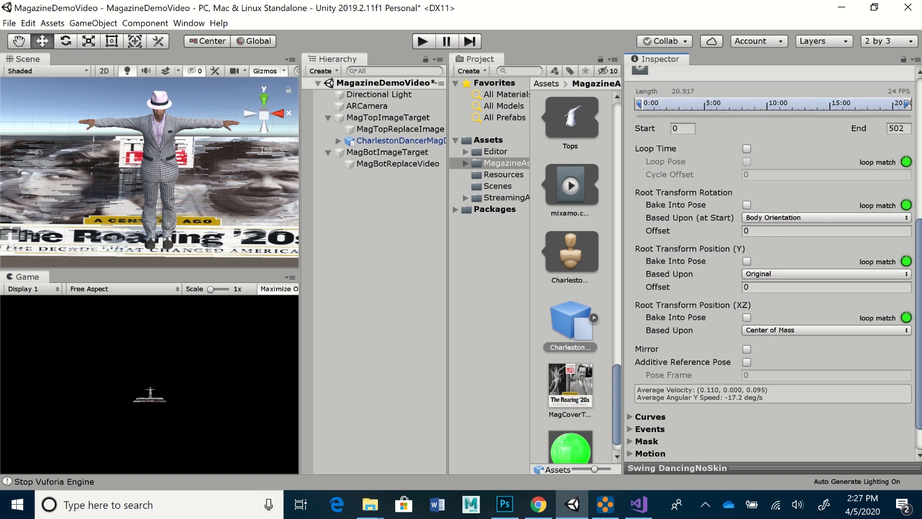
{"action": "scroll", "coordinate": [773, 263], "scroll_direction": "up", "scroll_amount": 1}
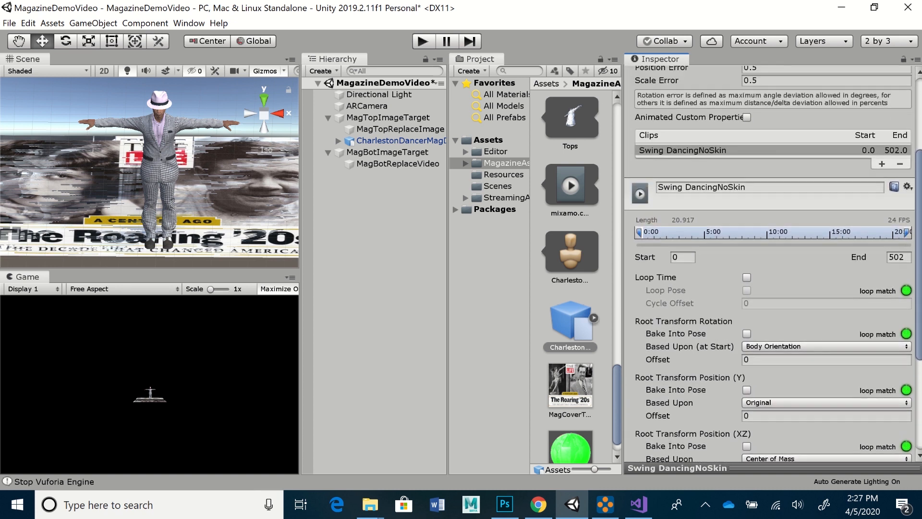
{"action": "scroll", "coordinate": [773, 264], "scroll_direction": "down", "scroll_amount": 3}
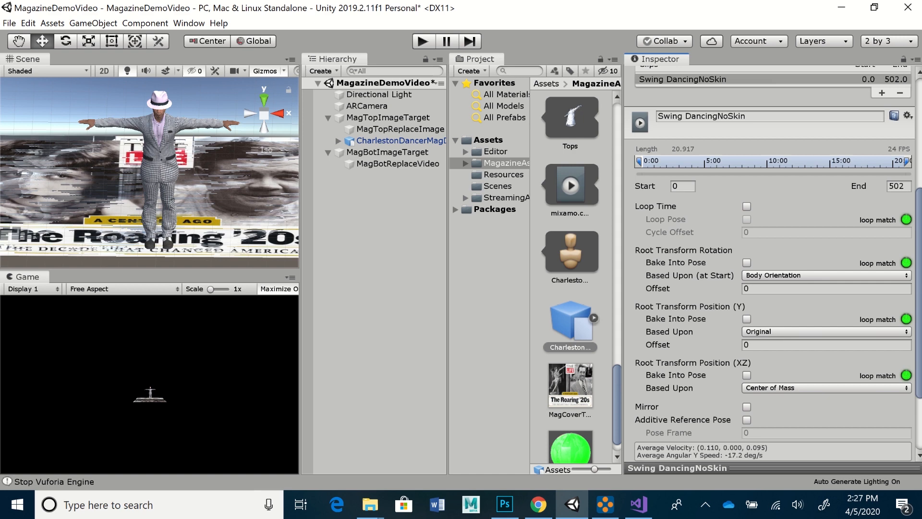
{"action": "scroll", "coordinate": [773, 264], "scroll_direction": "up", "scroll_amount": 7}
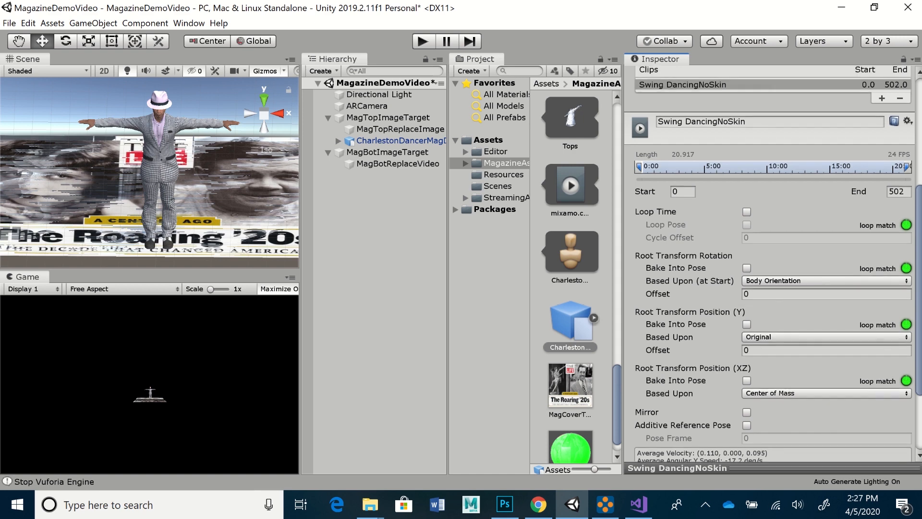
{"action": "scroll", "coordinate": [773, 264], "scroll_direction": "up", "scroll_amount": 1}
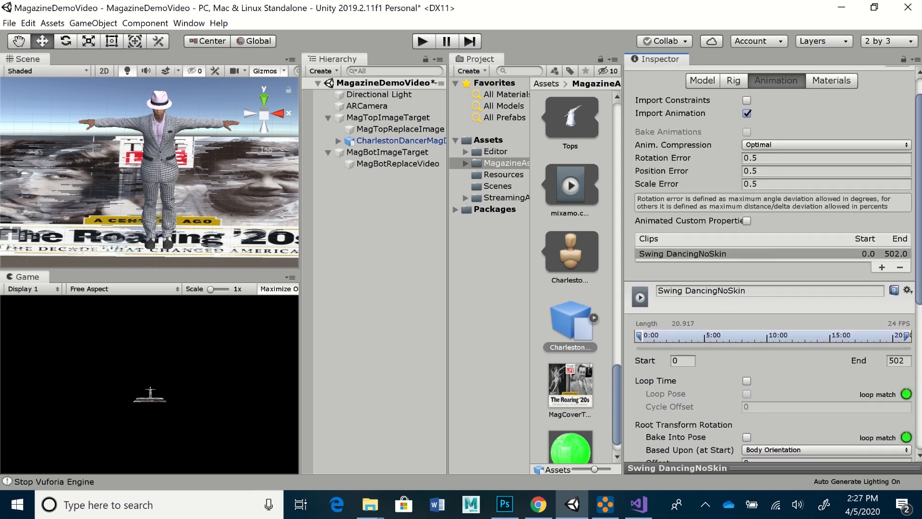
{"action": "scroll", "coordinate": [773, 264], "scroll_direction": "down", "scroll_amount": 5}
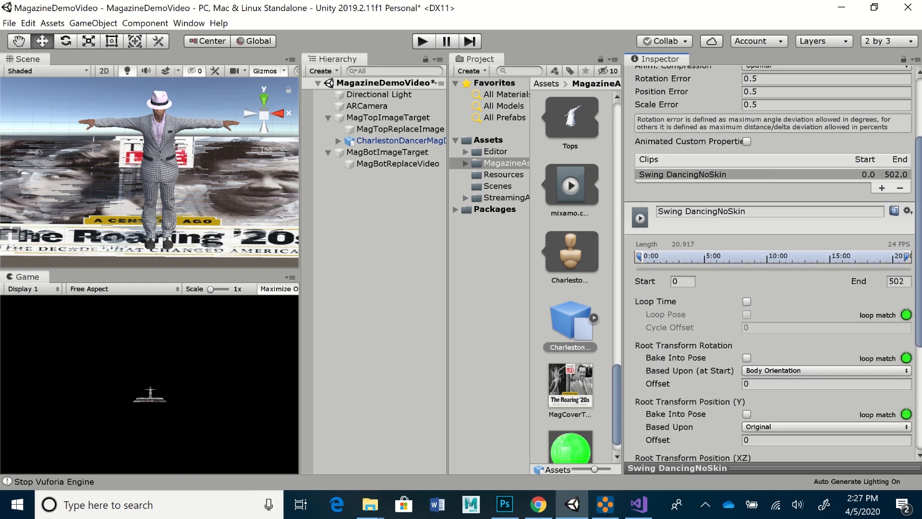
{"action": "scroll", "coordinate": [773, 264], "scroll_direction": "down", "scroll_amount": 1}
{"action": "left_click", "coordinate": [747, 262]}
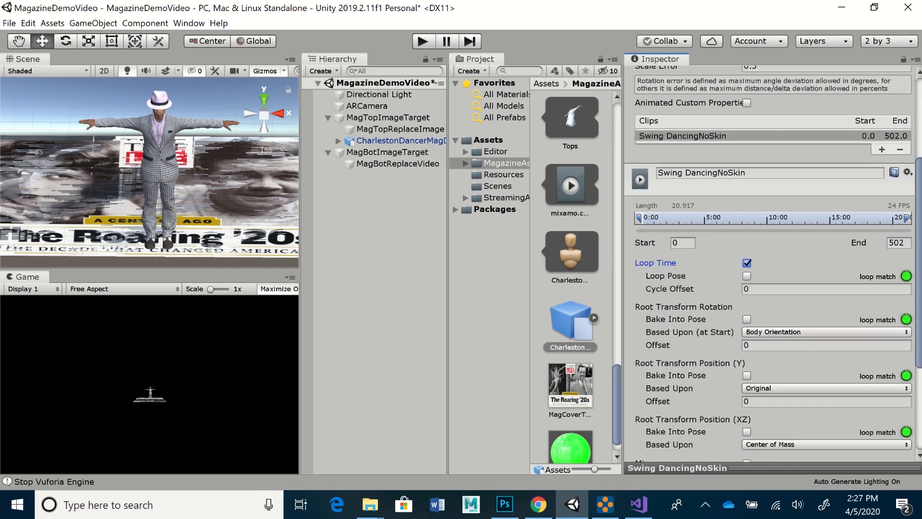
Step: Preview the Swing DancingNoSkin clip on the dancer and pause the playback after a few seconds
{"action": "scroll", "coordinate": [773, 263], "scroll_direction": "down", "scroll_amount": 6}
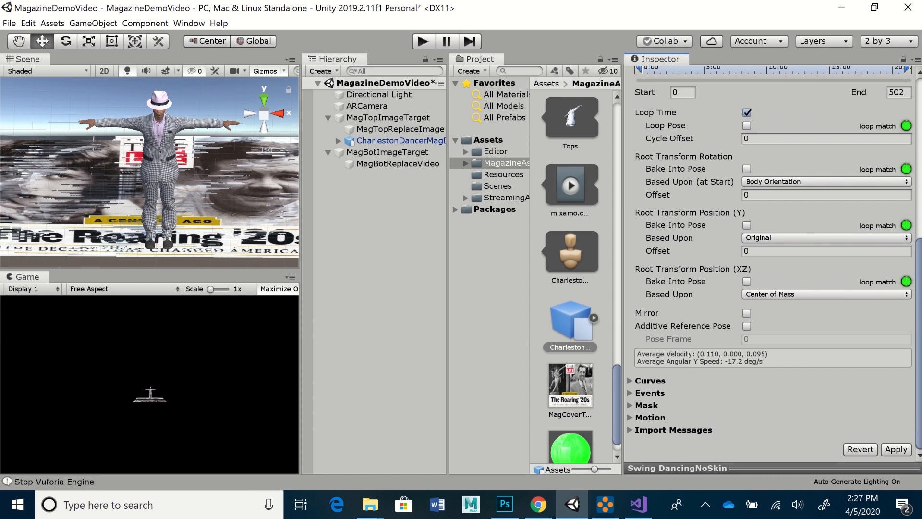
{"action": "left_click", "coordinate": [773, 468]}
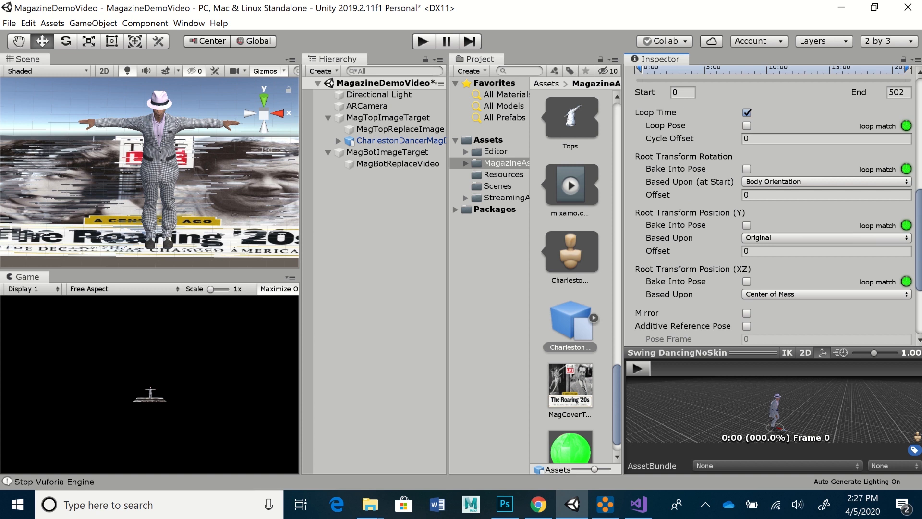
{"action": "left_click", "coordinate": [638, 369]}
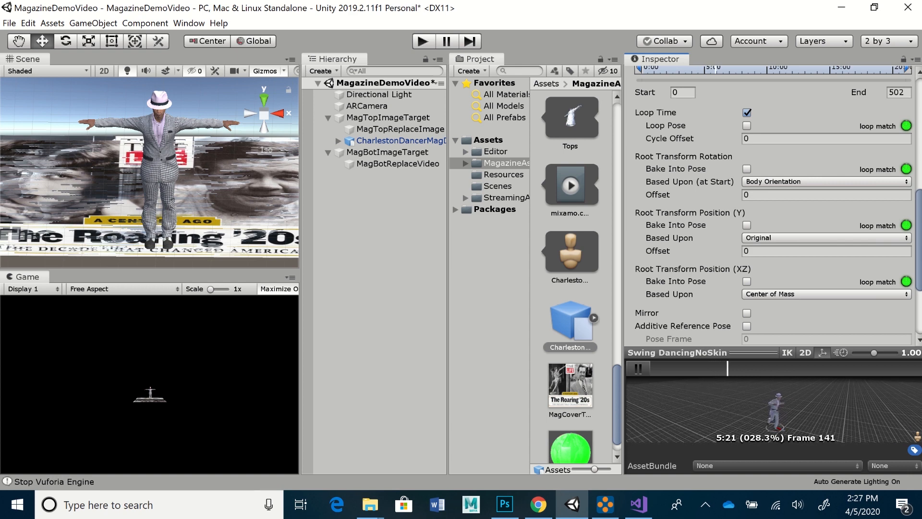
{"action": "left_click", "coordinate": [638, 368]}
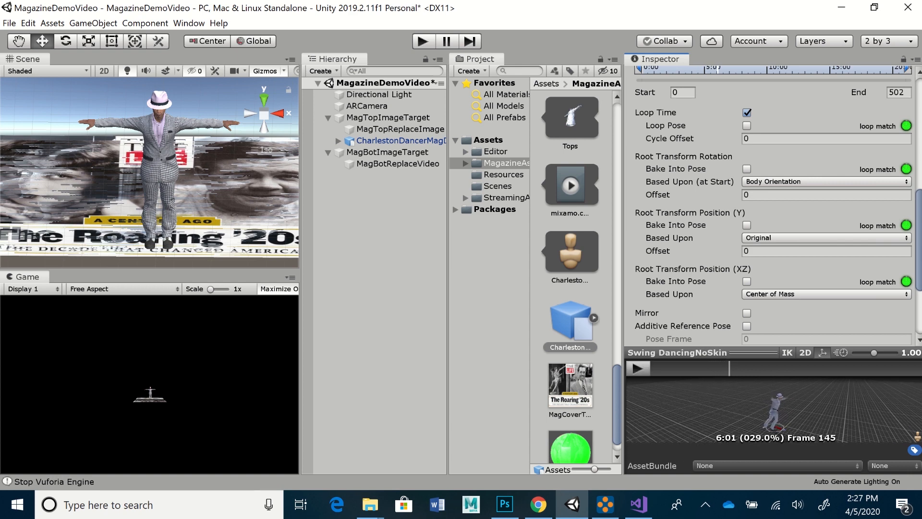
Step: Check the Swing DancingNoSkin clip settings once more and apply the animation import changes
{"action": "scroll", "coordinate": [769, 202], "scroll_direction": "up", "scroll_amount": 6}
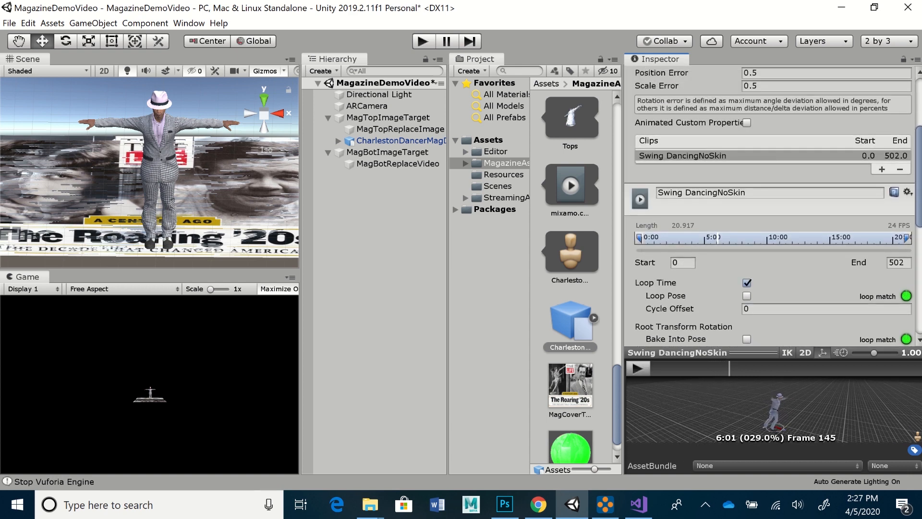
{"action": "scroll", "coordinate": [768, 202], "scroll_direction": "up", "scroll_amount": 5}
{"action": "scroll", "coordinate": [768, 201], "scroll_direction": "down", "scroll_amount": 12}
{"action": "scroll", "coordinate": [768, 202], "scroll_direction": "up", "scroll_amount": 7}
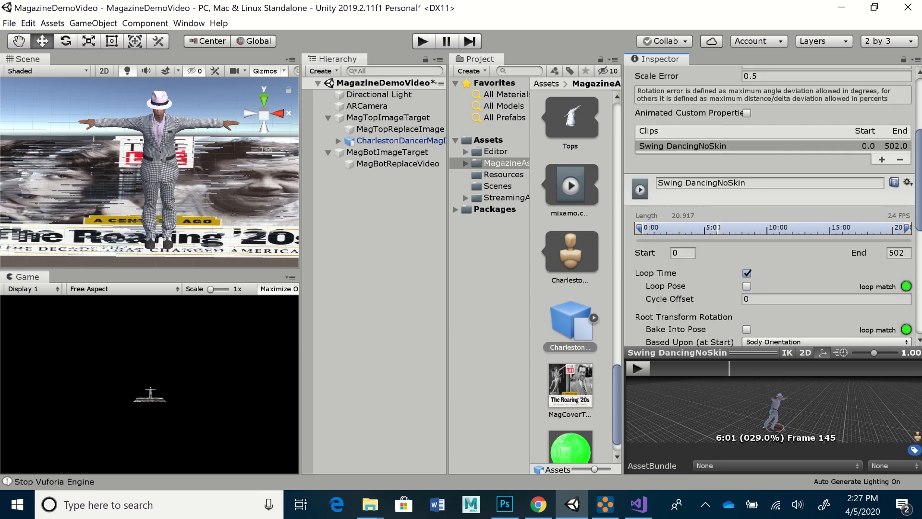
{"action": "scroll", "coordinate": [768, 202], "scroll_direction": "down", "scroll_amount": 10}
{"action": "left_click", "coordinate": [896, 334]}
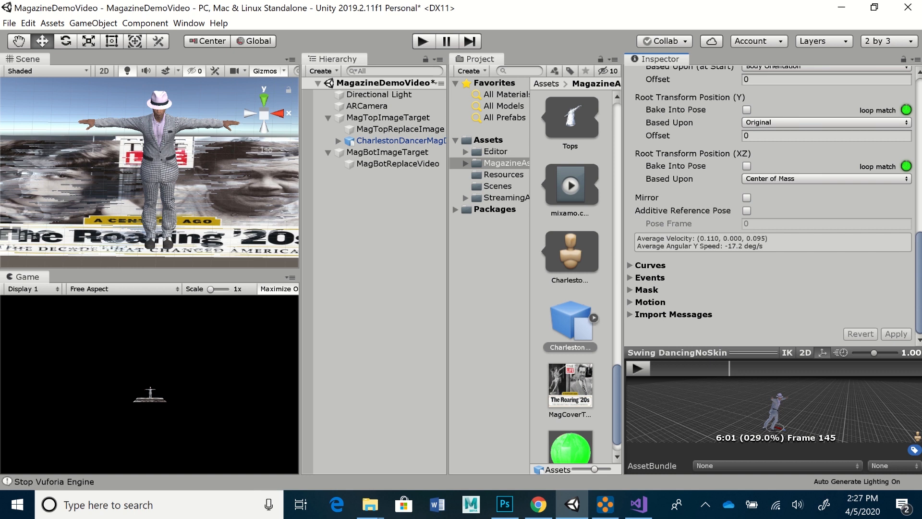
Step: Create an Animator Controller named CharlestonDancerControl in the MagazineAssets folder
{"action": "scroll", "coordinate": [572, 279], "scroll_direction": "up", "scroll_amount": 15}
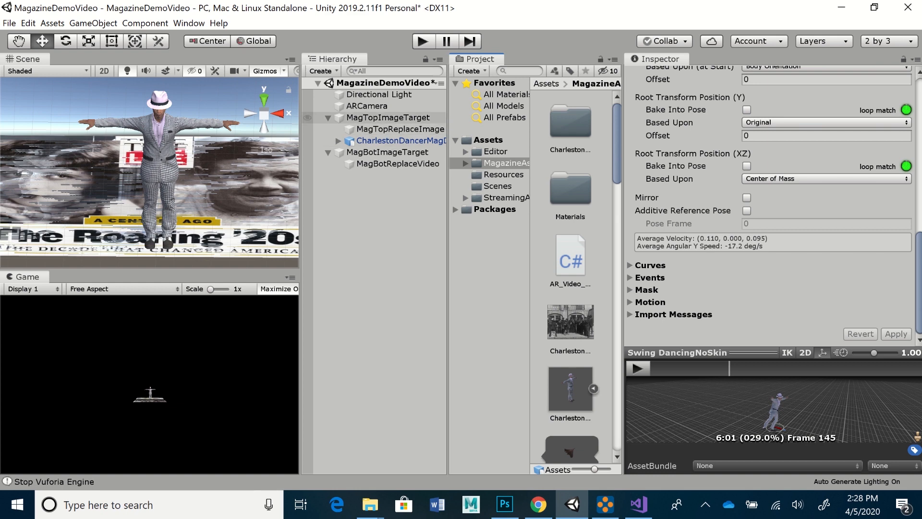
{"action": "left_click", "coordinate": [399, 140]}
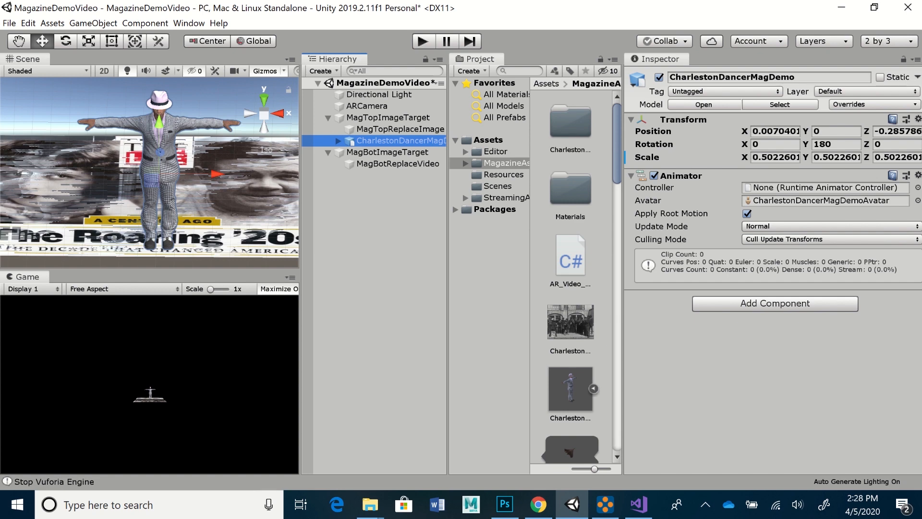
{"action": "left_click", "coordinate": [472, 71]}
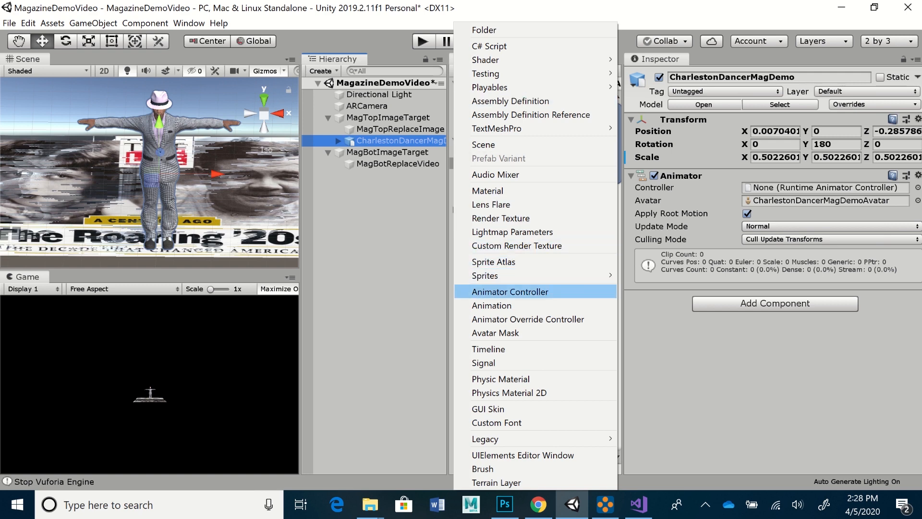
{"action": "left_click", "coordinate": [510, 291]}
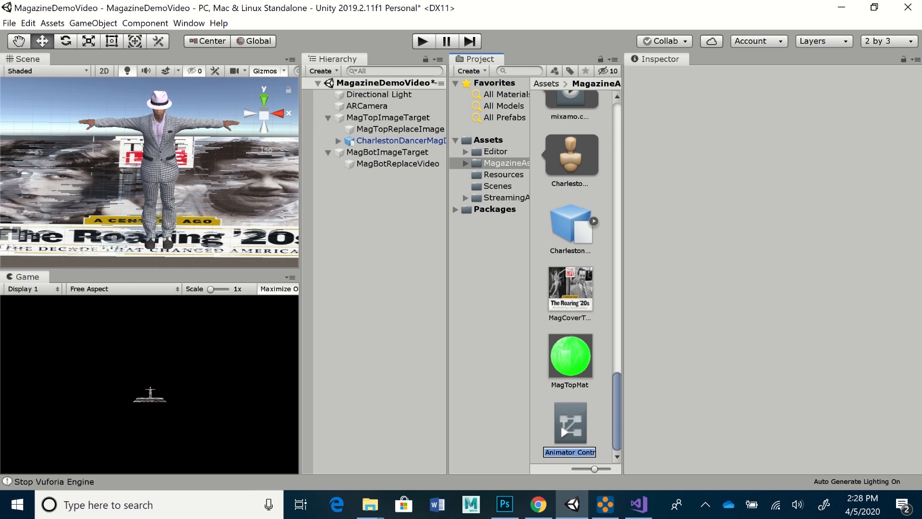
{"action": "type", "text": "Charlesto"}
{"action": "type", "text": "nDancer"}
{"action": "type", "text": "Contro"}
{"action": "type", "text": "l"}
{"action": "key", "text": "Return"}
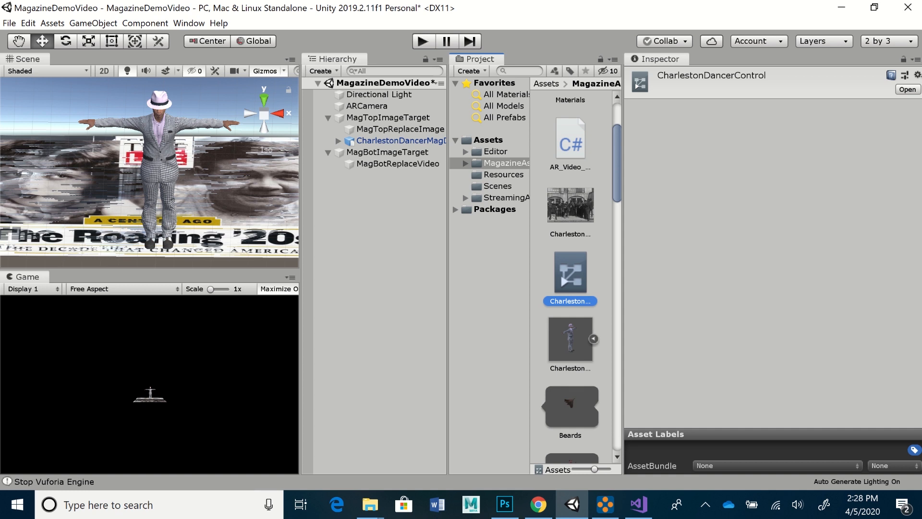
Step: Open CharlestonDancerControl in the Animator, widen the graph area and move the Entry node further below Any State
{"action": "left_click", "coordinate": [908, 89]}
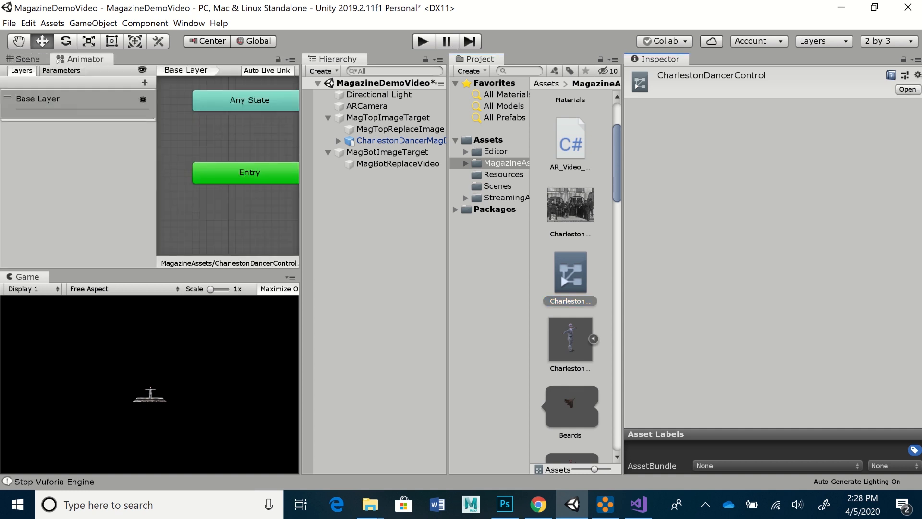
{"action": "left_click_drag", "start_coordinate": [300, 168], "coordinate": [410, 168]}
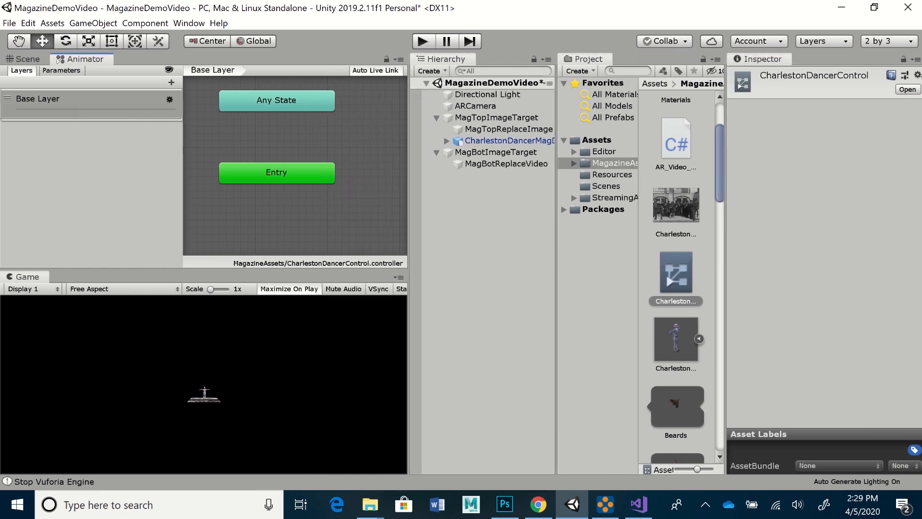
{"action": "left_click_drag", "start_coordinate": [276, 172], "coordinate": [277, 200]}
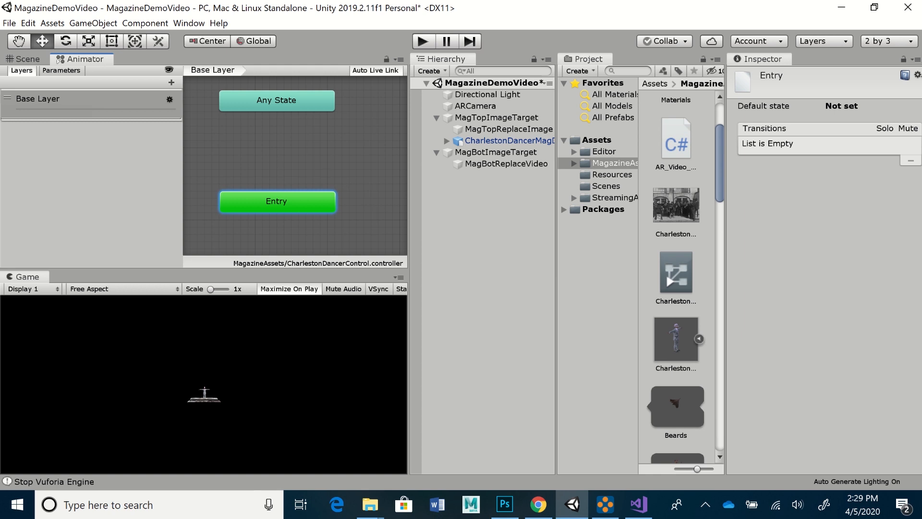
{"action": "left_click_drag", "start_coordinate": [277, 201], "coordinate": [270, 209]}
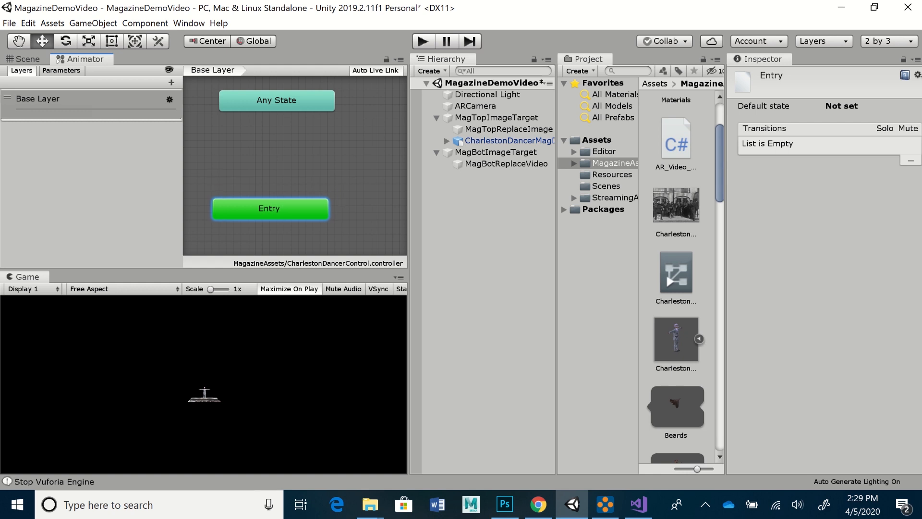
Step: Add an empty state to the Base Layer and place it between the Any State and Entry nodes
{"action": "right_click", "coordinate": [297, 146]}
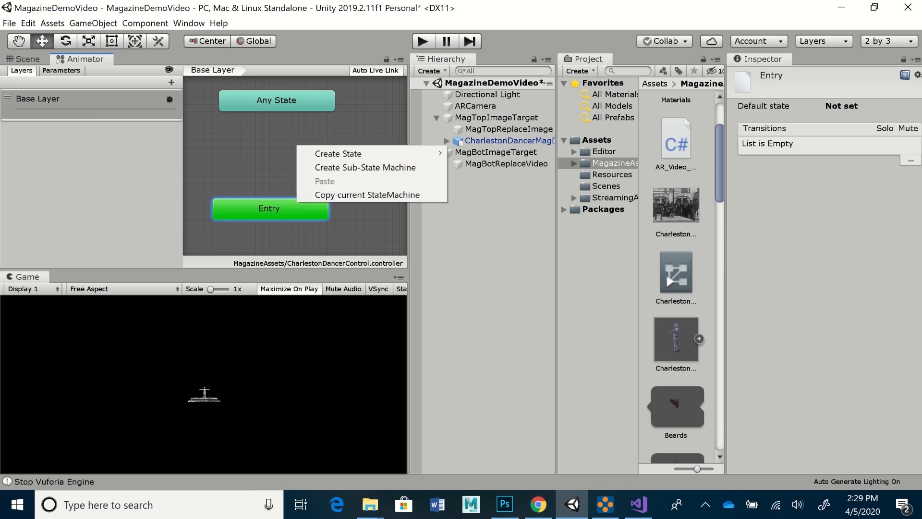
{"action": "mouse_move", "coordinate": [339, 153]}
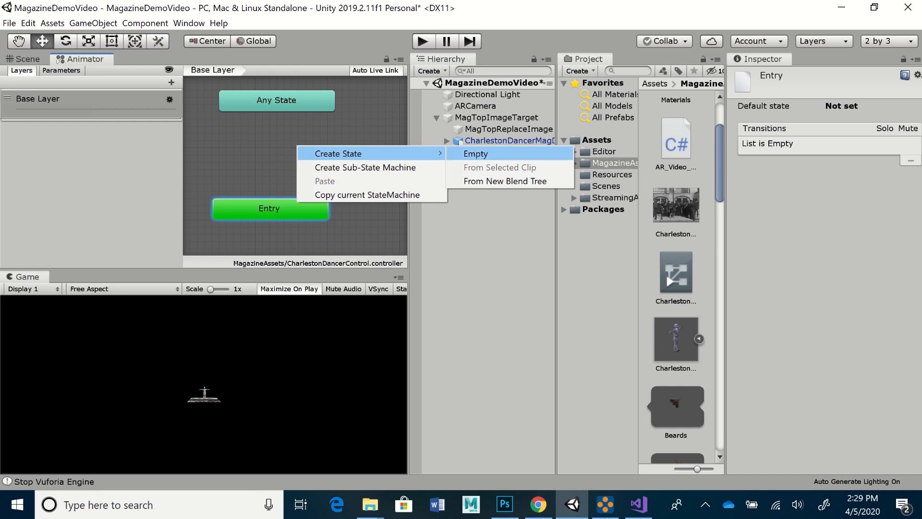
{"action": "left_click", "coordinate": [476, 154]}
{"action": "left_click_drag", "start_coordinate": [366, 156], "coordinate": [311, 152]}
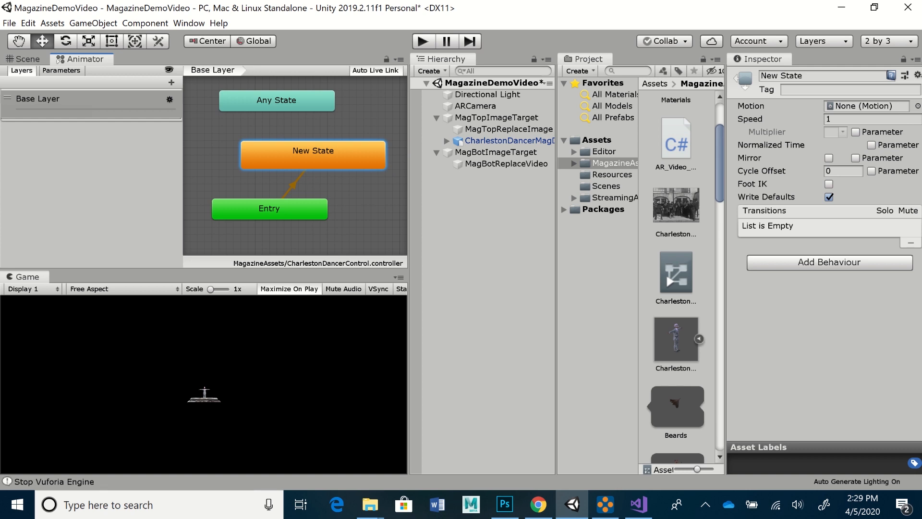
Step: Rename the new animator state as DanceClip1
{"action": "left_click", "coordinate": [817, 76]}
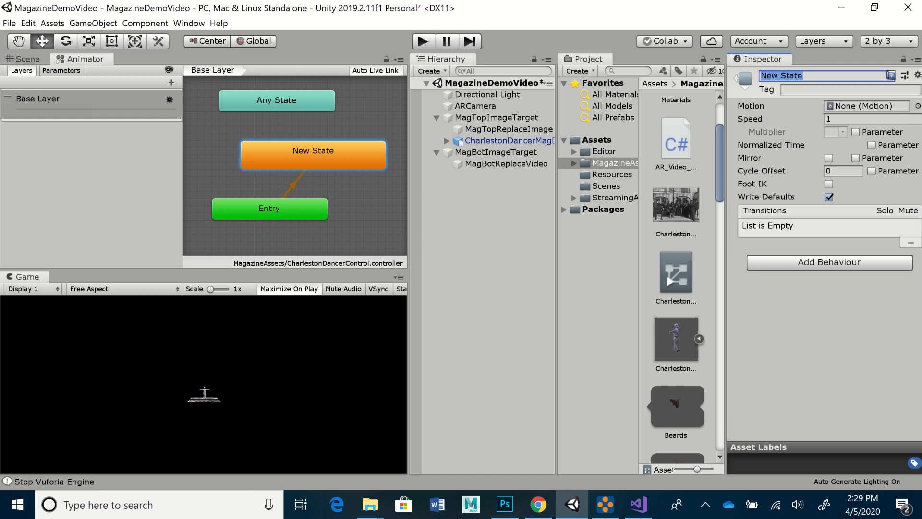
{"action": "type", "text": "Charl"}
{"action": "key", "text": "BackSpace"}
{"action": "key", "text": "BackSpace"}
{"action": "key", "text": "BackSpace"}
{"action": "key", "text": "BackSpace"}
{"action": "key", "text": "BackSpace"}
{"action": "type", "text": "DanceClip1"}
{"action": "key", "text": "Return"}
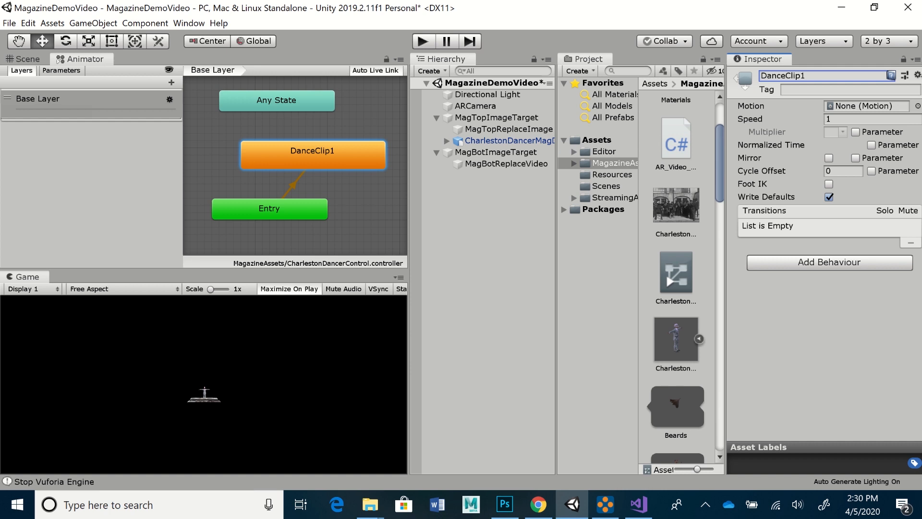
Step: Assign the Swing DancingNoSkin clip as the motion of the DanceClip1 state
{"action": "left_click", "coordinate": [700, 339]}
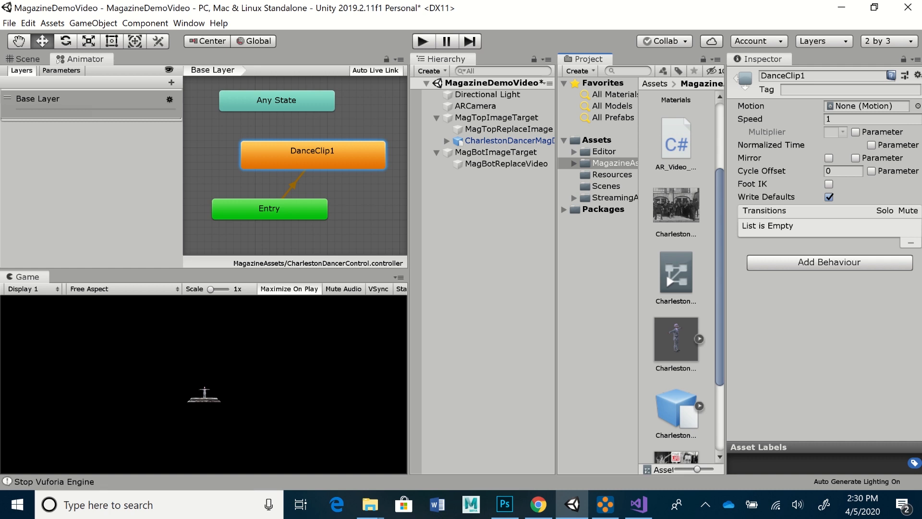
{"action": "left_click", "coordinate": [918, 106]}
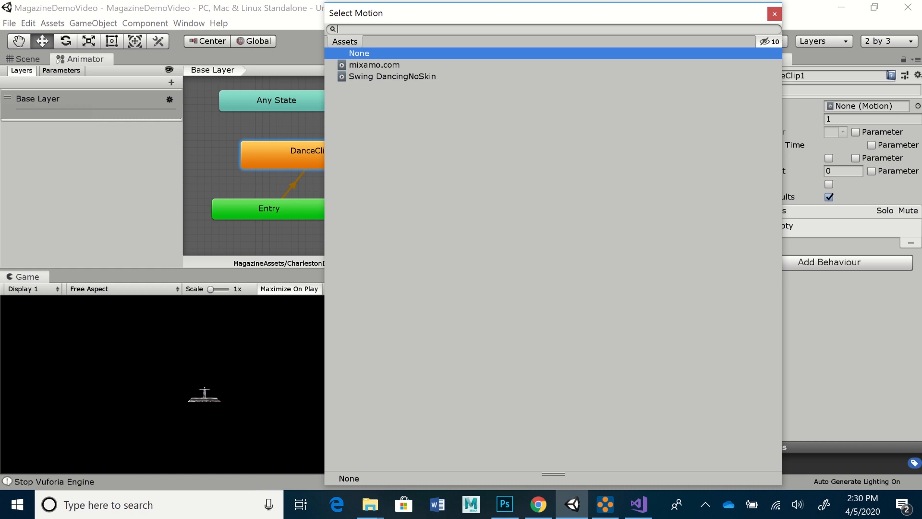
{"action": "double_click", "coordinate": [392, 76]}
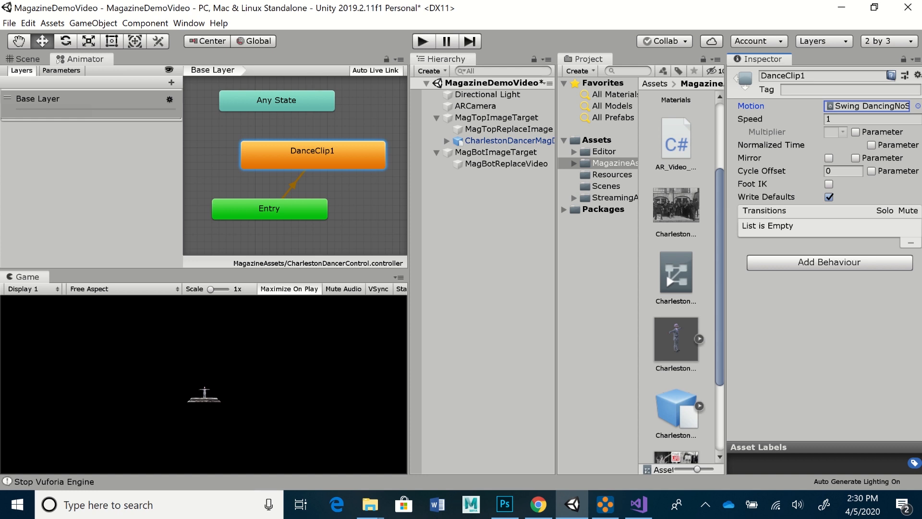
Step: Assign CharlestonDancerControl as the Animator controller of the CharlestonDancerMagDemo object under MagTopImageTarget
{"action": "scroll", "coordinate": [677, 276], "scroll_direction": "down", "scroll_amount": 3}
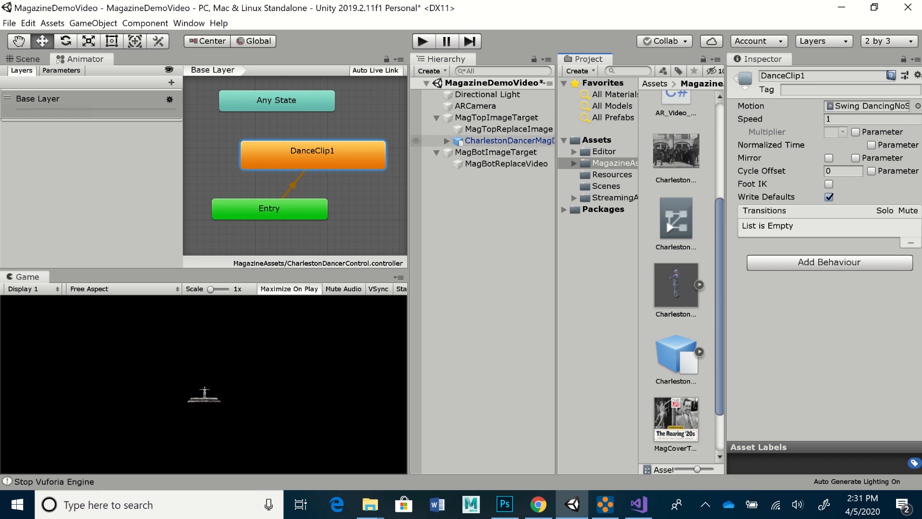
{"action": "left_click", "coordinate": [510, 140]}
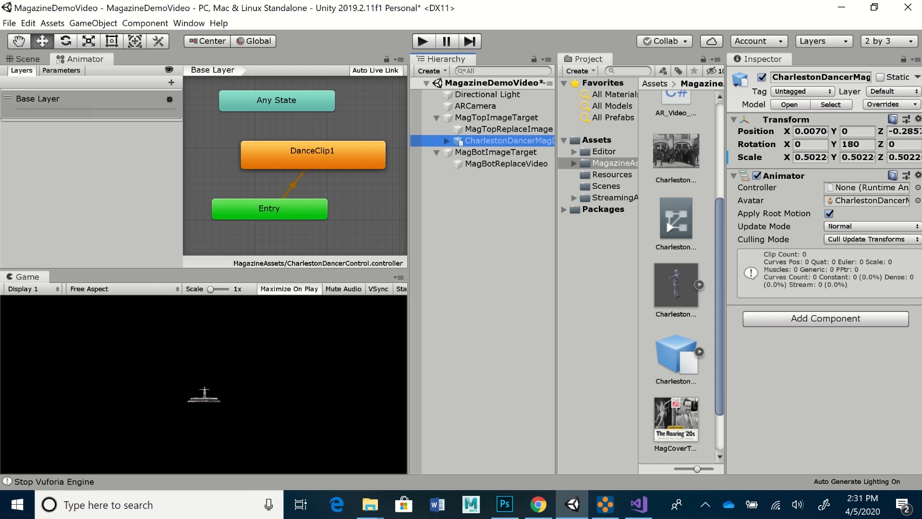
{"action": "scroll", "coordinate": [676, 276], "scroll_direction": "down", "scroll_amount": 3}
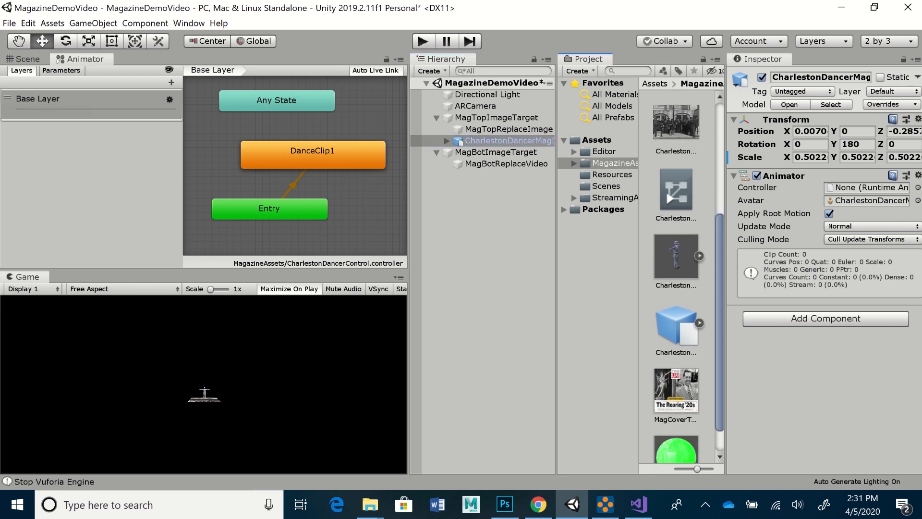
{"action": "scroll", "coordinate": [676, 276], "scroll_direction": "up", "scroll_amount": 10}
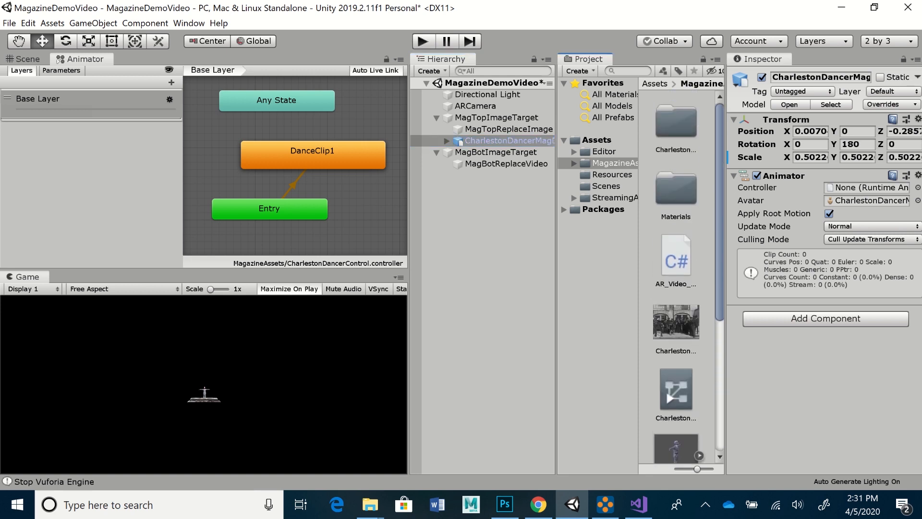
{"action": "scroll", "coordinate": [677, 276], "scroll_direction": "down", "scroll_amount": 1}
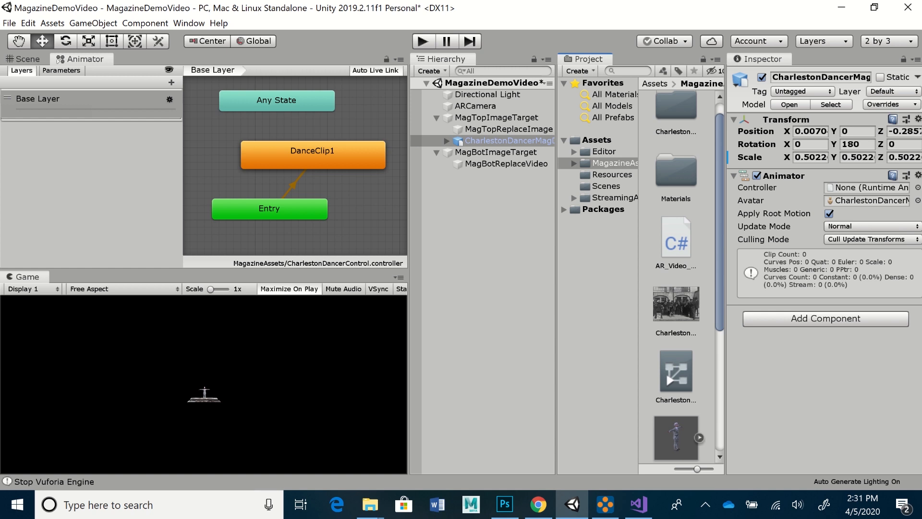
{"action": "scroll", "coordinate": [677, 276], "scroll_direction": "up", "scroll_amount": 1}
{"action": "scroll", "coordinate": [676, 276], "scroll_direction": "down", "scroll_amount": 10}
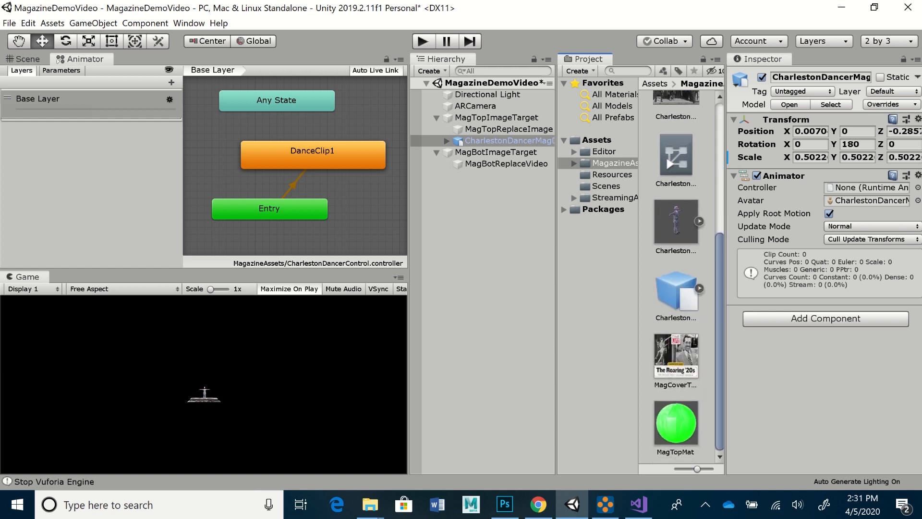
{"action": "scroll", "coordinate": [677, 276], "scroll_direction": "up", "scroll_amount": 2}
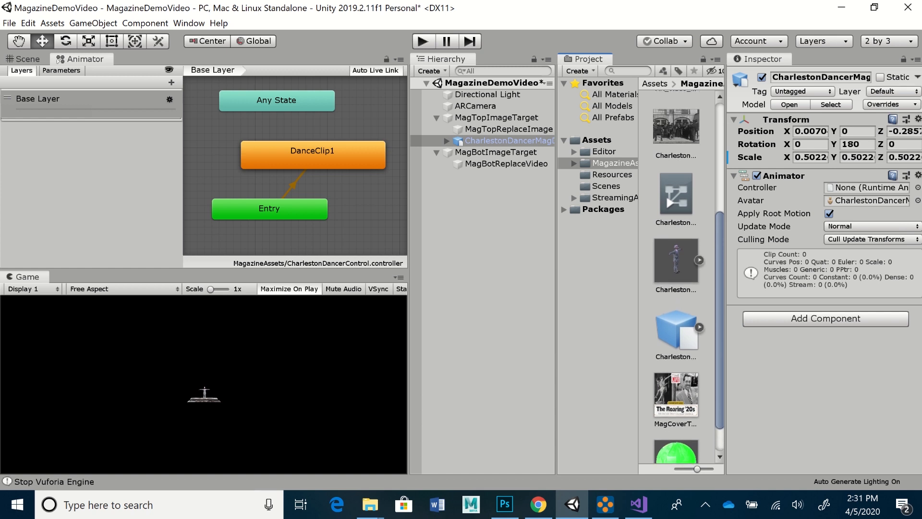
{"action": "left_click", "coordinate": [677, 196]}
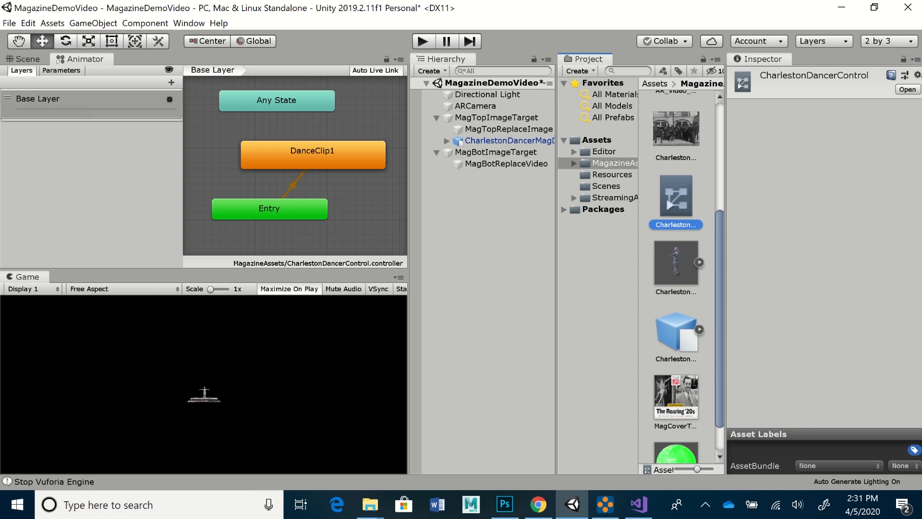
{"action": "left_click", "coordinate": [509, 141]}
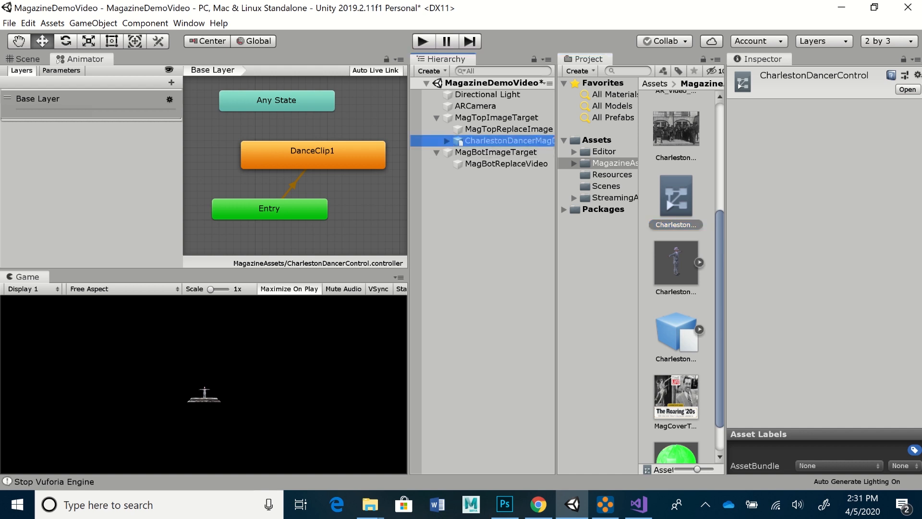
{"action": "left_click_drag", "start_coordinate": [676, 197], "coordinate": [867, 187]}
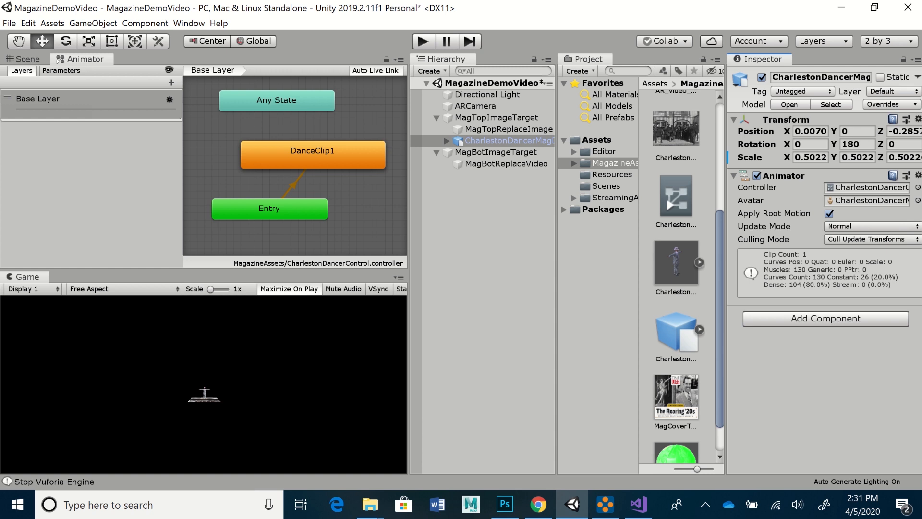
Step: Check the dancer Animator's Update Mode options, and test the AR scene in Play mode before stopping it
{"action": "left_click", "coordinate": [872, 227]}
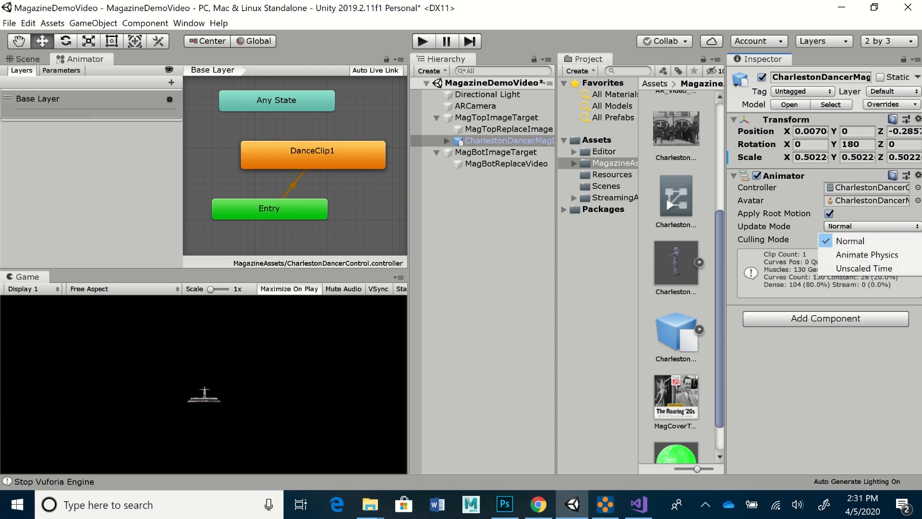
{"action": "left_click", "coordinate": [873, 226]}
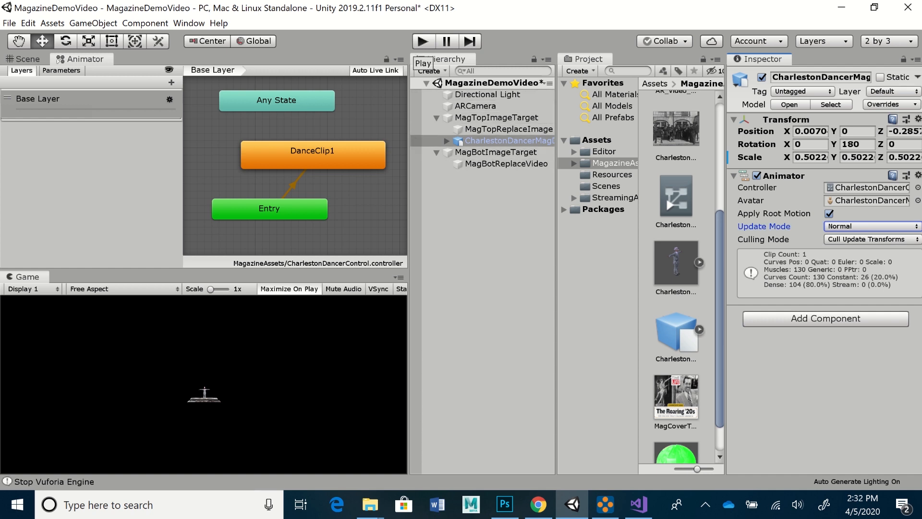
{"action": "left_click", "coordinate": [423, 41]}
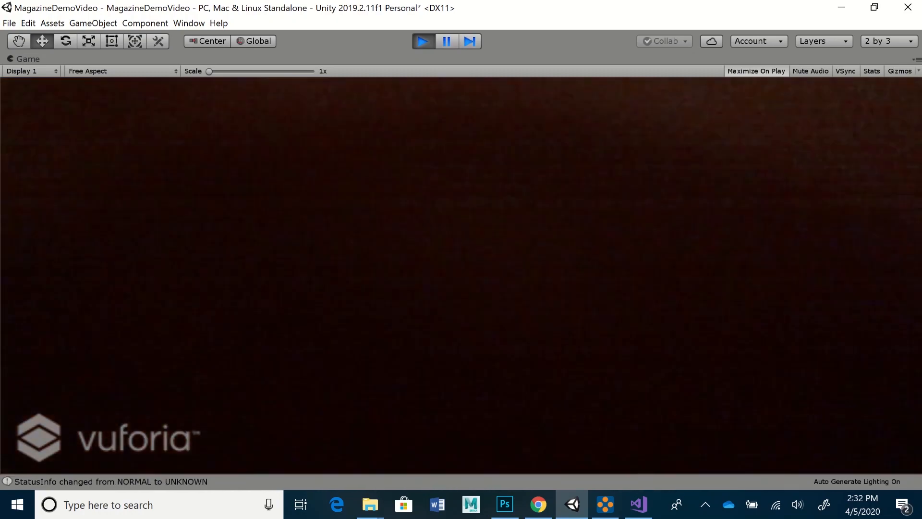
{"action": "key", "text": "ctrl+p"}
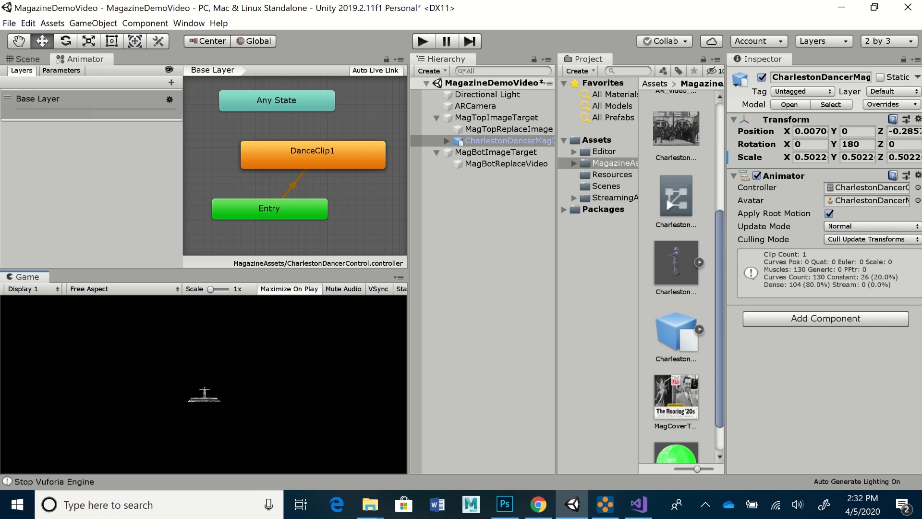
Step: Review the DanceClip1 state settings and the loop settings of the Swing DancingNoSkin clip
{"action": "left_click", "coordinate": [313, 155]}
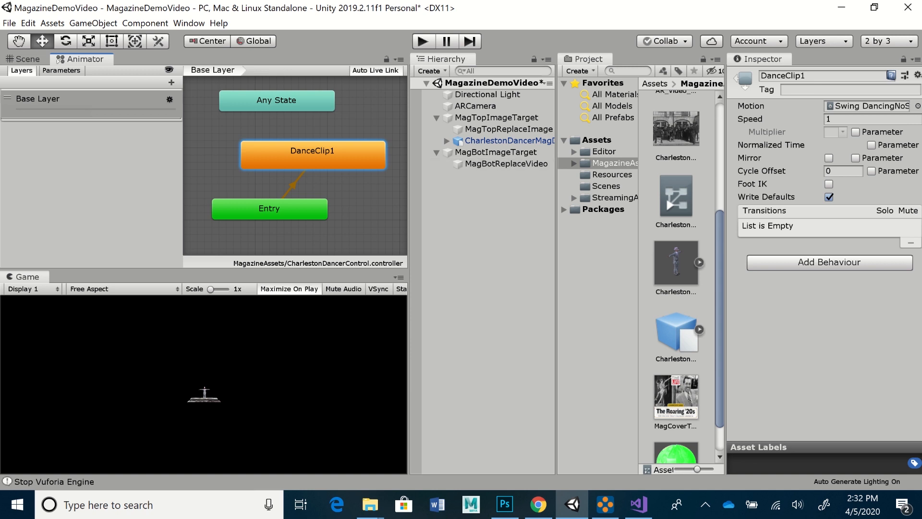
{"action": "scroll", "coordinate": [677, 276], "scroll_direction": "down", "scroll_amount": 2}
{"action": "left_click", "coordinate": [677, 303]}
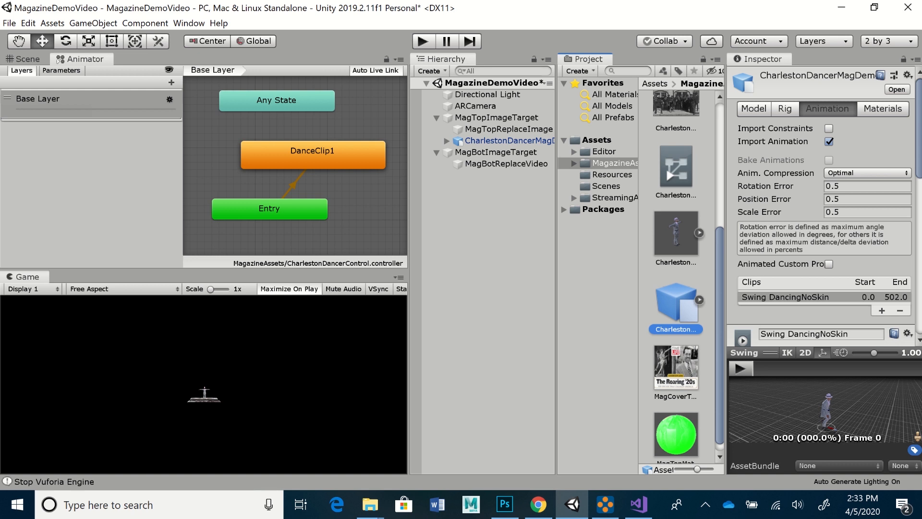
{"action": "scroll", "coordinate": [822, 206], "scroll_direction": "down", "scroll_amount": 10}
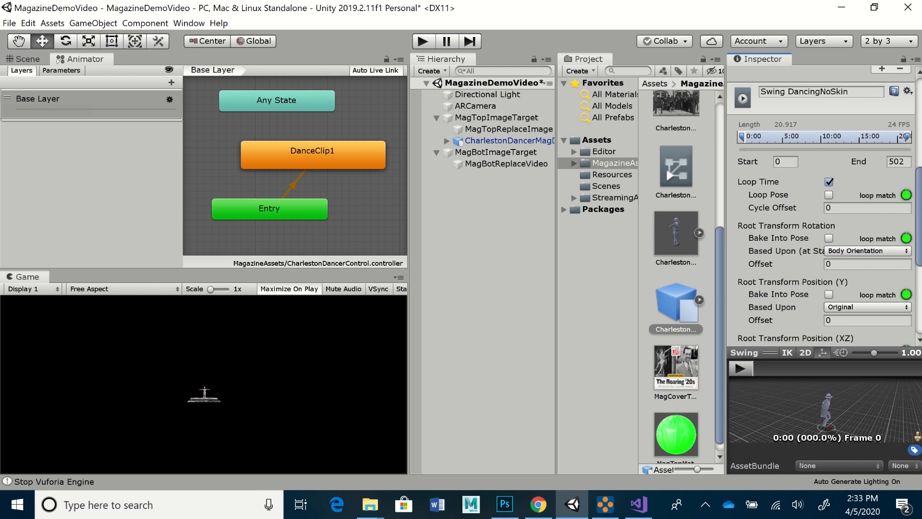
{"action": "scroll", "coordinate": [677, 274], "scroll_direction": "up", "scroll_amount": 5}
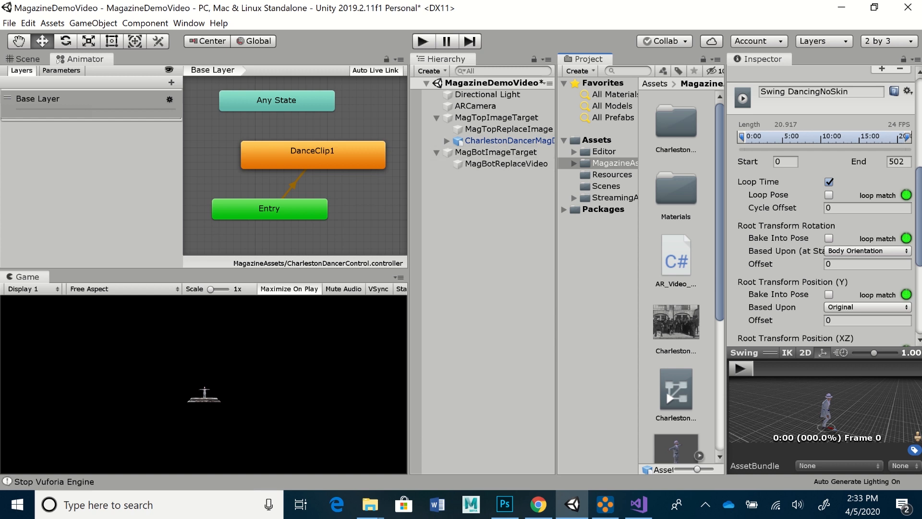
Step: Set the import Scale Factor of the CharlestonDancerMagDemo model to 0.7 and apply it
{"action": "scroll", "coordinate": [677, 277], "scroll_direction": "down", "scroll_amount": 5}
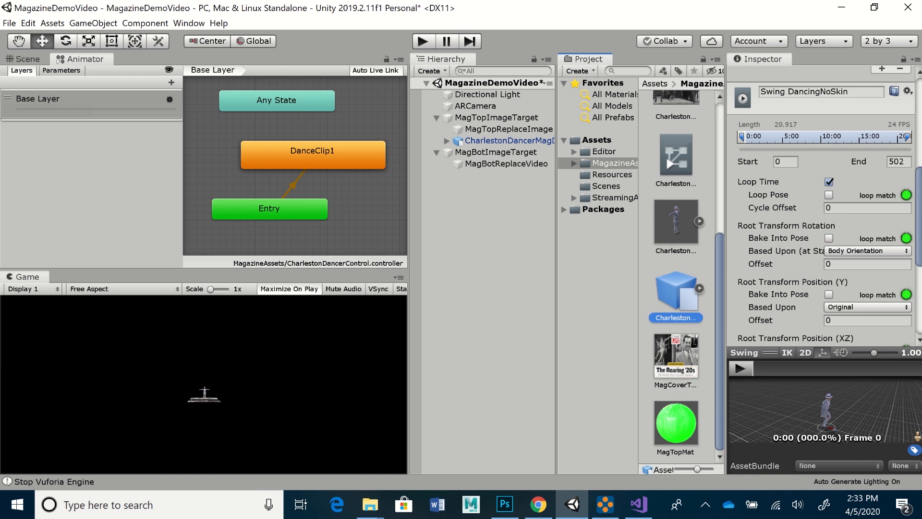
{"action": "left_click", "coordinate": [676, 222]}
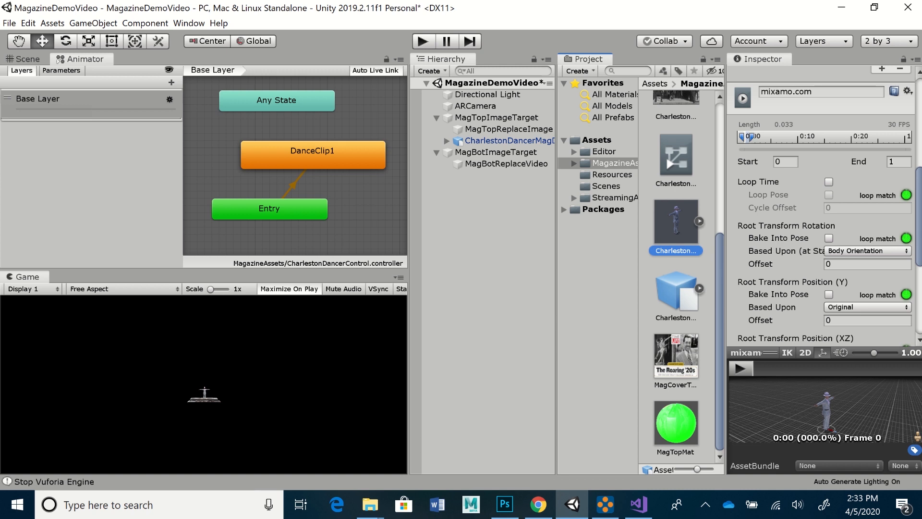
{"action": "left_click_drag", "start_coordinate": [725, 240], "coordinate": [649, 240]}
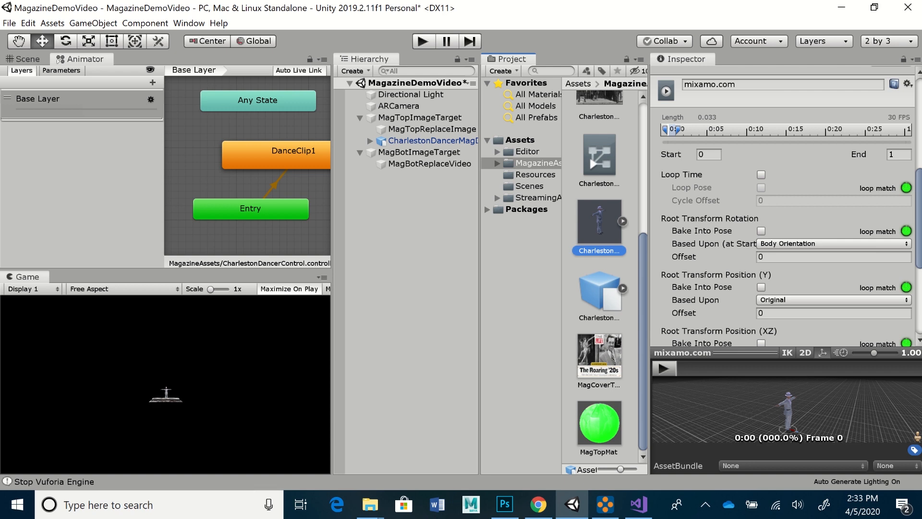
{"action": "scroll", "coordinate": [783, 202], "scroll_direction": "up", "scroll_amount": 10}
{"action": "left_click", "coordinate": [715, 109]}
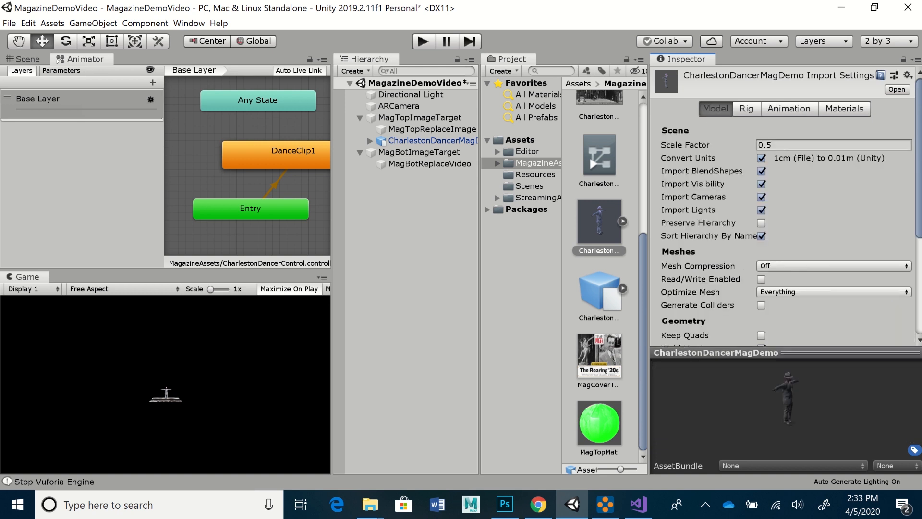
{"action": "left_click", "coordinate": [775, 145]}
{"action": "key", "text": "shift+Left"}
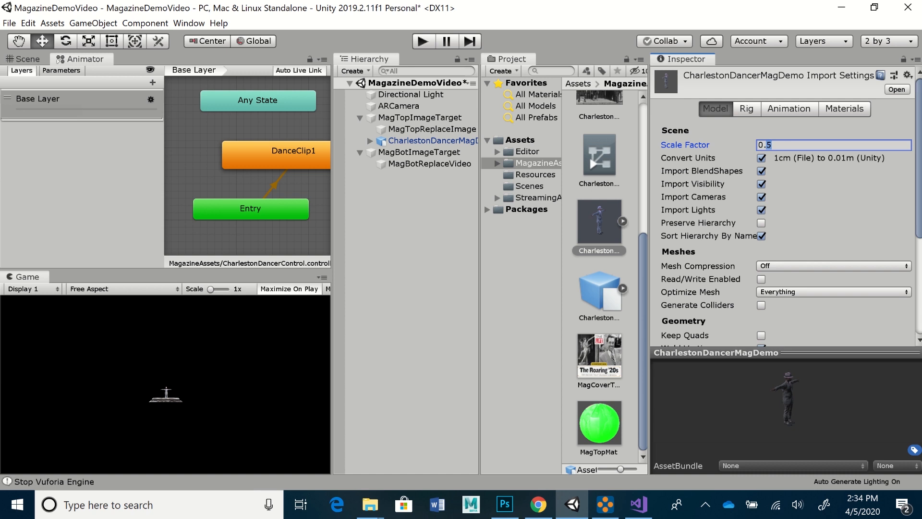
{"action": "type", "text": "7"}
{"action": "scroll", "coordinate": [786, 207], "scroll_direction": "down", "scroll_amount": 5}
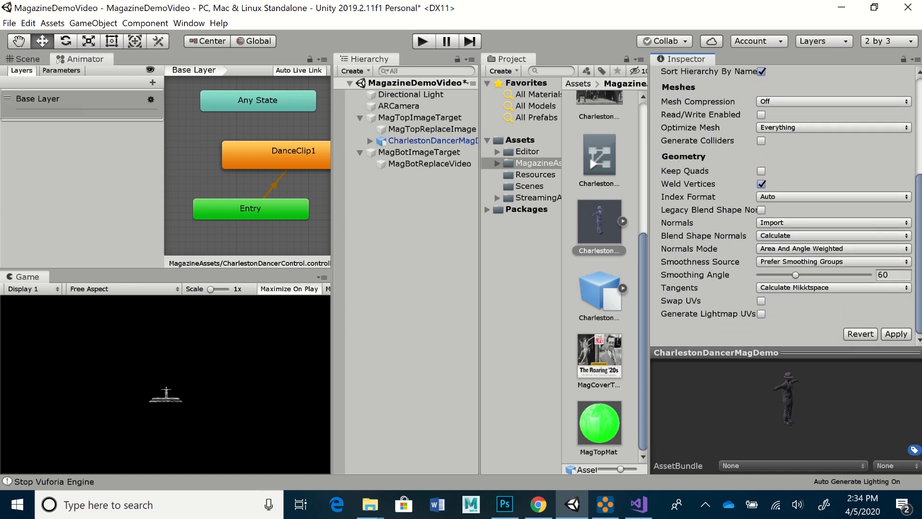
{"action": "left_click", "coordinate": [897, 334]}
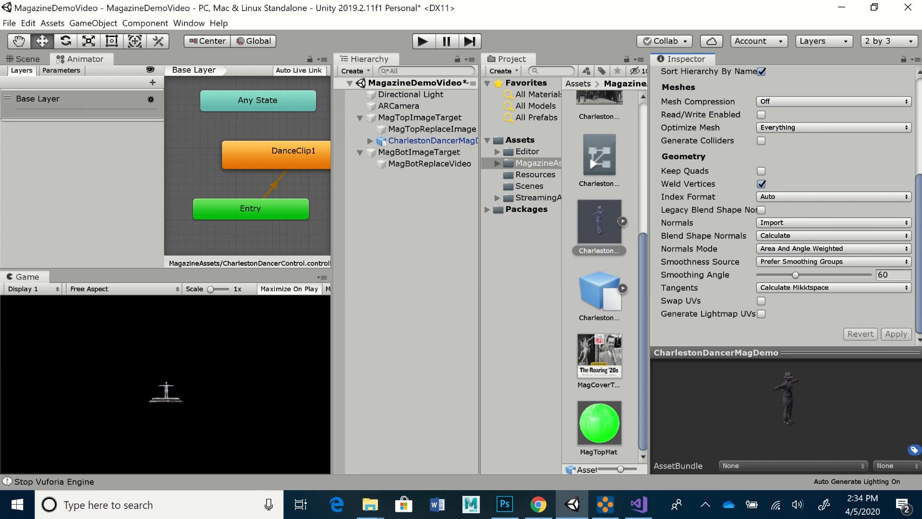
Step: Reset the editor to the 2 by 3 window layout
{"action": "left_click", "coordinate": [188, 23]}
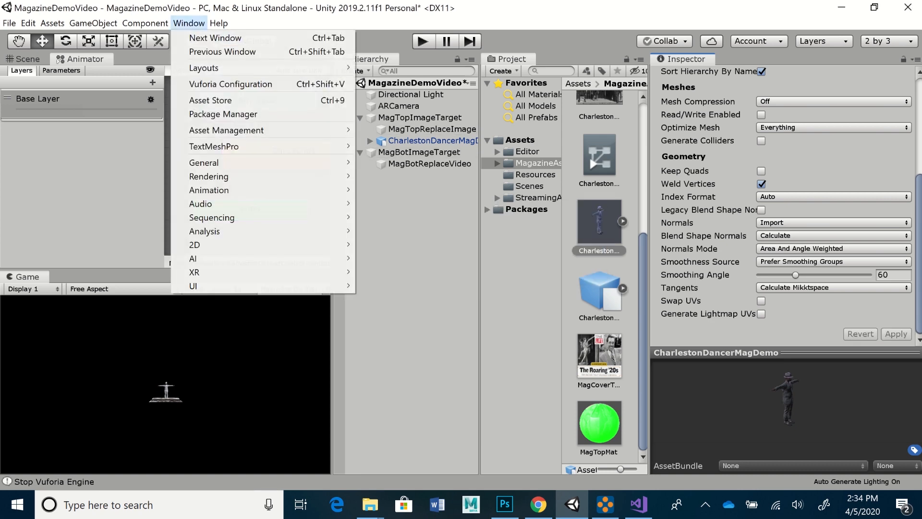
{"action": "mouse_move", "coordinate": [262, 67]}
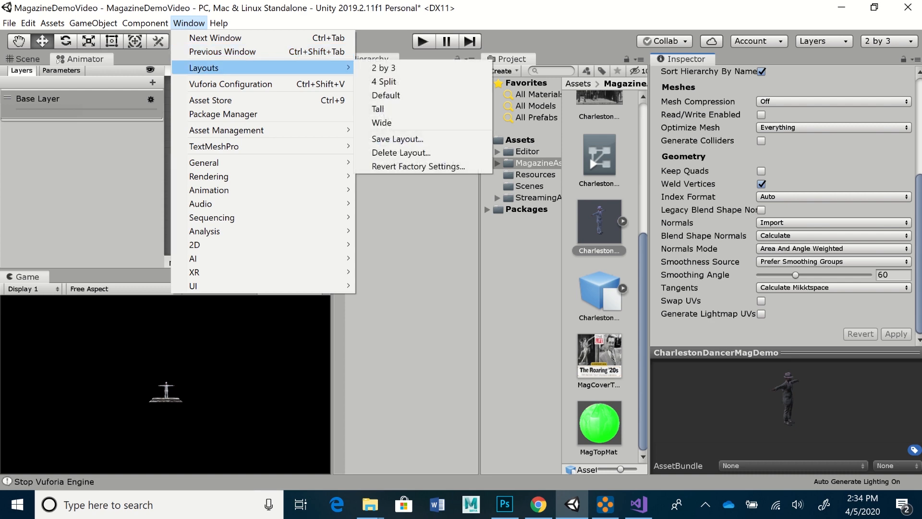
{"action": "left_click", "coordinate": [384, 68]}
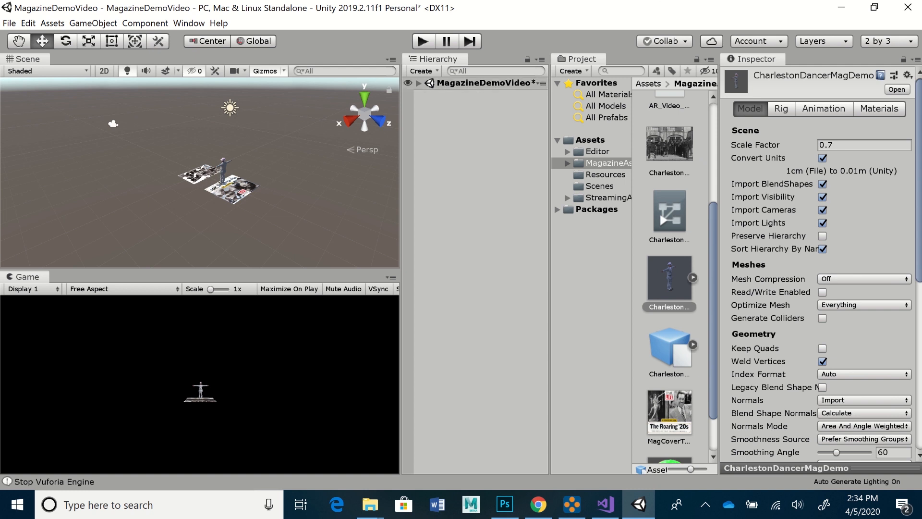
Step: Frame the dancer under MagTopImageTarget from the front in the Scene view, and test the AR scene in Play mode before stopping it
{"action": "left_click", "coordinate": [419, 83]}
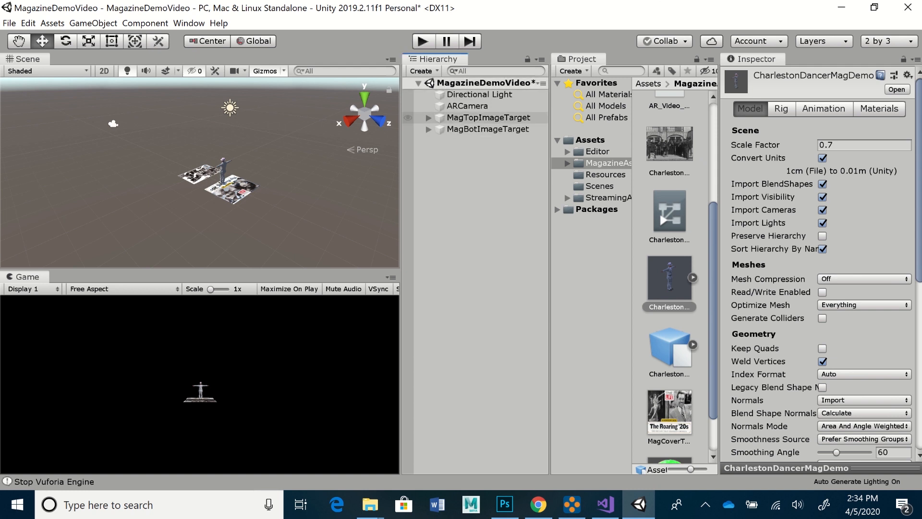
{"action": "left_click", "coordinate": [429, 117]}
{"action": "double_click", "coordinate": [500, 140]}
{"action": "left_click_drag", "start_coordinate": [72, 182], "coordinate": [427, 195], "text": "alt"}
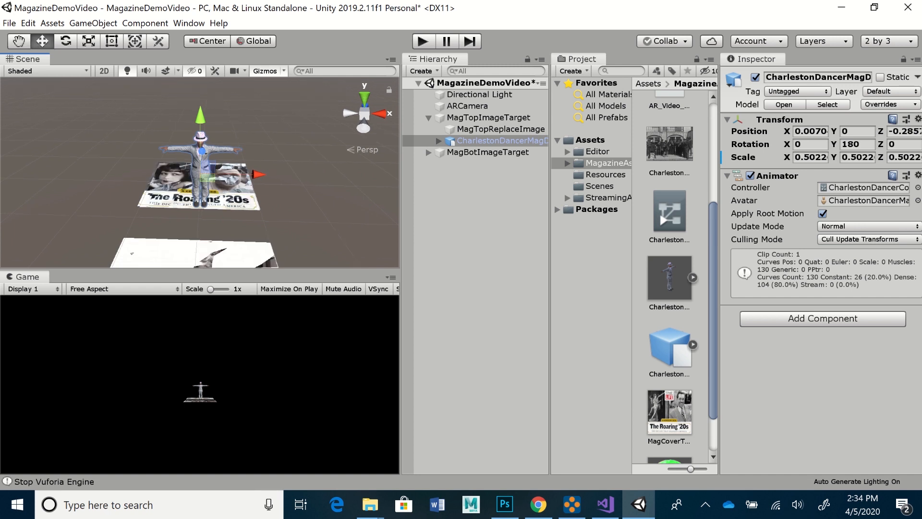
{"action": "left_click", "coordinate": [423, 41]}
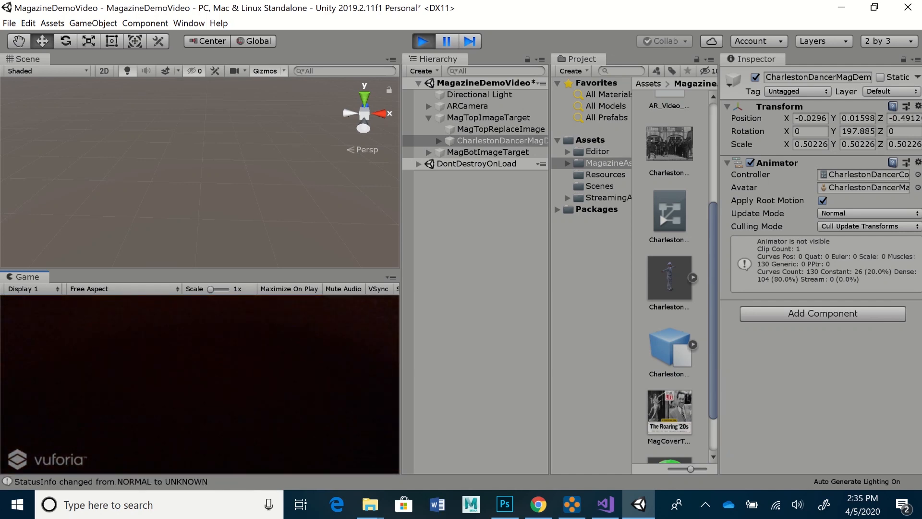
{"action": "key", "text": "ctrl+p"}
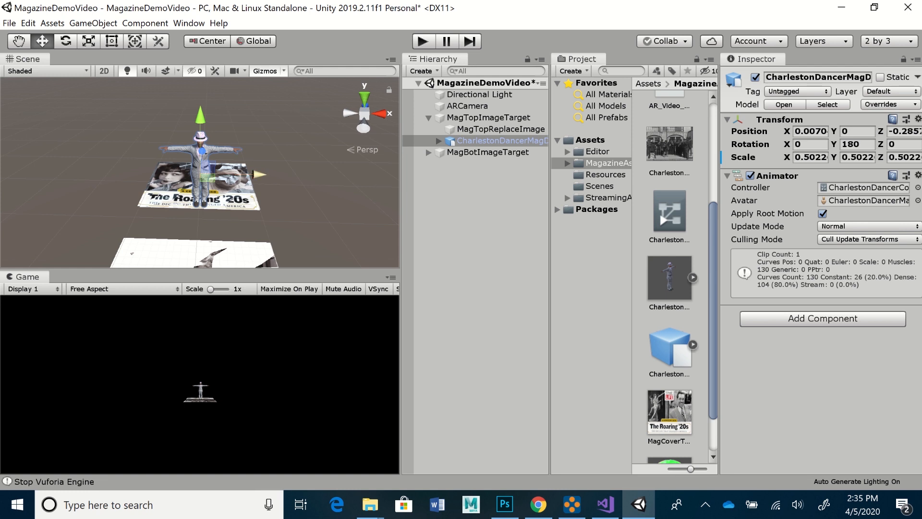
Step: Move the dancer on the magazine cover to about X 0.042 and Z -0.206, and test the AR scene in Play mode before stopping it
{"action": "left_click_drag", "start_coordinate": [258, 174], "coordinate": [263, 175]}
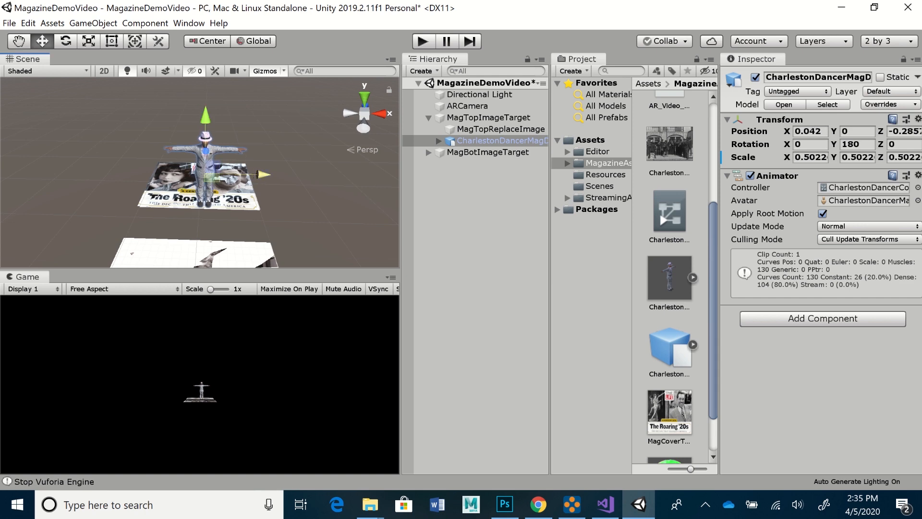
{"action": "left_click_drag", "start_coordinate": [263, 176], "coordinate": [126, 218], "text": "alt"}
{"action": "left_click_drag", "start_coordinate": [241, 160], "coordinate": [249, 158]}
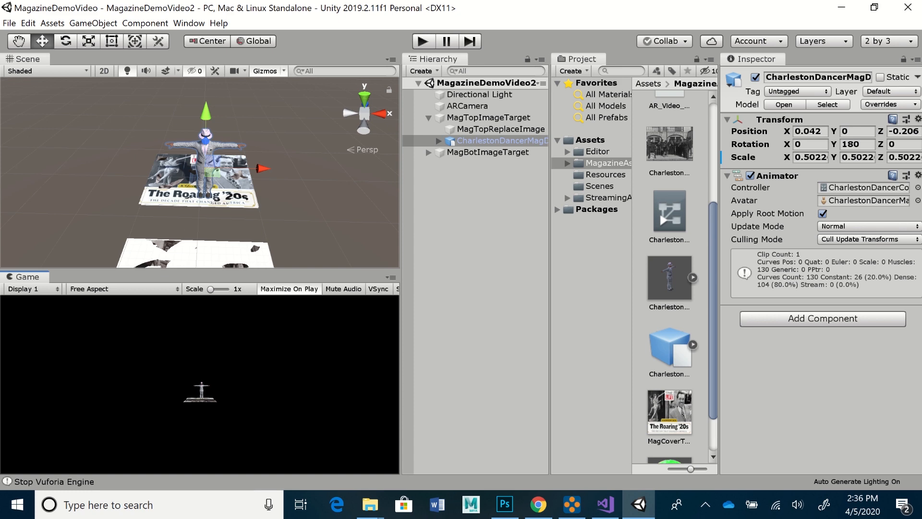
{"action": "key", "text": "ctrl+p"}
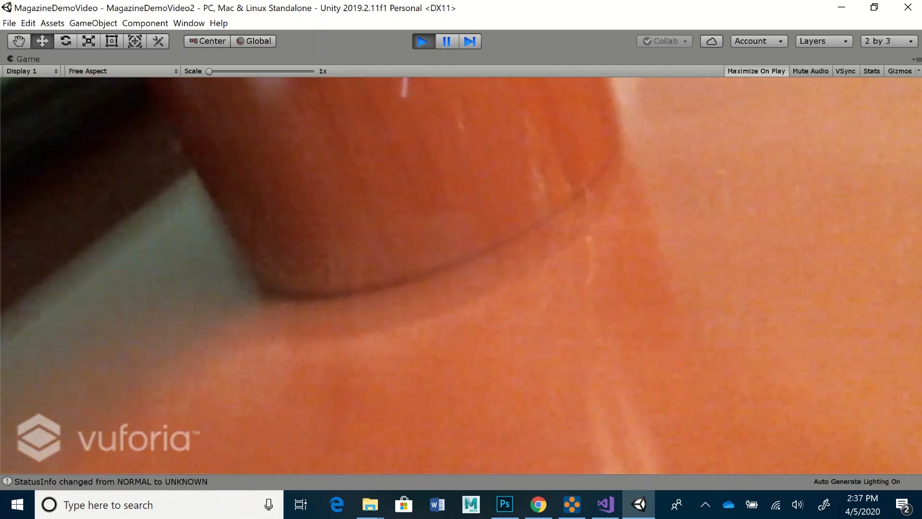
{"action": "key", "text": "ctrl+p"}
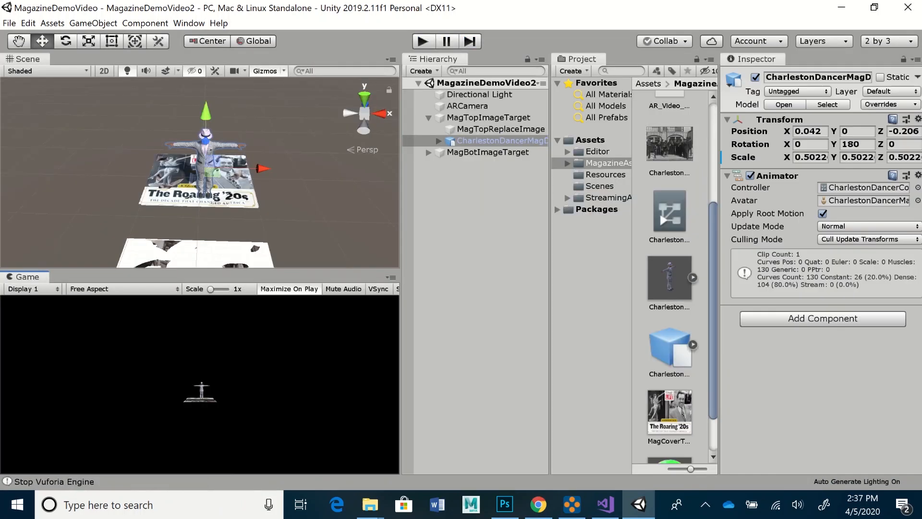